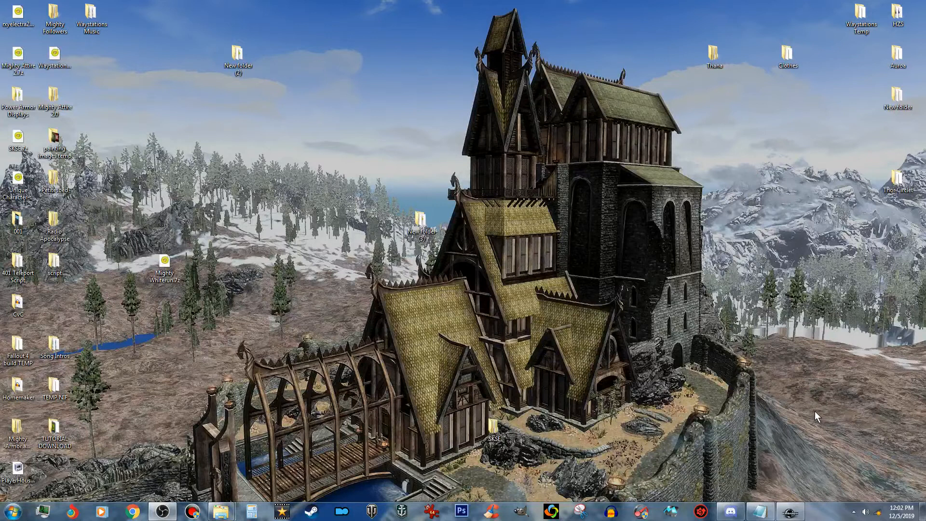
Switch to Creation Kit, open the ArmorBanditCuirass record and set its ID to 000M9_ThanaArmor.
left_click(797, 513)
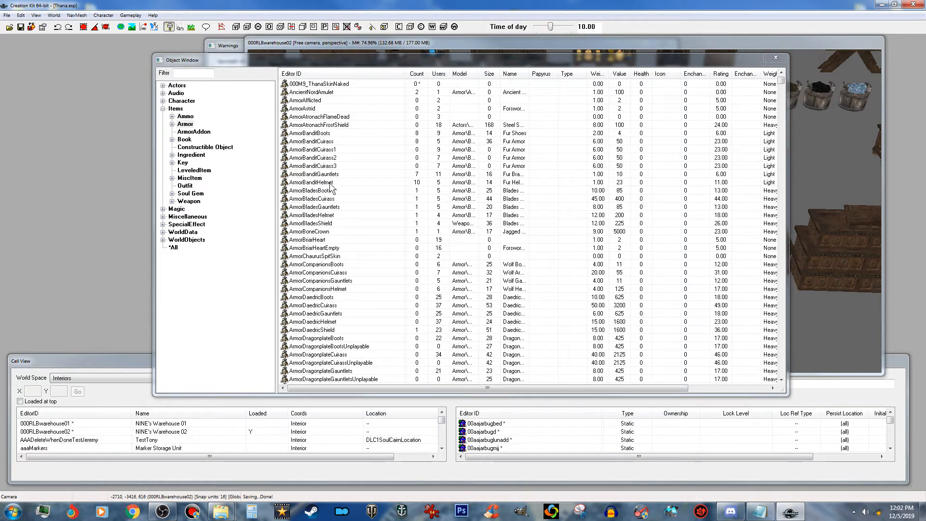
double_click(332, 141)
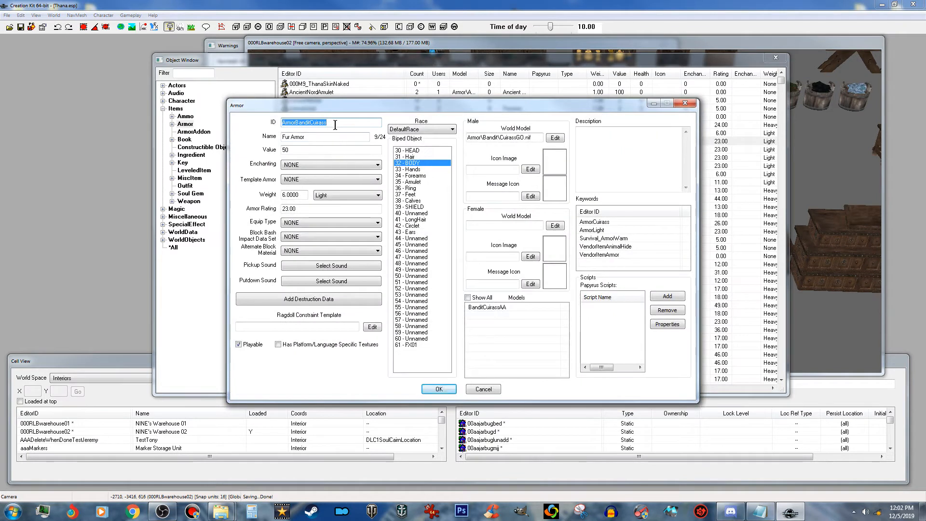
type("000")
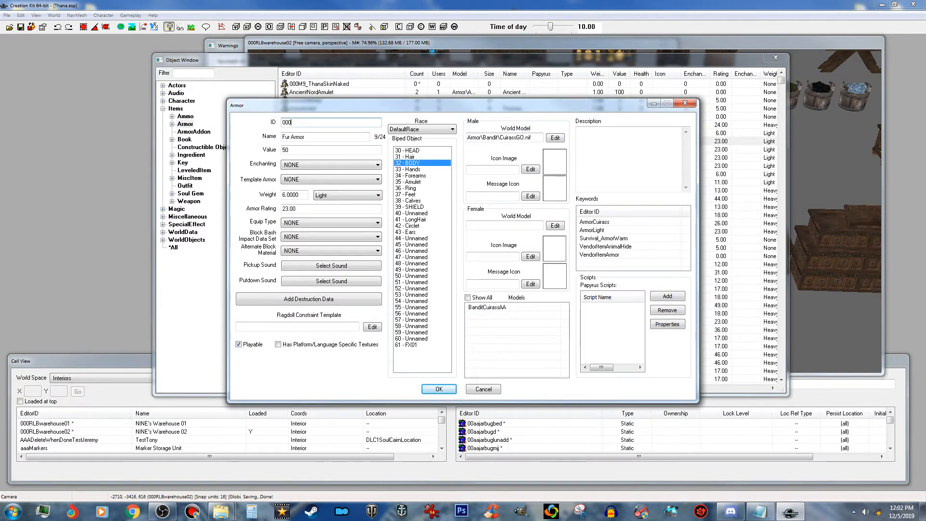
type("M9_ThanaArmor")
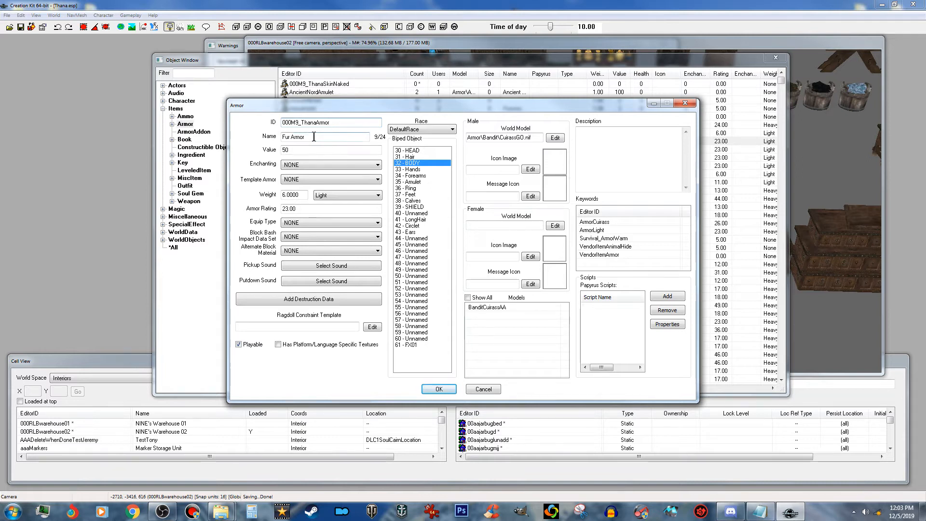
Set the armor's name to "Thana's" and its value to 500.
left_click_drag(314, 137, 277, 140)
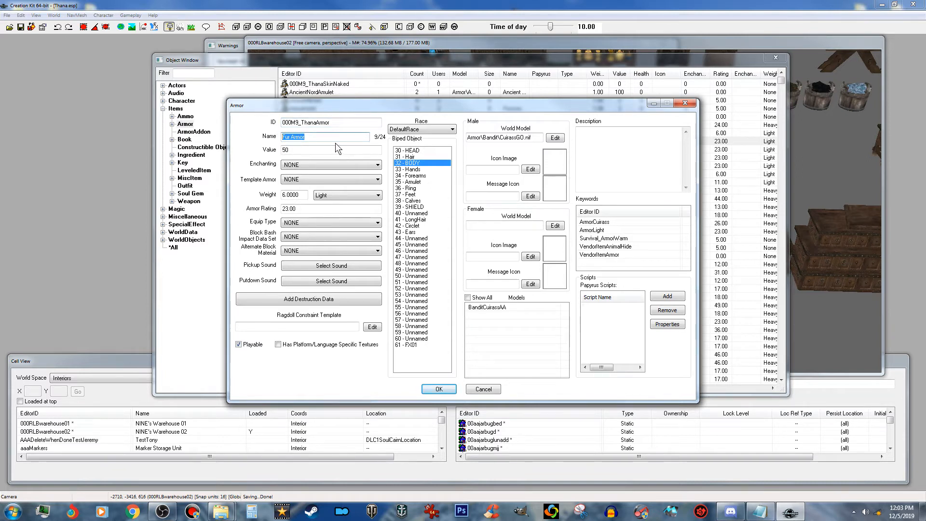
type("Thana's")
double_click(286, 151)
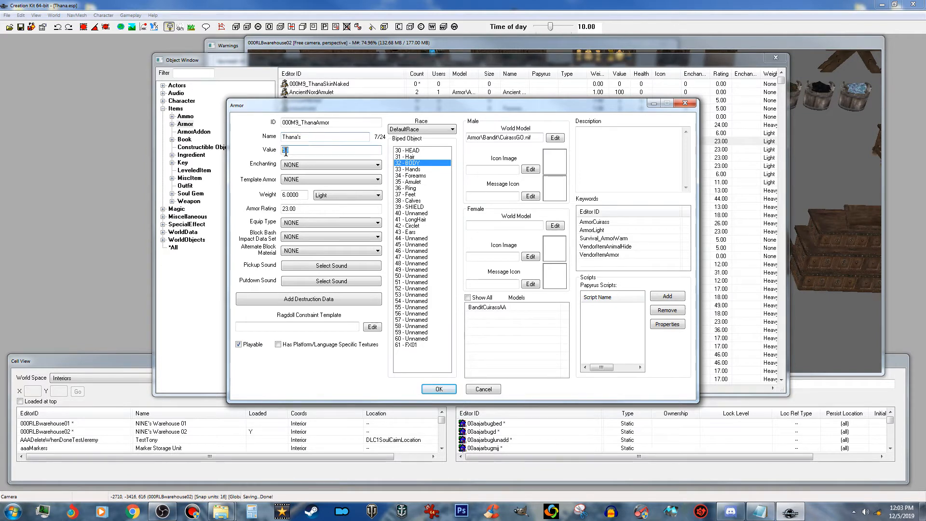
type("50")
left_click(330, 166)
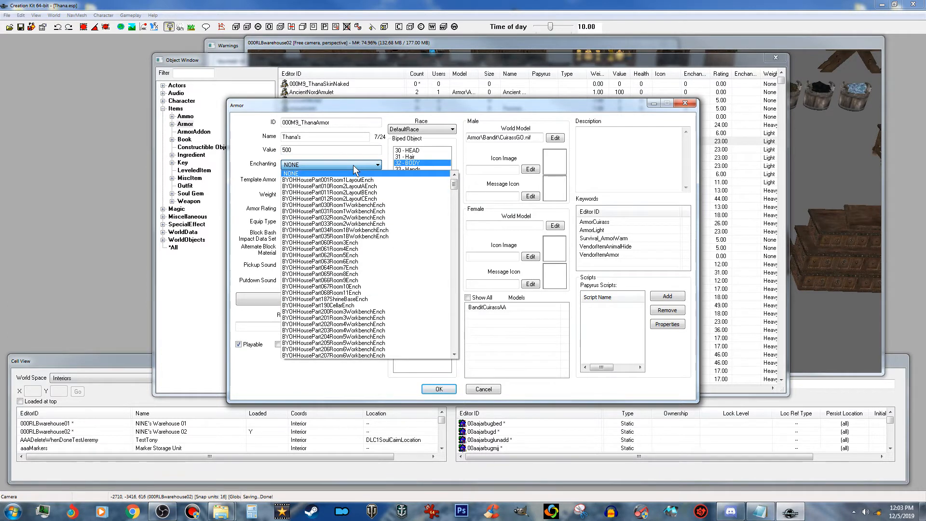
left_click_drag(455, 184, 455, 233)
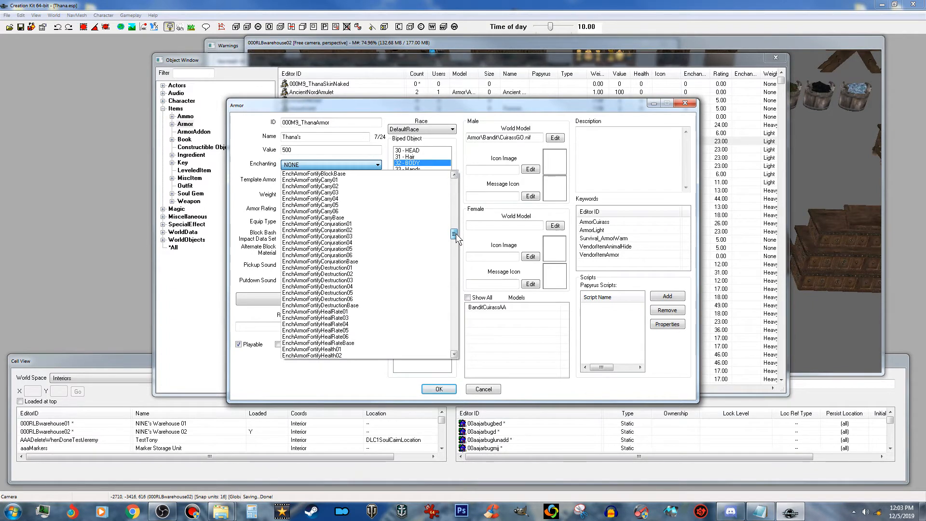
scroll(368, 190, "up", 3)
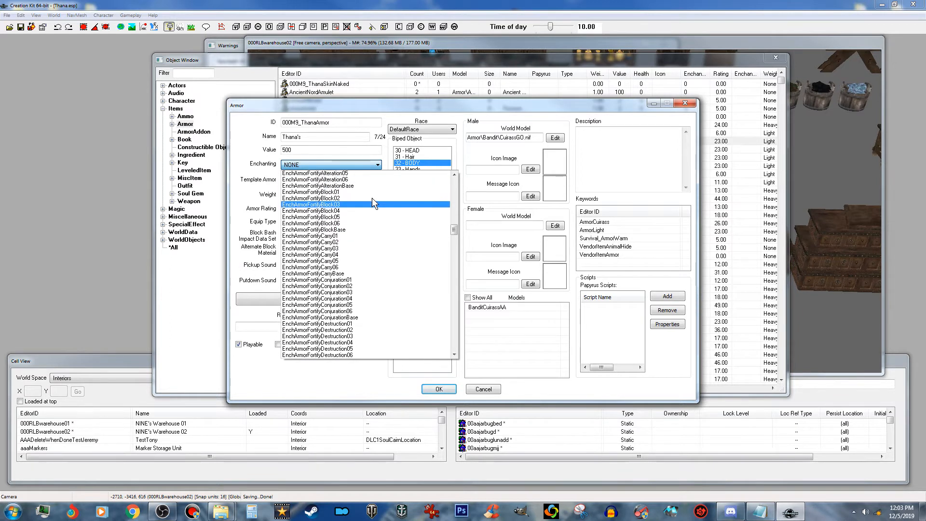
left_click(357, 164)
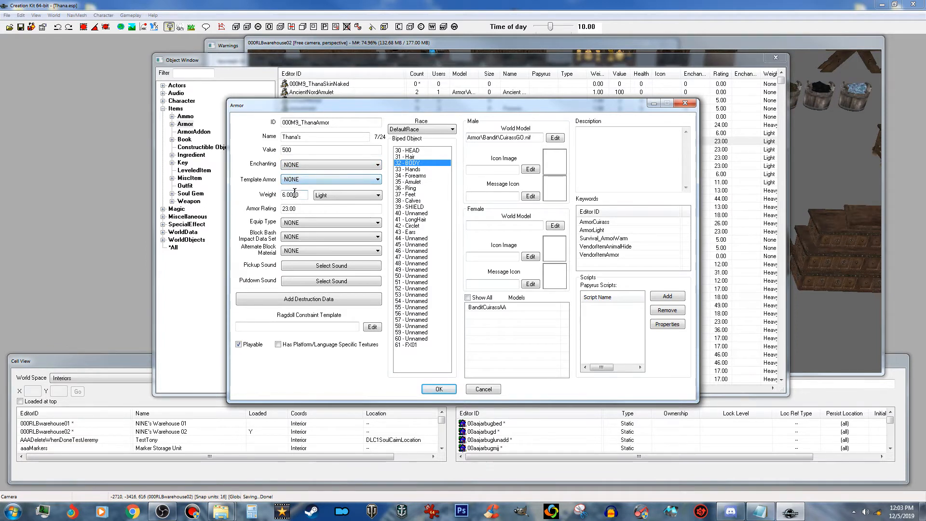
left_click(332, 180)
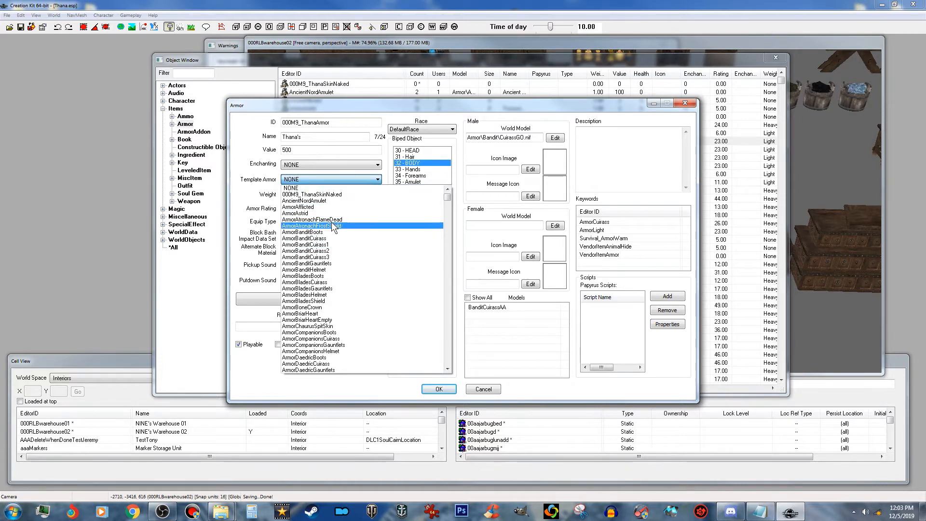
left_click(336, 177)
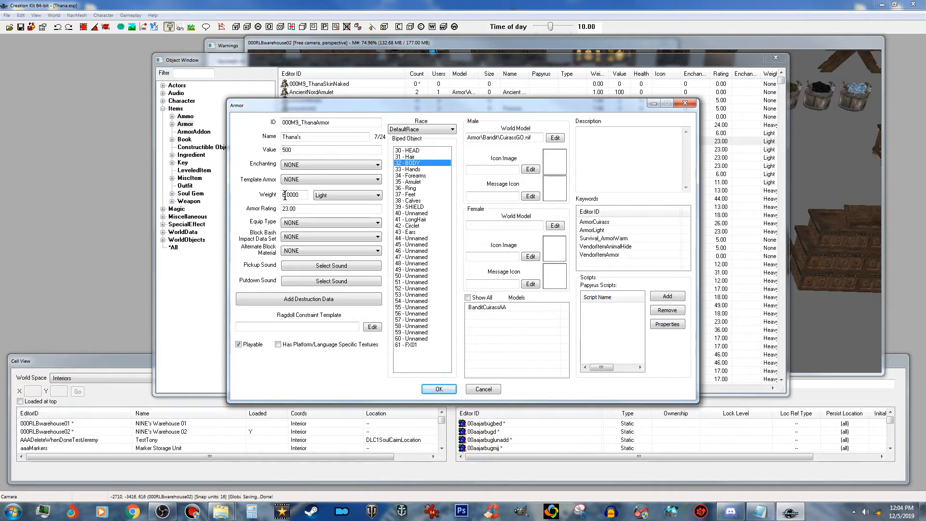
Set the armor's weight to 0, keep the Light weight class, and set the armor rating to 40.
left_click_drag(288, 195, 275, 200)
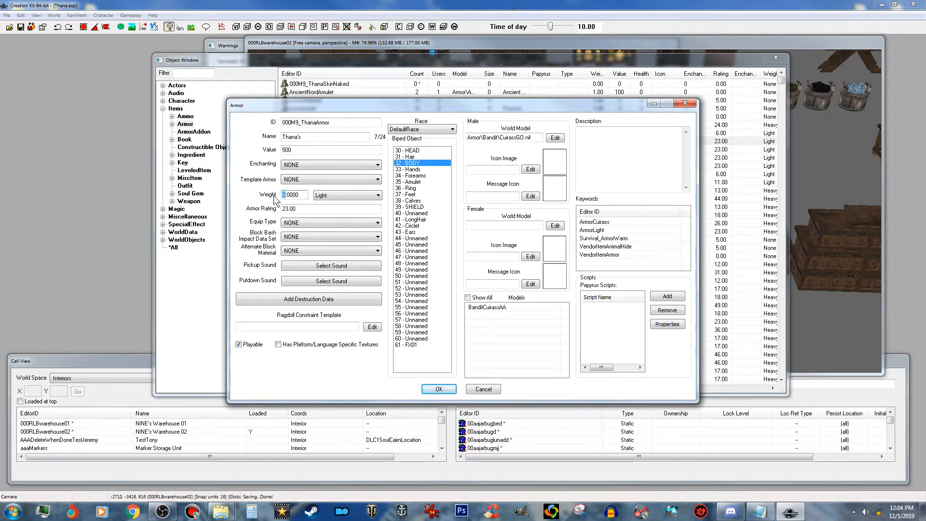
type("0")
left_click(347, 195)
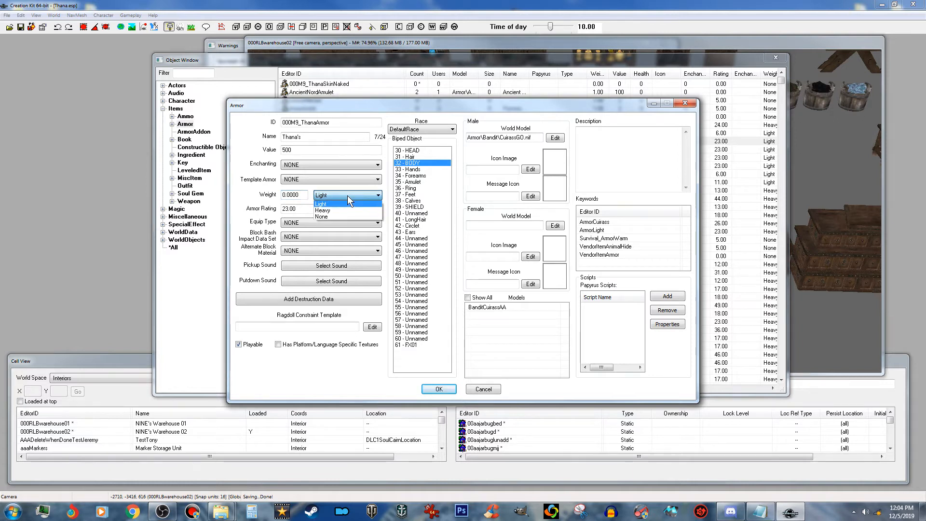
left_click(347, 196)
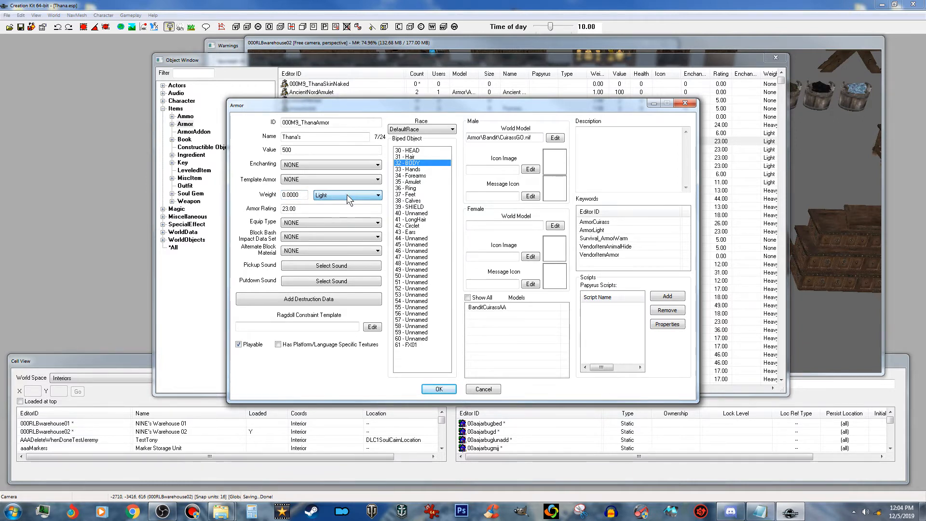
left_click(345, 194)
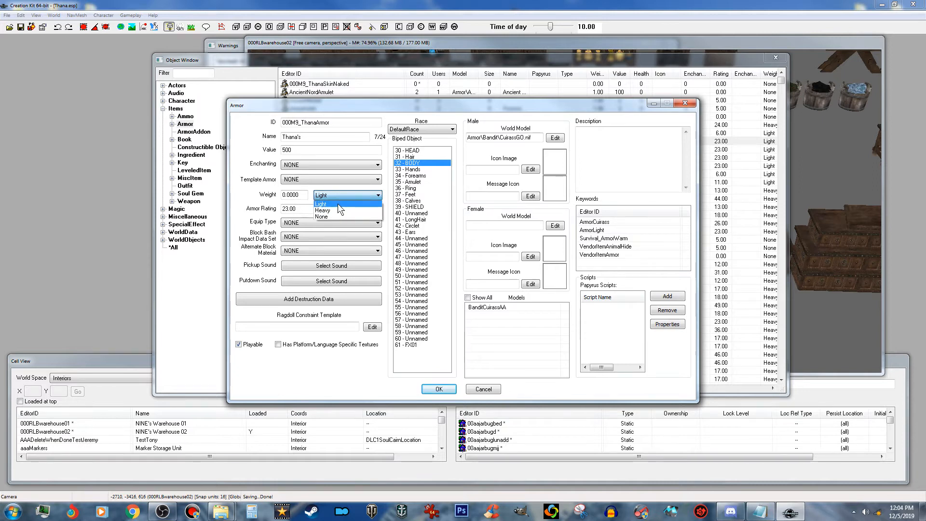
left_click(344, 195)
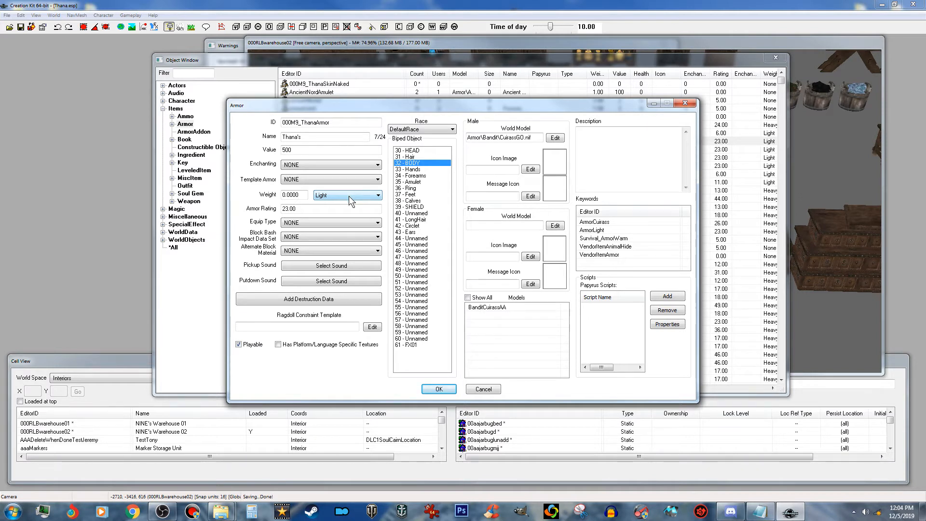
left_click(285, 208)
double_click(287, 209)
type("40")
Assign nordiccarvedcuirassm_gnd.nif from the Thana\Armor meshes folder as the male world model.
left_click(556, 139)
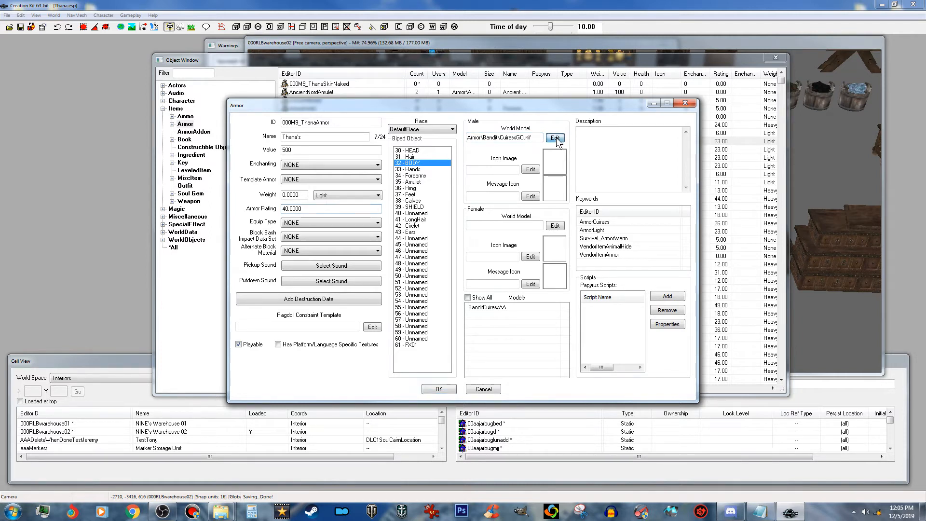
left_click(430, 182)
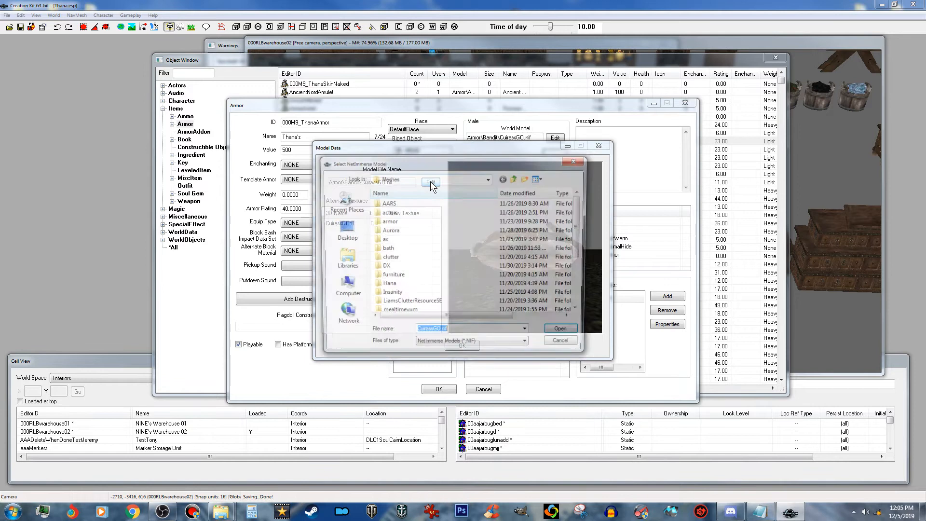
left_click_drag(582, 216, 582, 270)
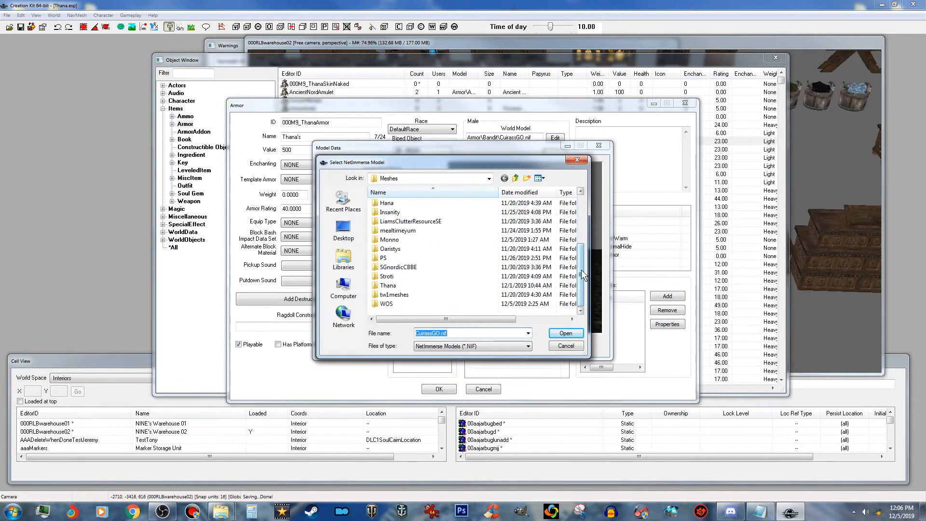
double_click(422, 286)
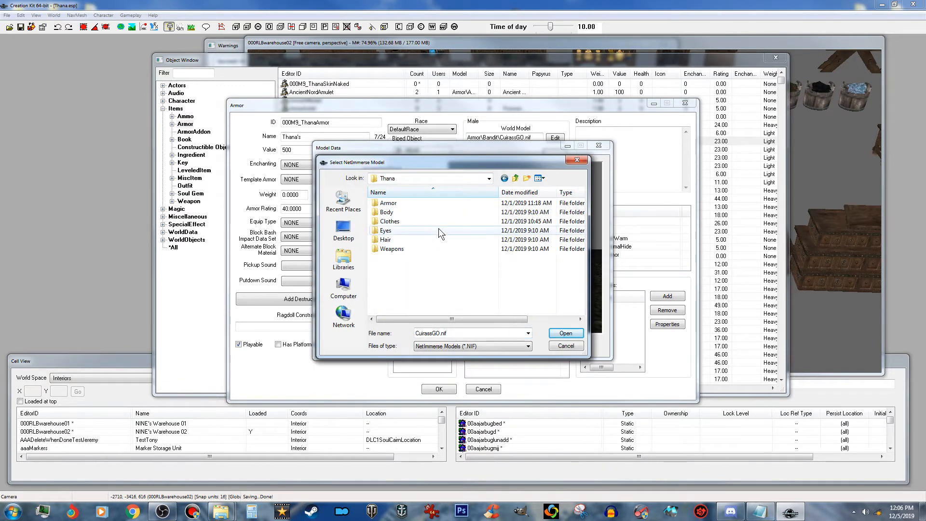
double_click(421, 201)
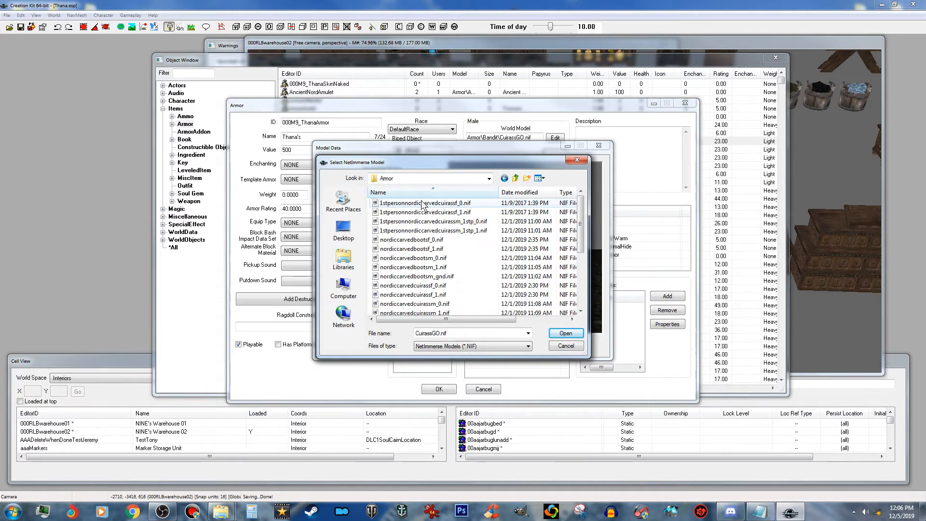
left_click_drag(582, 206, 582, 229)
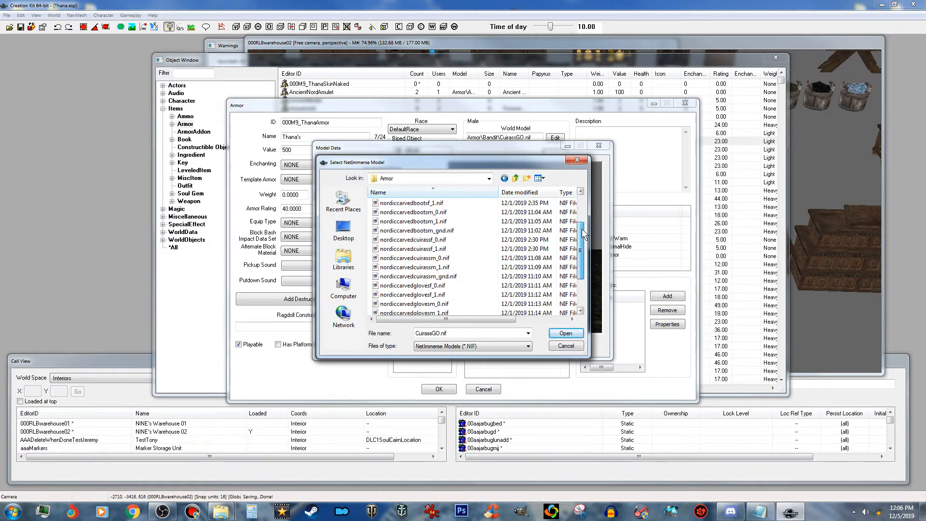
left_click(456, 276)
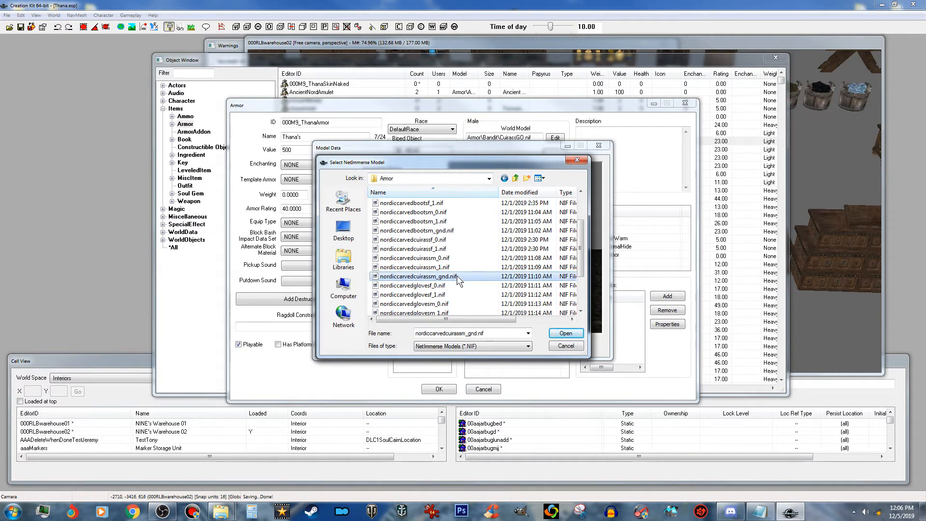
left_click(567, 335)
left_click_drag(556, 268, 550, 251)
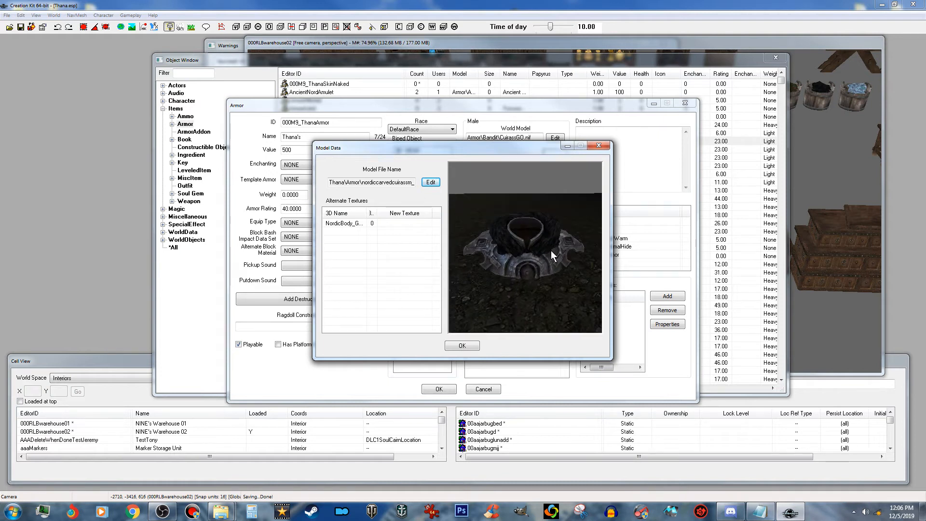
left_click(470, 346)
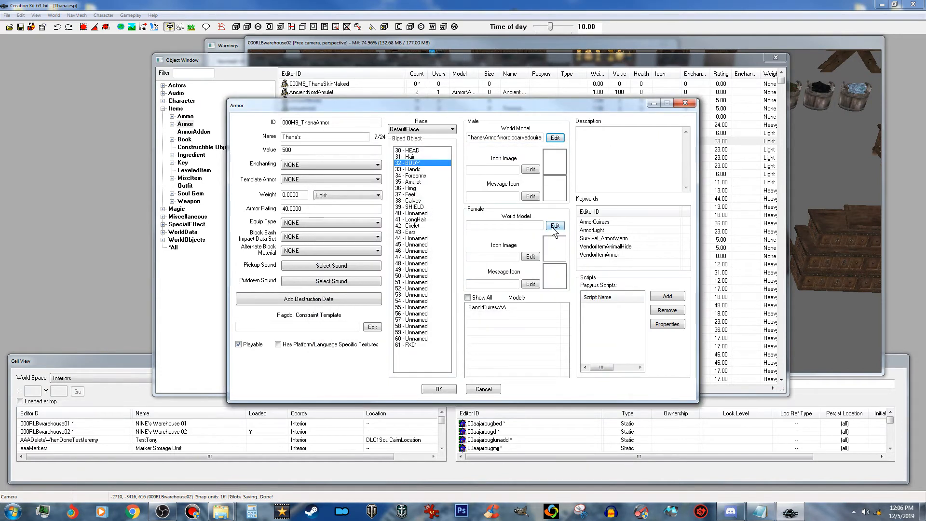
Assign nordiccarvedcuirassm_gnd.nif as the female world model.
left_click(551, 227)
left_click(438, 182)
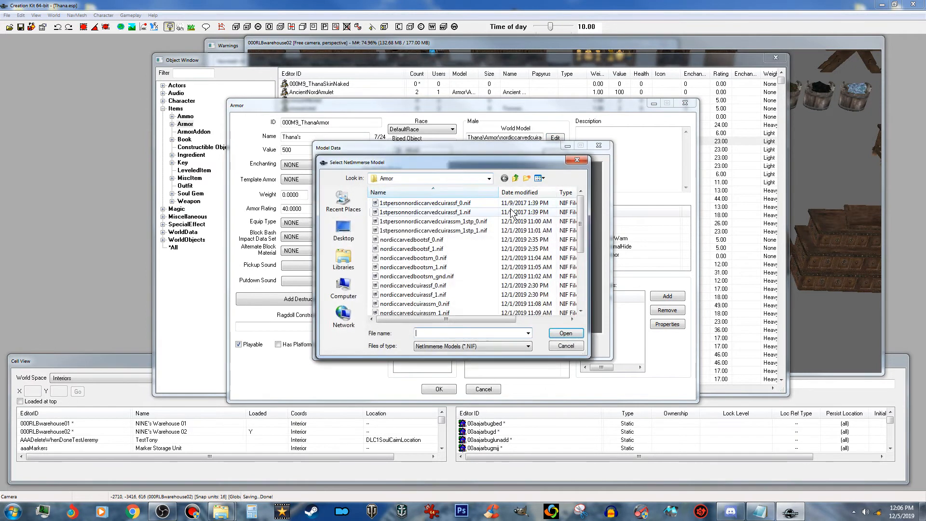
left_click_drag(582, 219, 583, 229)
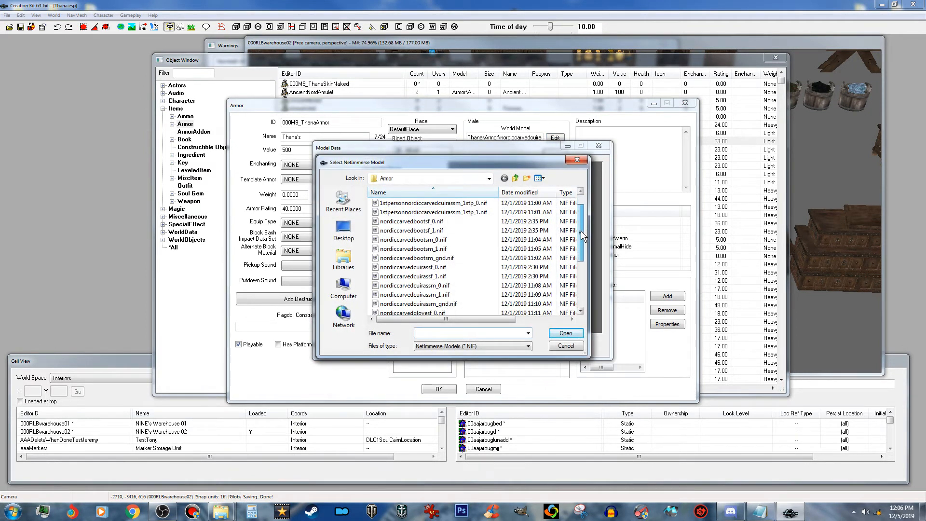
left_click(459, 304)
left_click(564, 333)
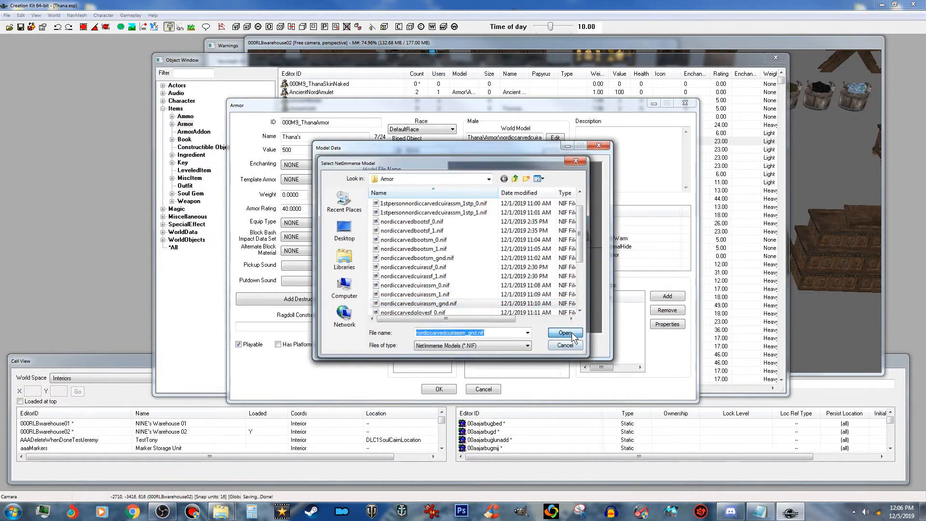
left_click_drag(528, 257, 514, 288)
left_click(464, 346)
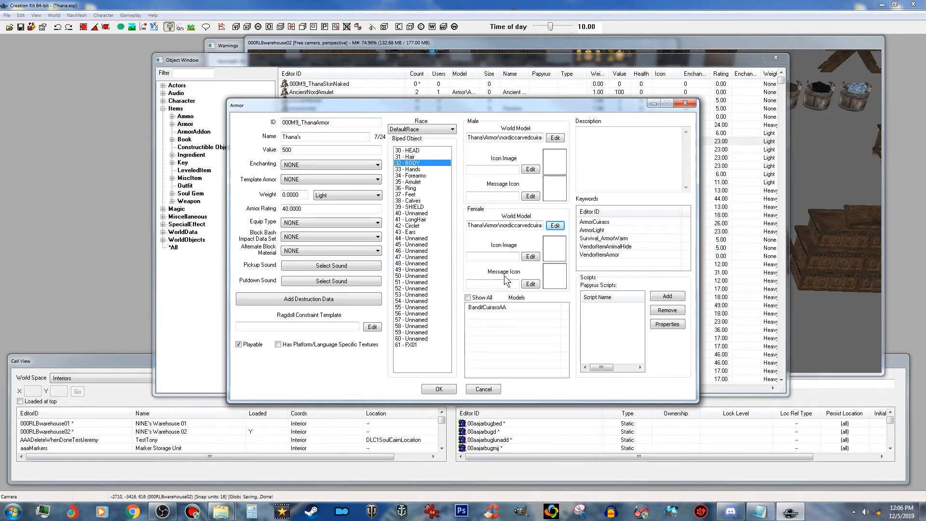
Show all of the armor's models and delete the BanditCuirassAA entry.
left_click(468, 297)
left_click(497, 307)
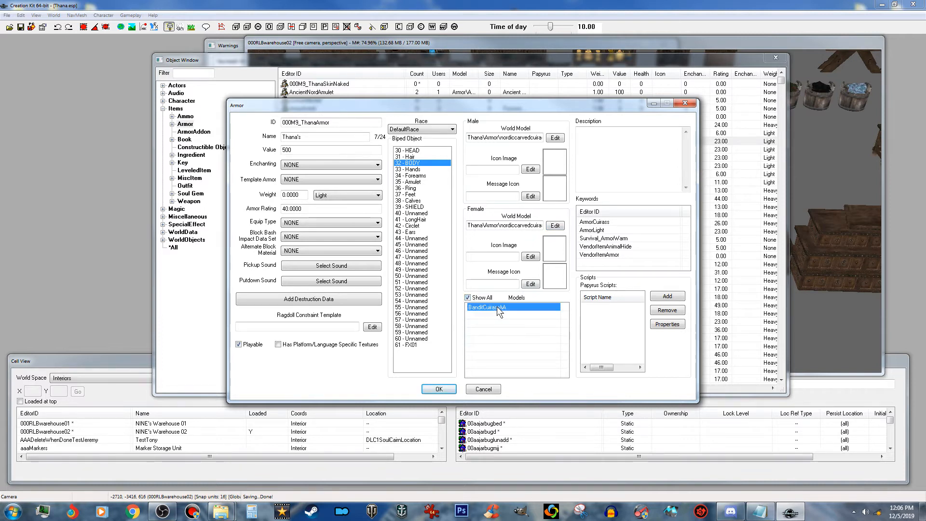
right_click(497, 307)
left_click(517, 323)
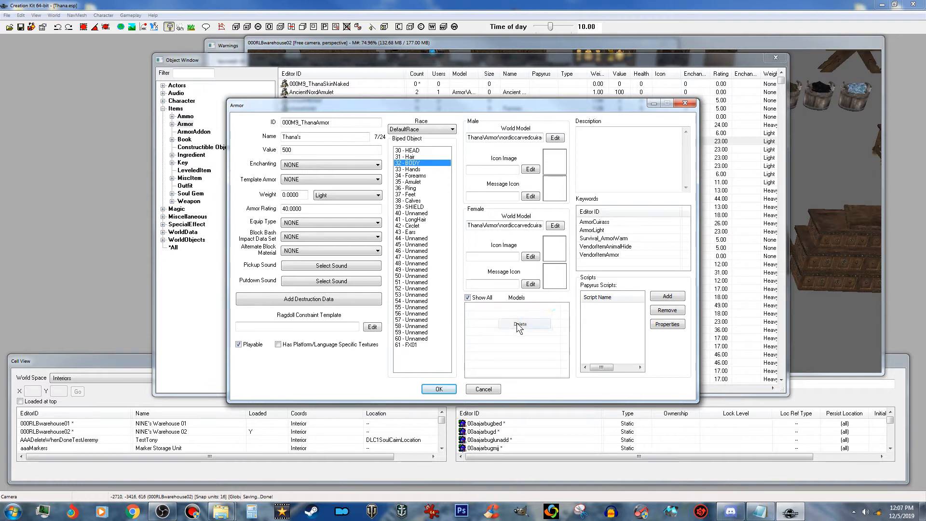
Add the armor addon 000M9_ThanaArmorAA to the armor's models list.
right_click(490, 316)
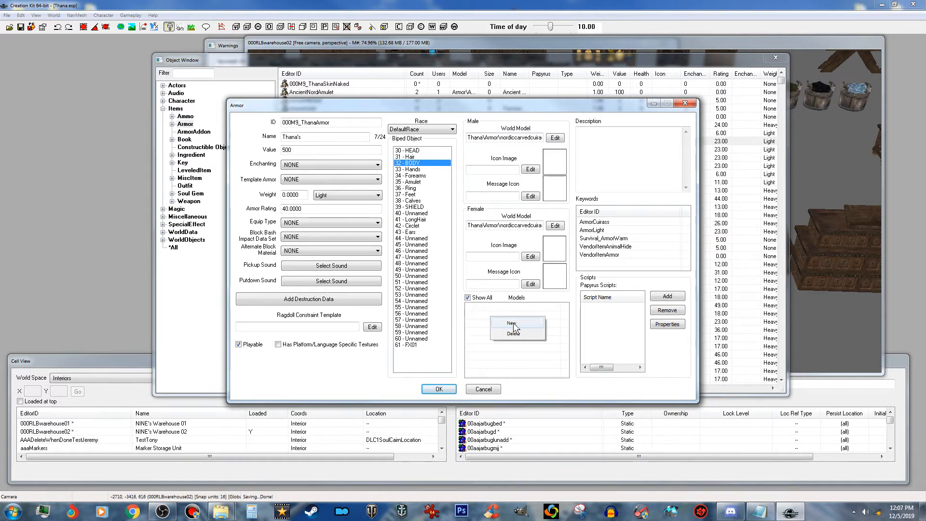
left_click(513, 323)
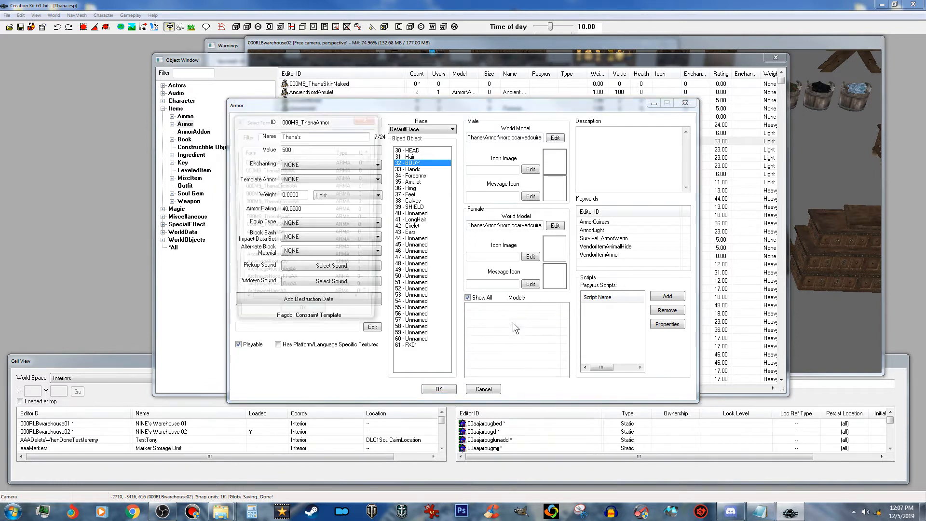
left_click(297, 161)
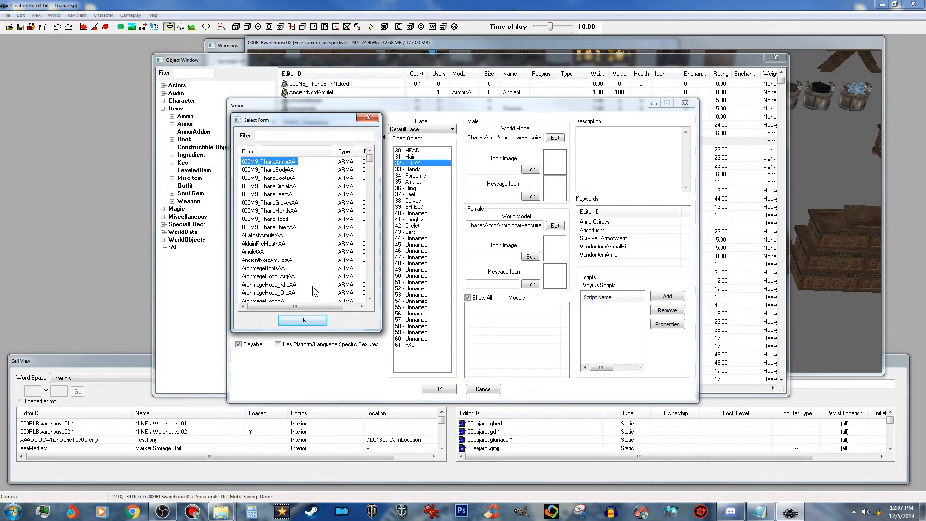
left_click(303, 320)
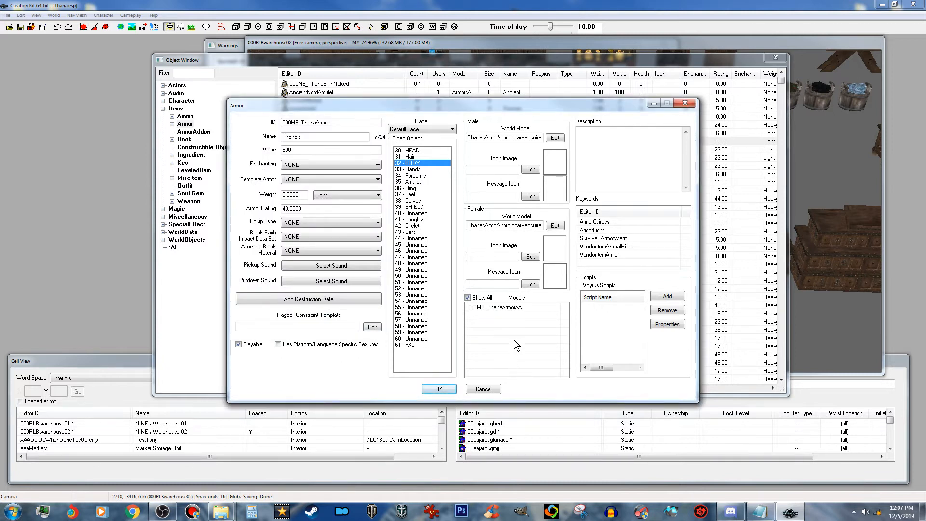
Review the armor's ArmorCuirass, ArmorLight and Survival_ArmorWarm keywords, and look up the available keywords matching "survival" without adding one.
left_click(607, 221)
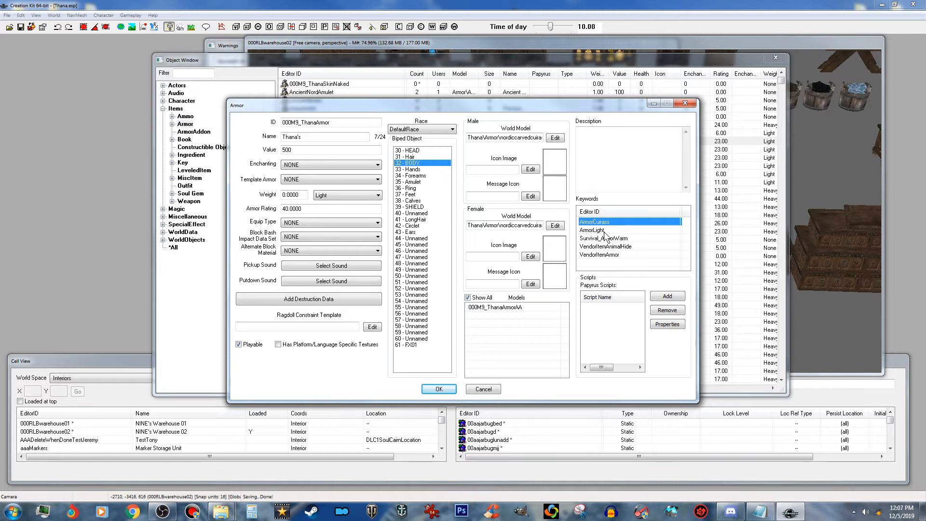
left_click(605, 231)
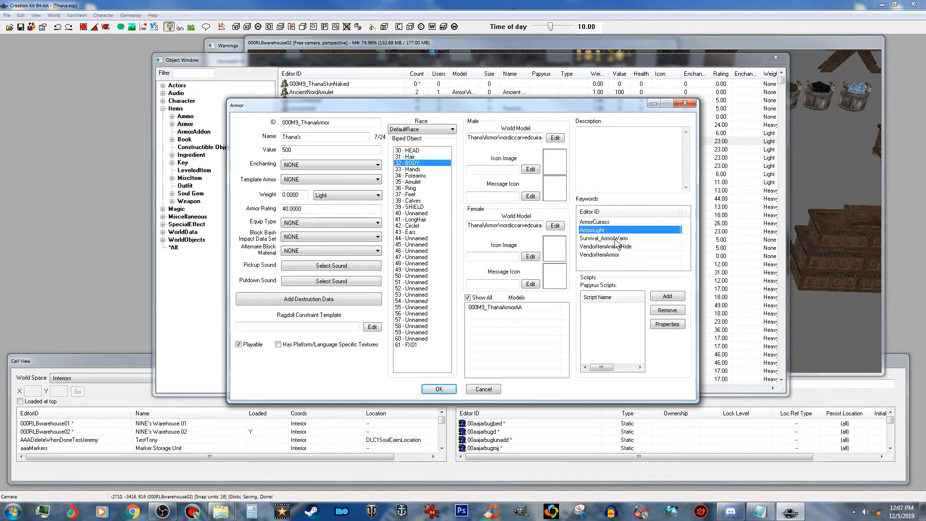
left_click(643, 239)
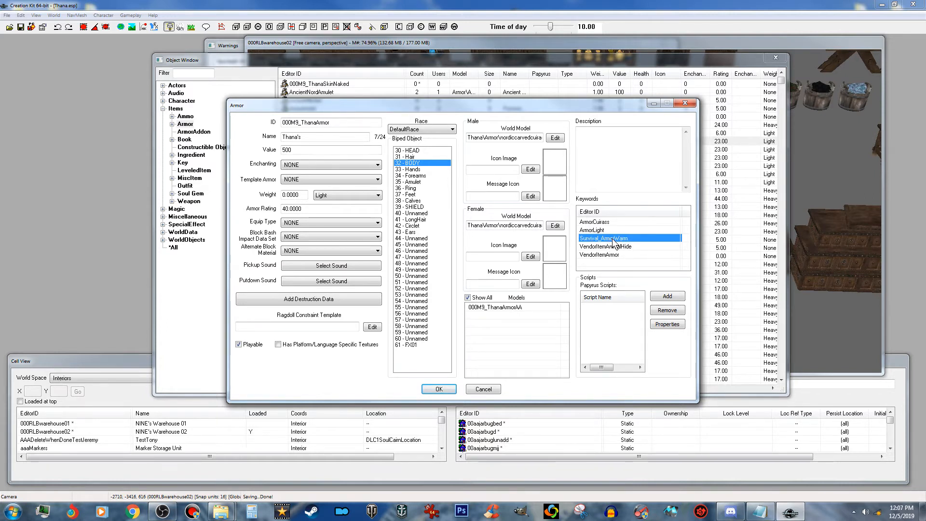
right_click(641, 239)
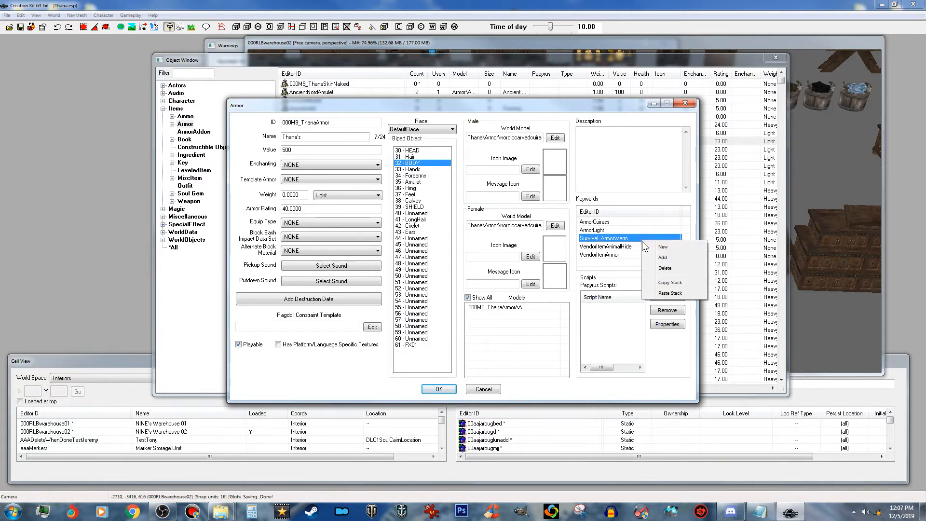
left_click(672, 256)
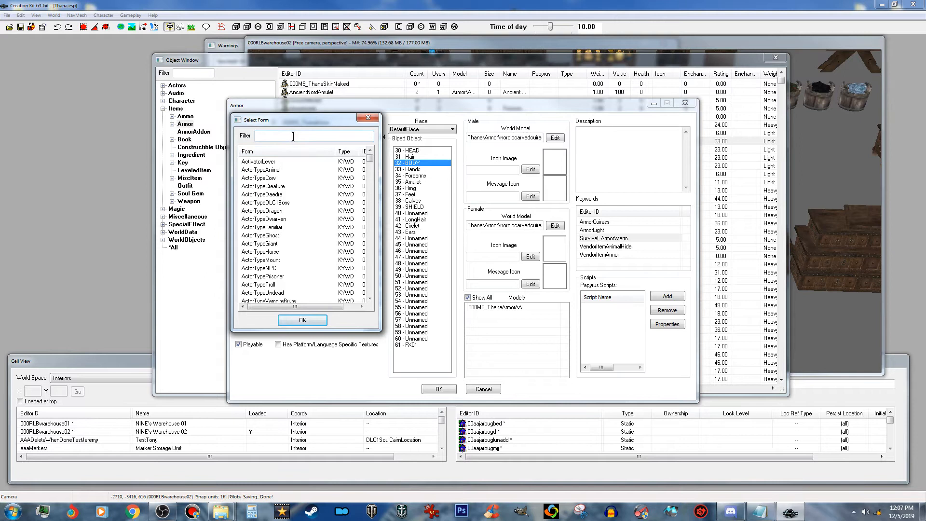
type("survival")
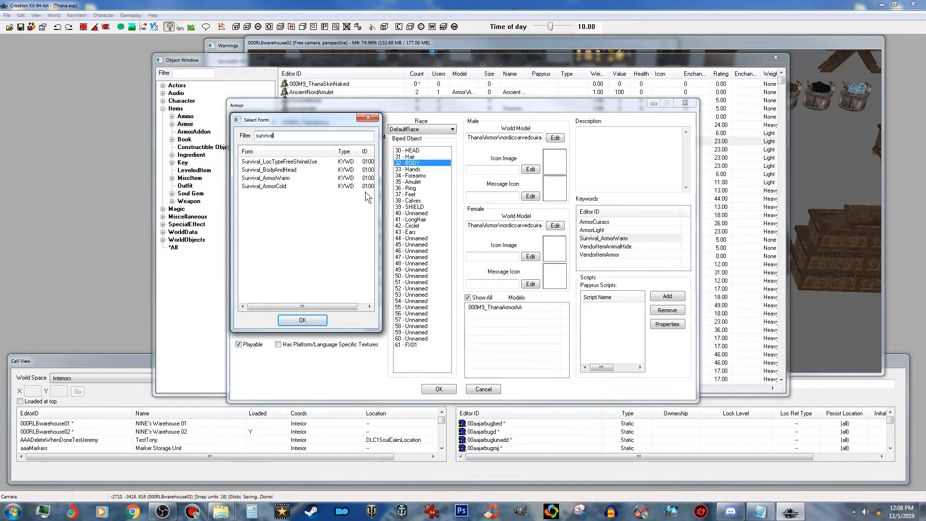
left_click(368, 118)
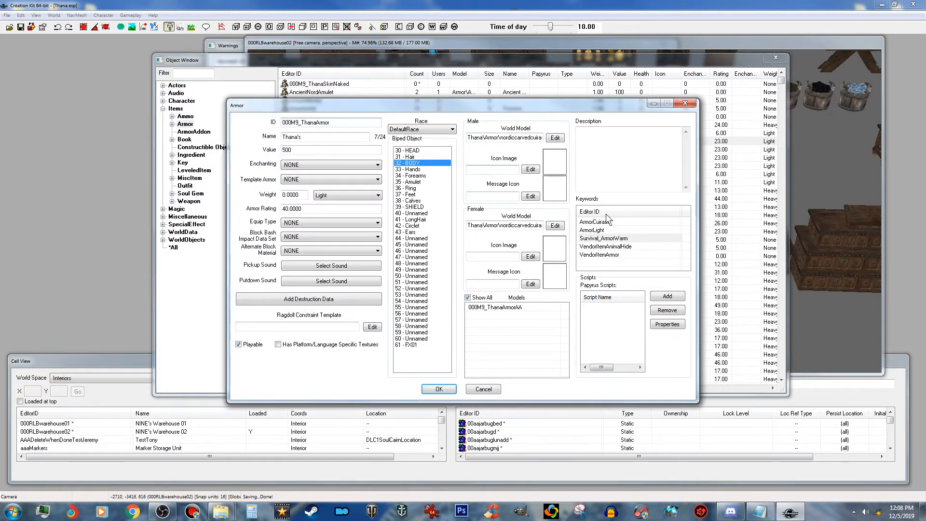
Delete the VendorItemAnimalHide keyword from the armor's keywords.
left_click(634, 240)
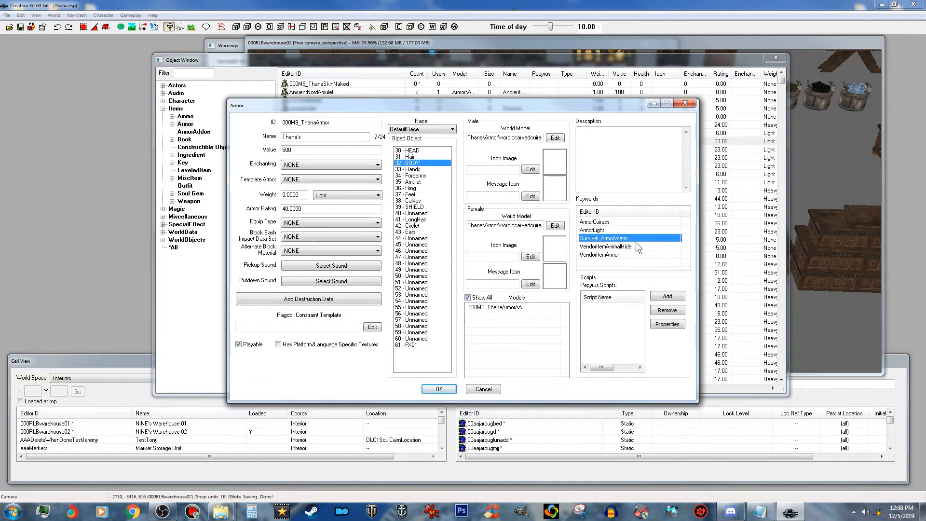
left_click(630, 246)
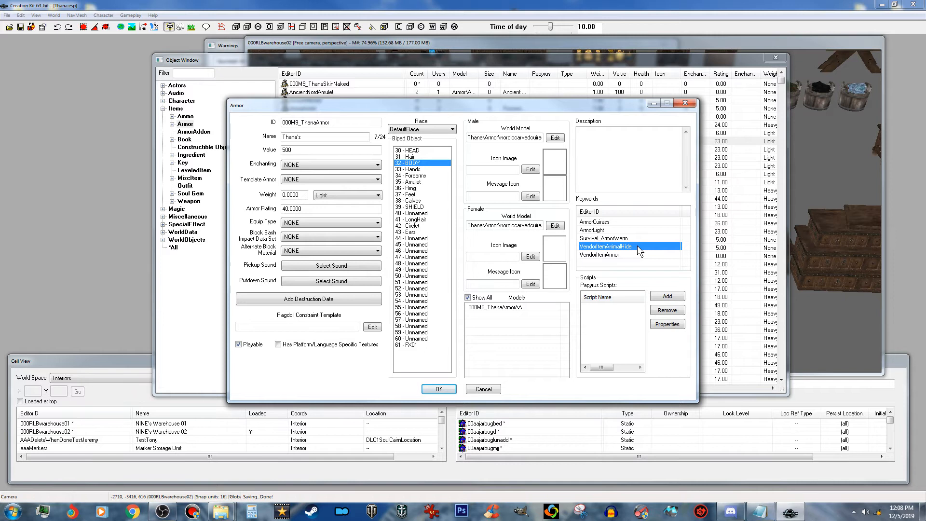
key("Delete")
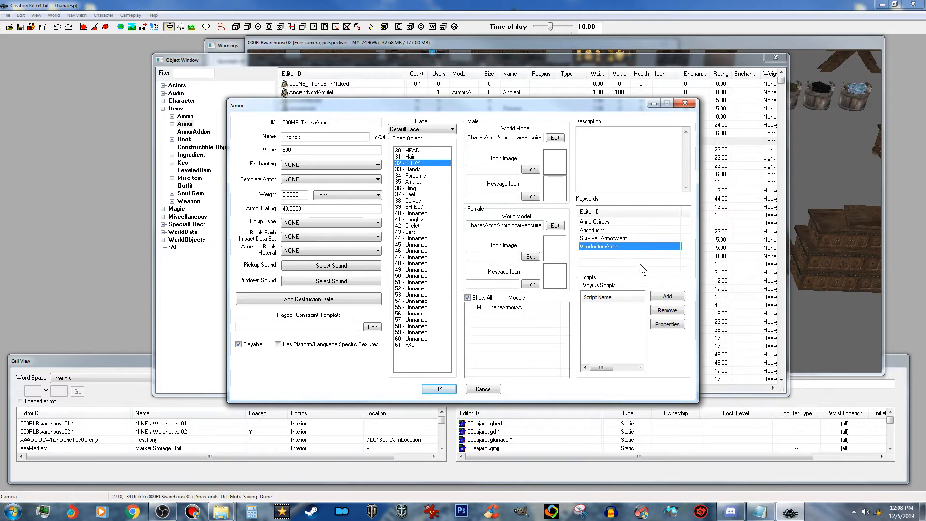
Look up the available keywords matching "vendoritem", locate VendorItemArmor, and close the list without adding a keyword.
right_click(641, 262)
left_click(669, 278)
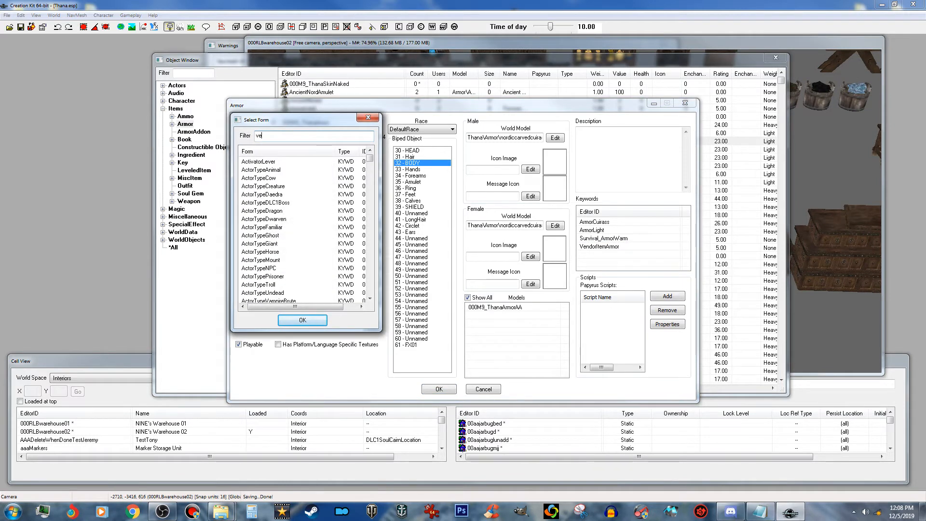
type("vendor")
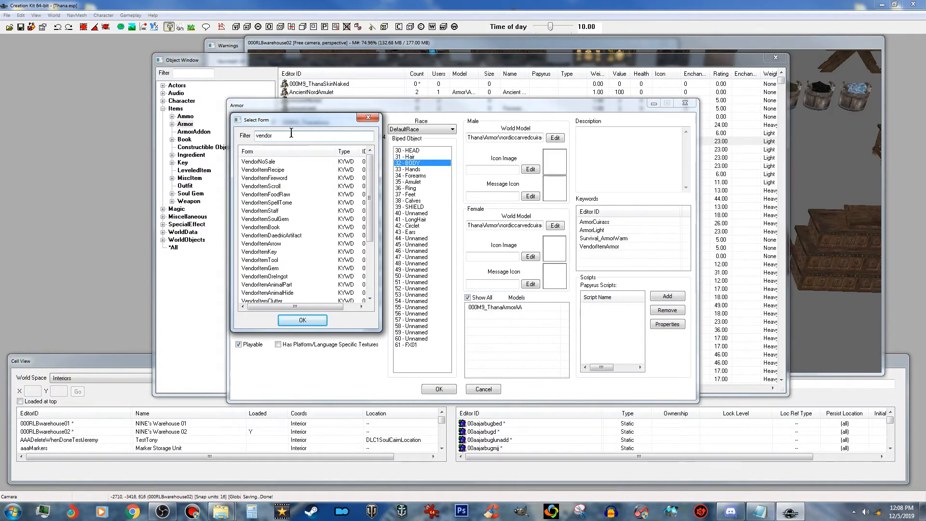
type("item")
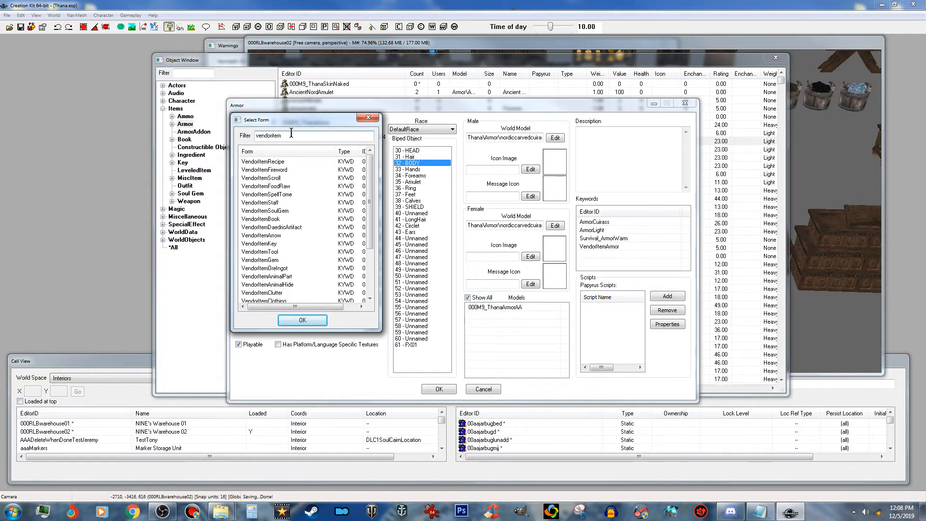
left_click_drag(370, 202, 380, 245)
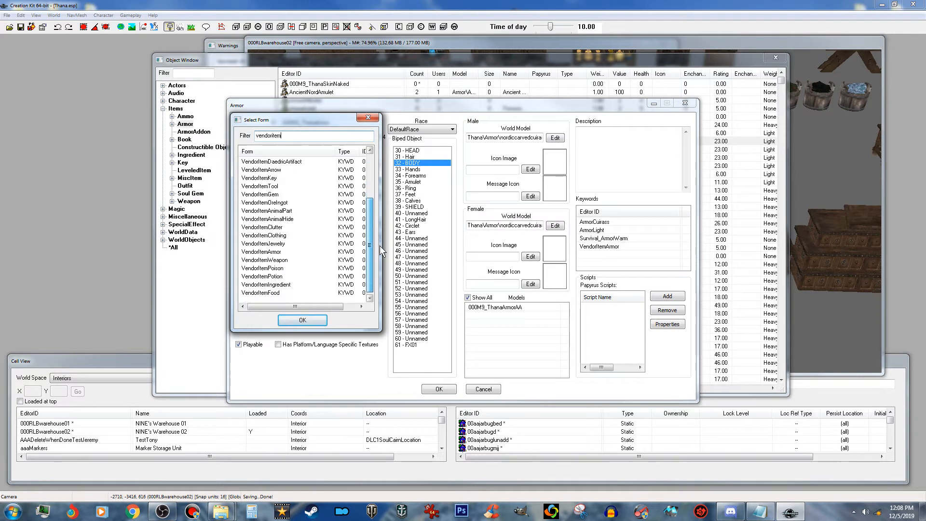
left_click(273, 251)
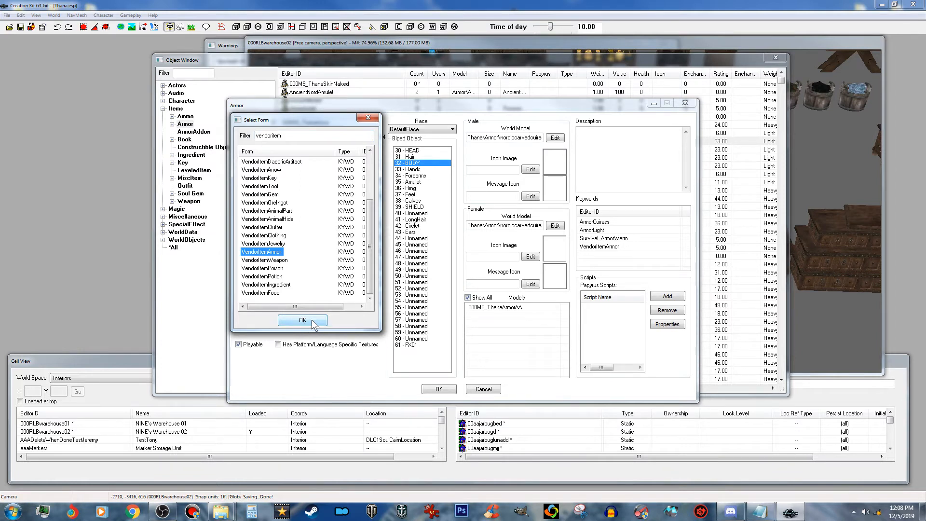
left_click(376, 119)
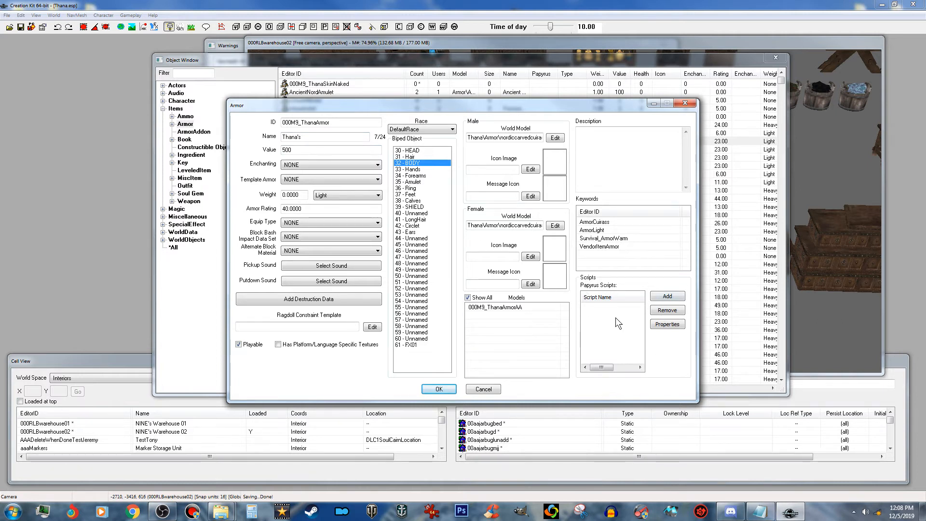
Save the edited armor as a new form under the ID 000M9_ThanaArmor.
left_click(439, 388)
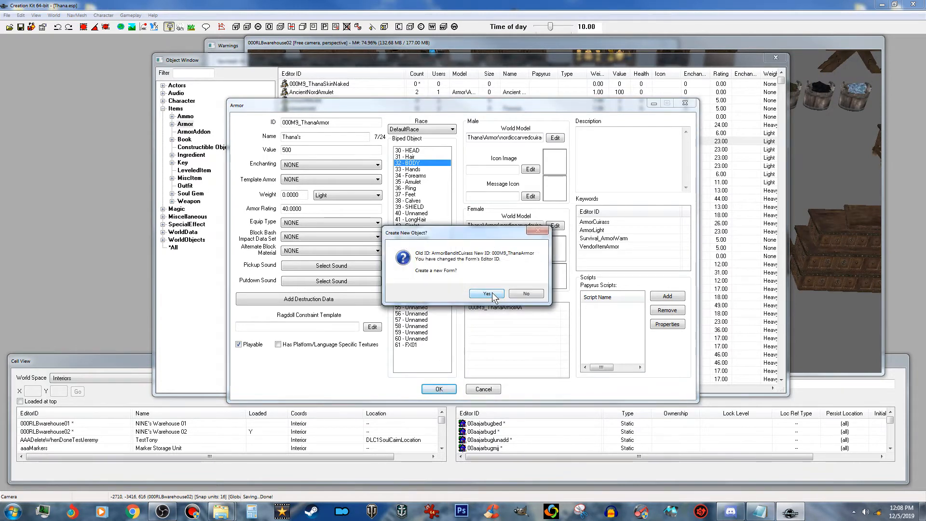
left_click(487, 293)
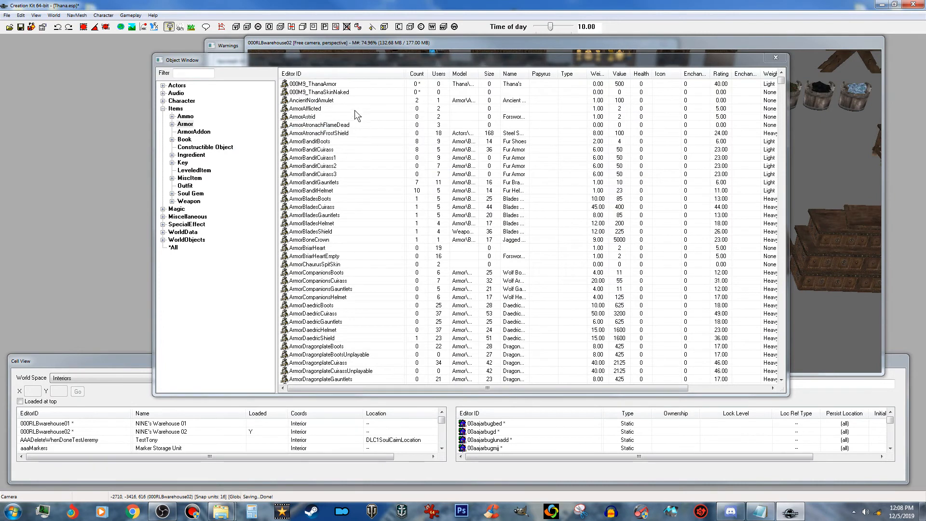
Open the ArmorBanditBoots record and change its ID to 000M9_ThanaBoots.
double_click(323, 142)
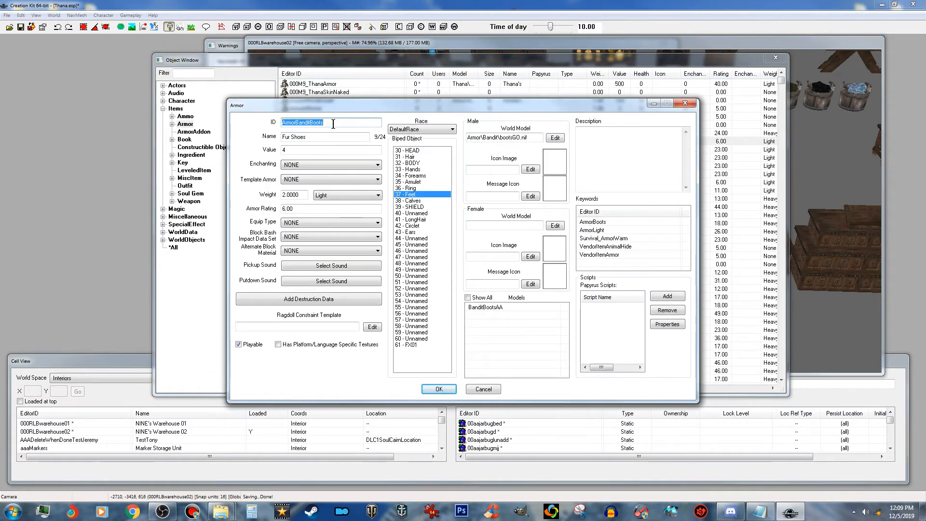
type("000")
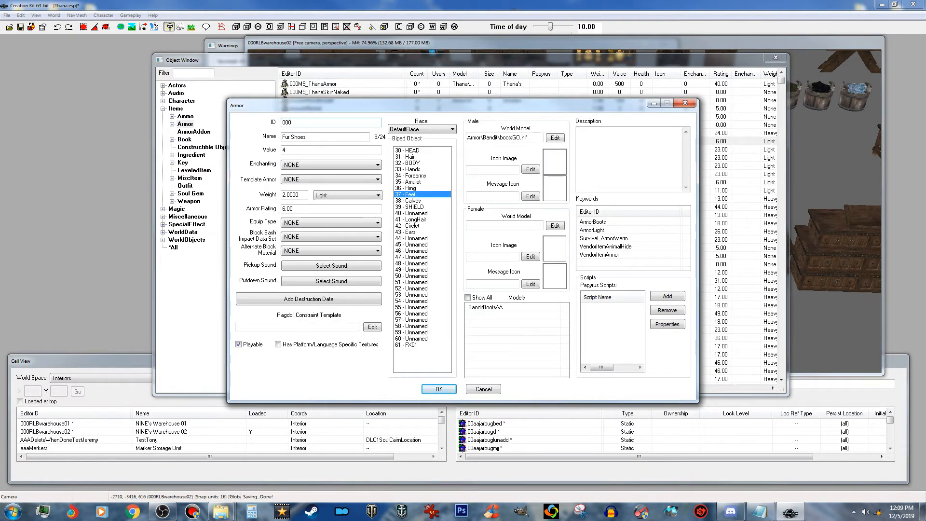
type("M9_ThanaBoot")
key("BackSpace")
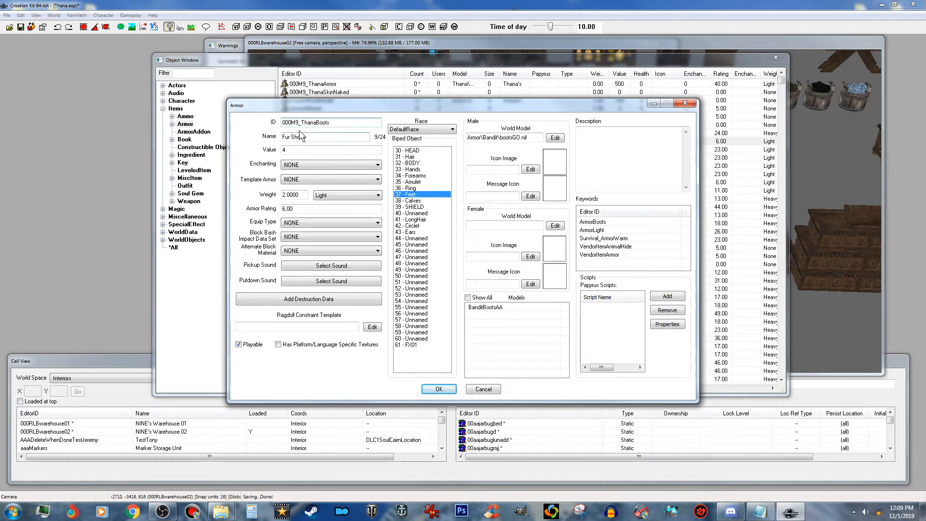
Name the boots "Thana's Boots" and set their value to 500.
key("Tab")
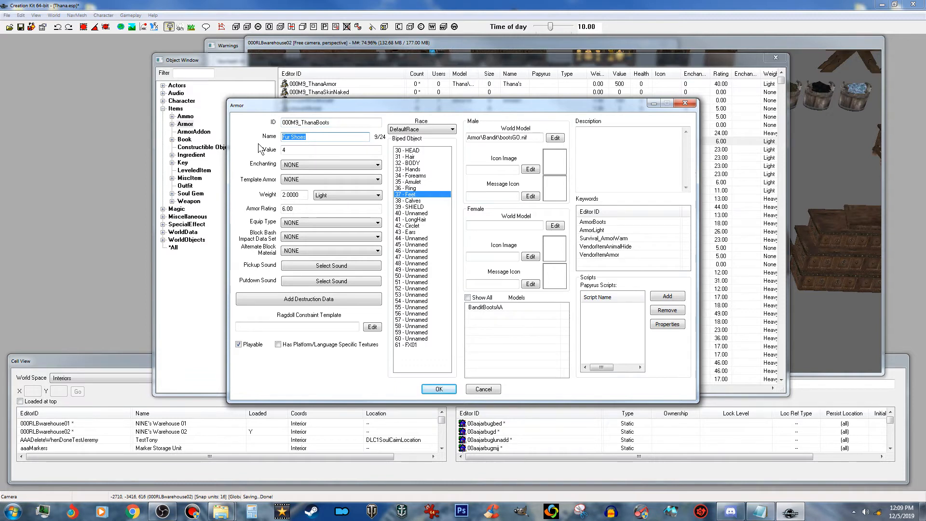
type("Thana's Boots")
key("Tab")
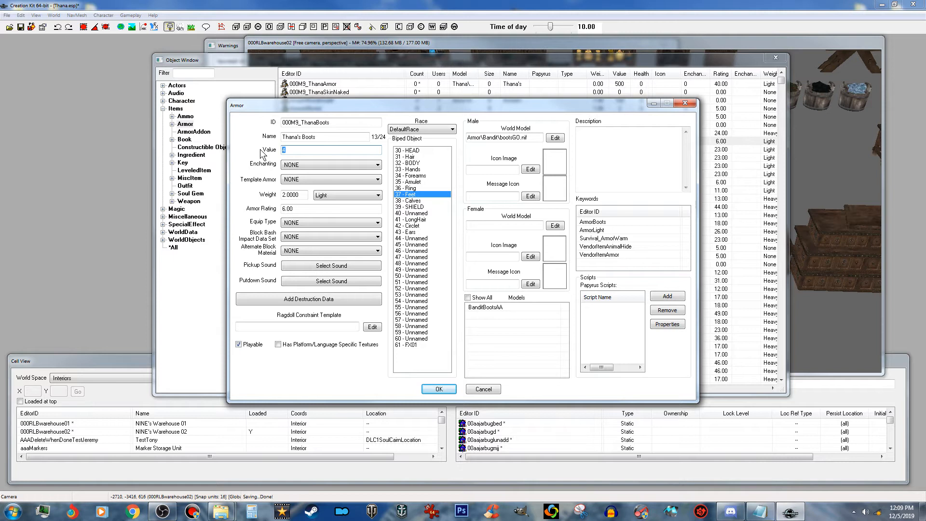
type("500")
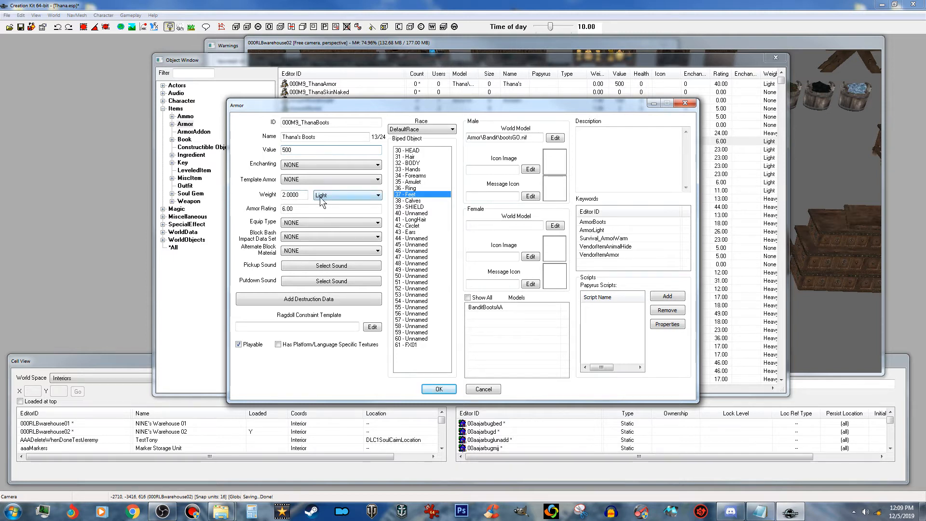
Set the boots' weight to 0 and their armor rating to 20.
left_click(285, 197)
left_click_drag(285, 197, 279, 198)
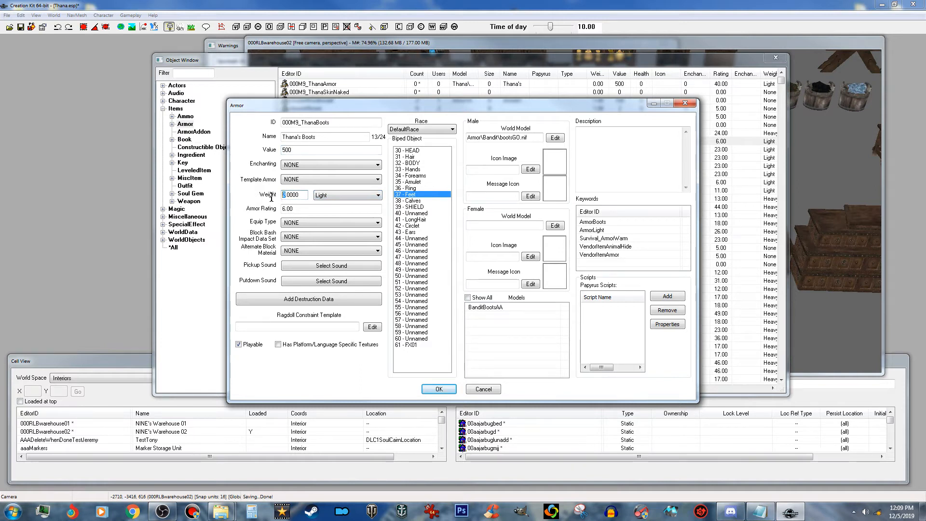
type("0")
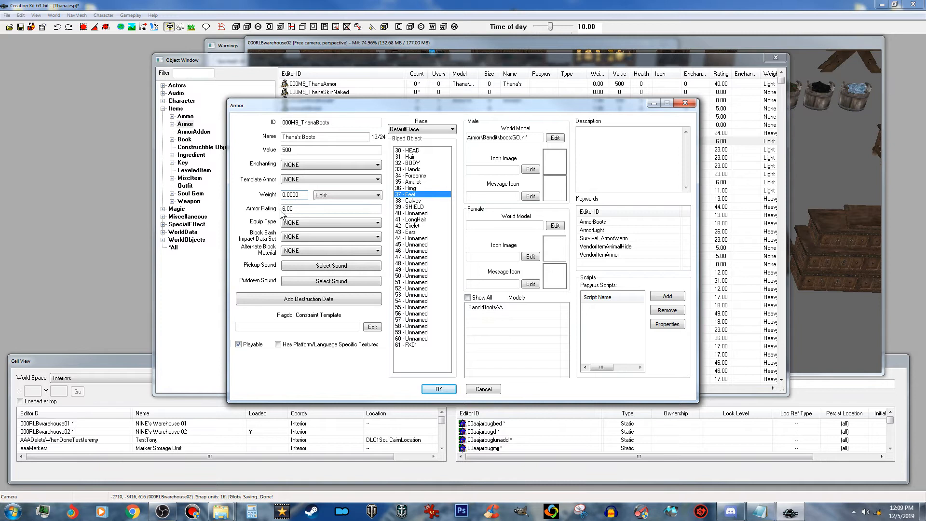
left_click(286, 209)
left_click_drag(285, 208, 276, 214)
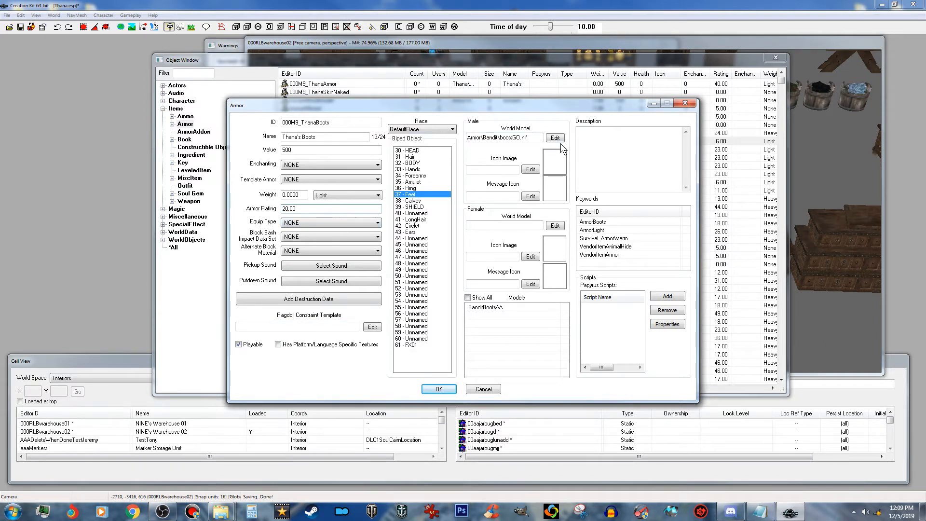
Set the boots' male world model to nordiccarvedbootsm_gnd.nif from the Thana\Armor meshes folder.
left_click(555, 139)
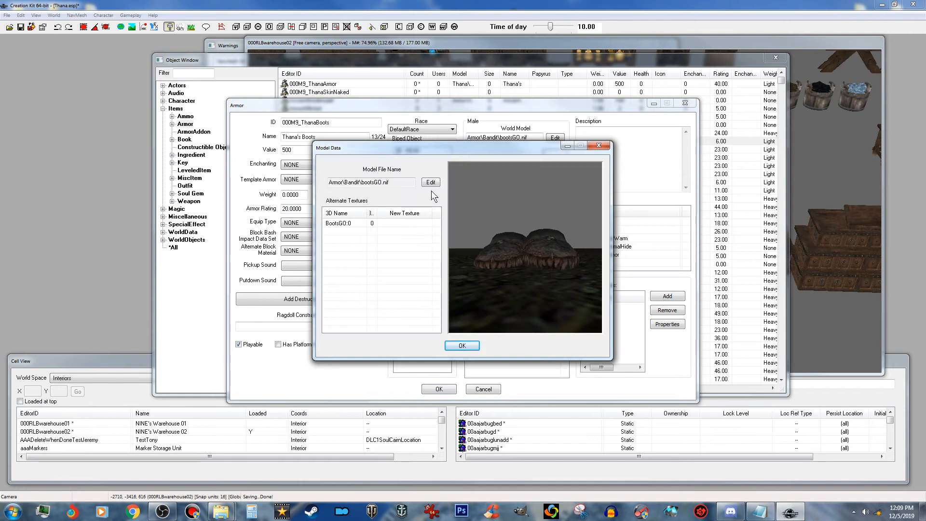
left_click(431, 182)
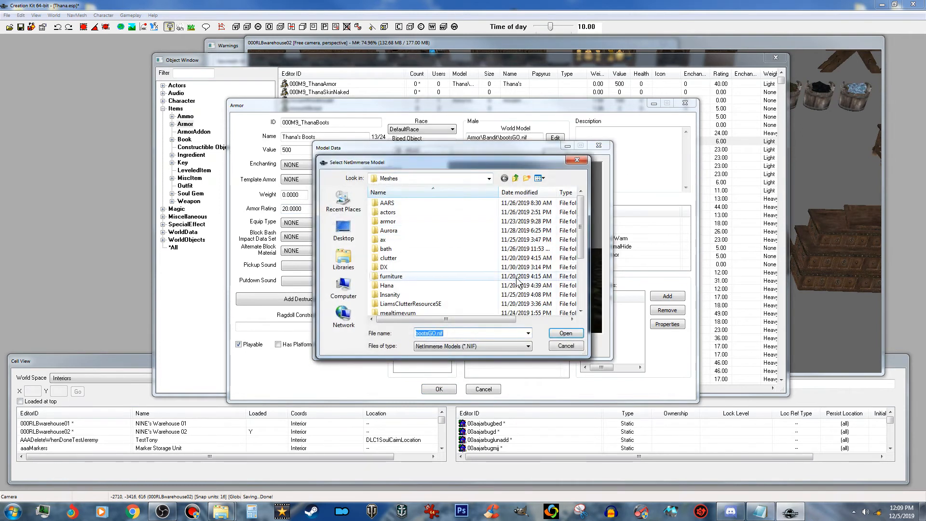
scroll(586, 292, "down", 3)
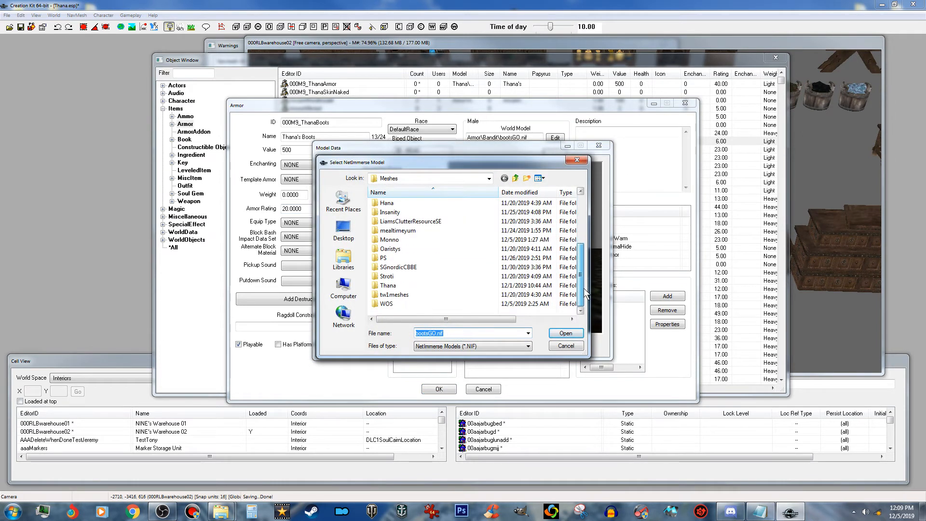
double_click(428, 286)
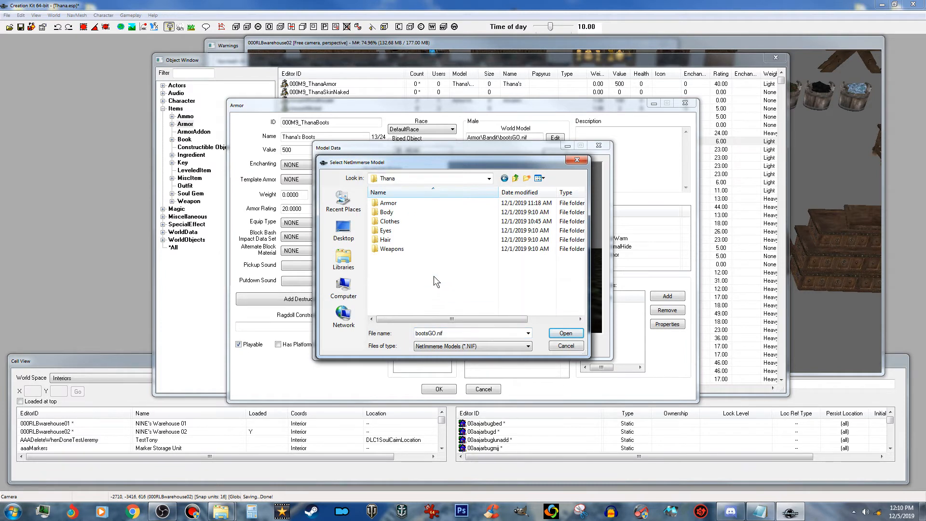
double_click(418, 204)
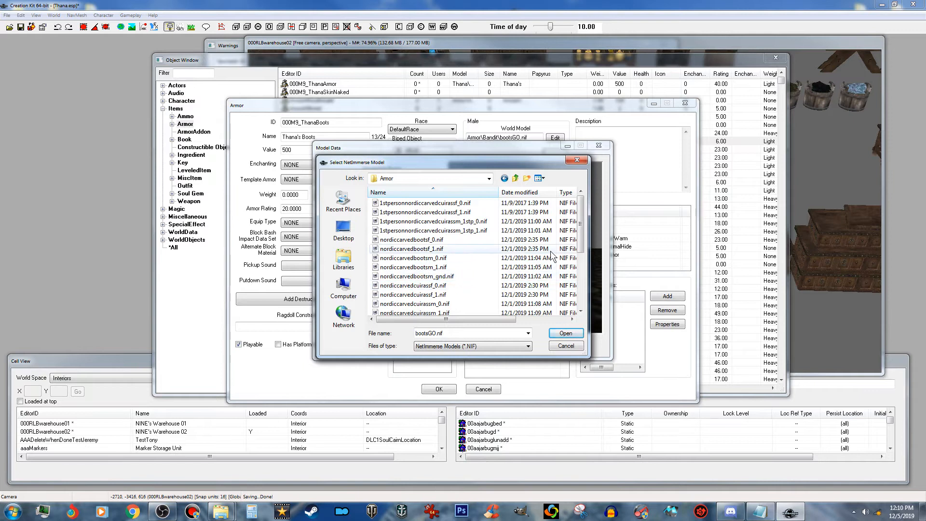
left_click(441, 279)
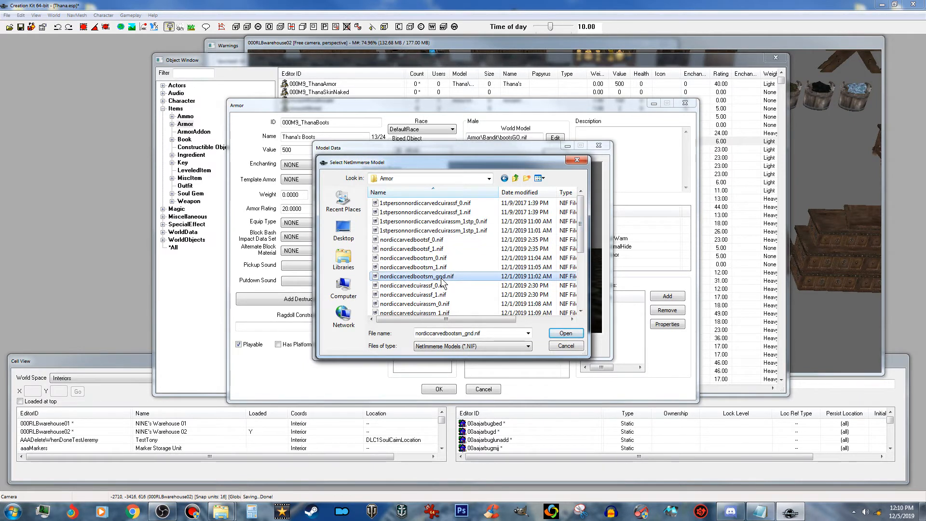
left_click(566, 335)
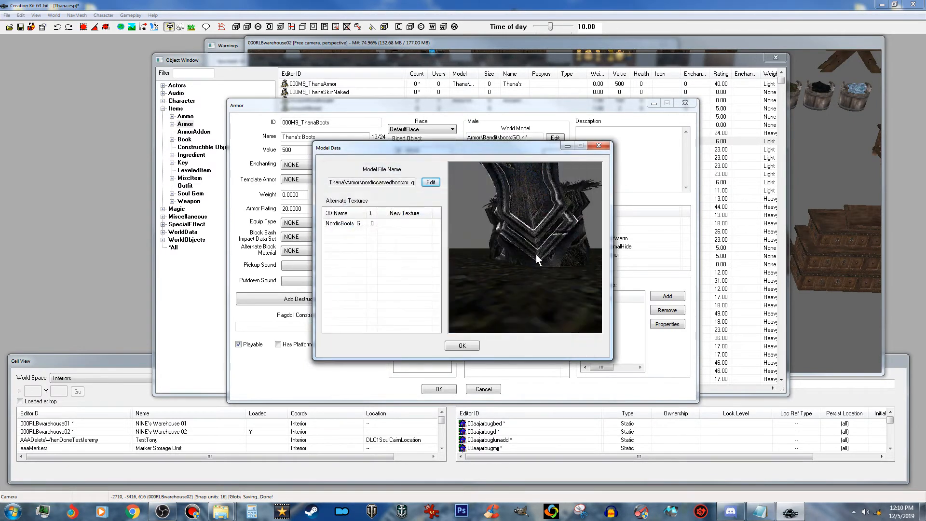
left_click(466, 345)
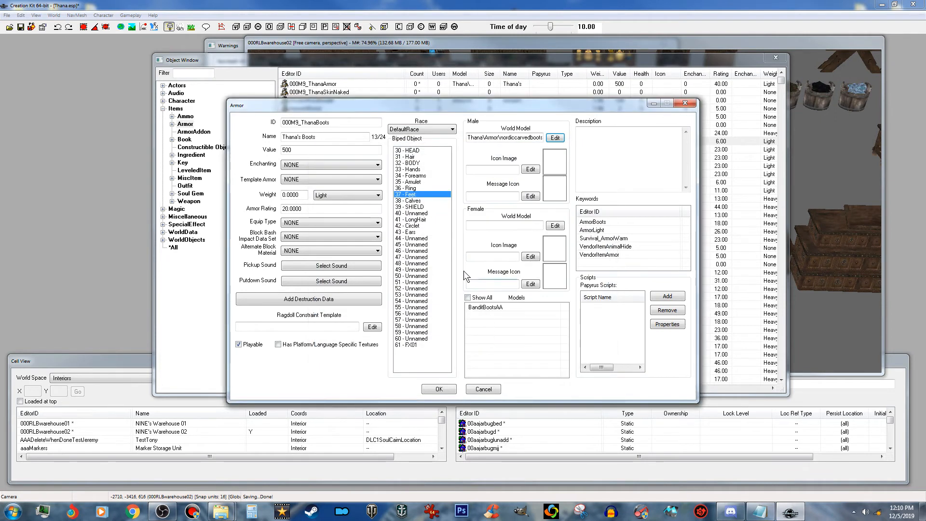
Assign nordiccarvedbootsm_gnd.nif as the boots' female world model too.
left_click(555, 226)
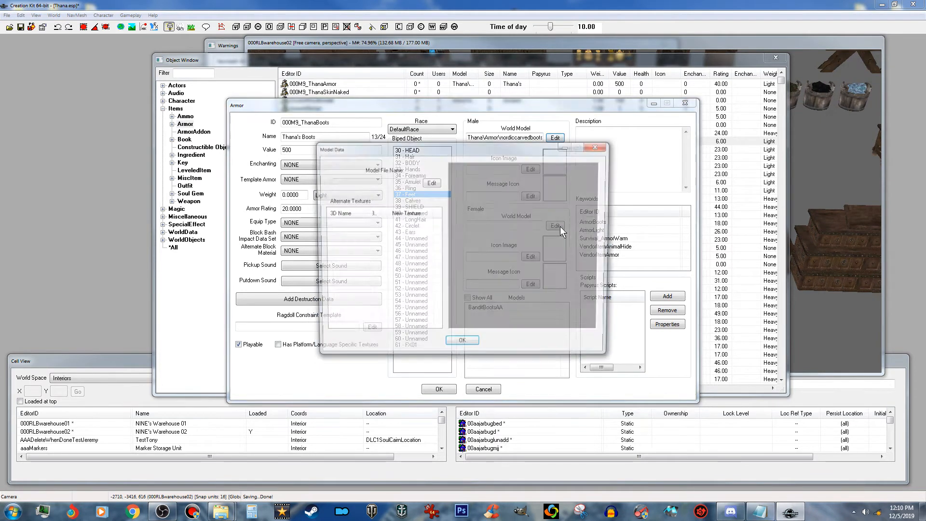
left_click(433, 184)
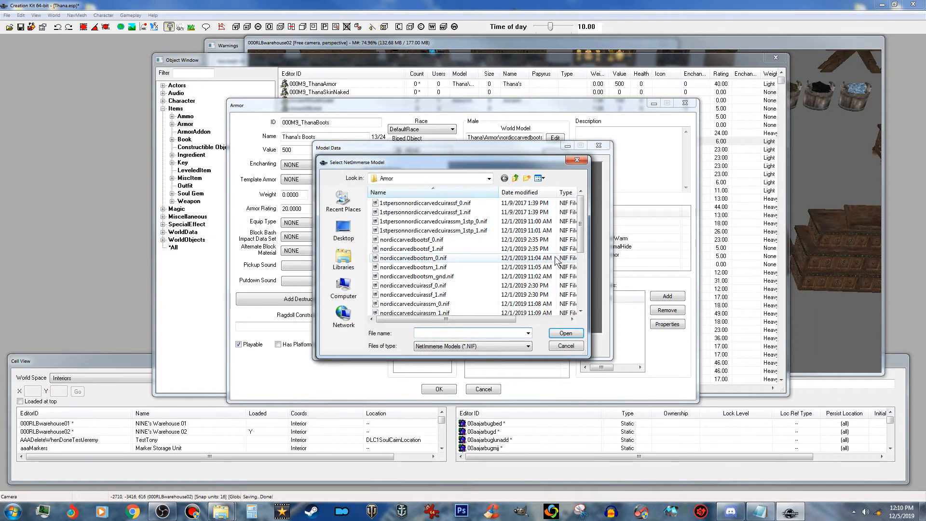
left_click(467, 276)
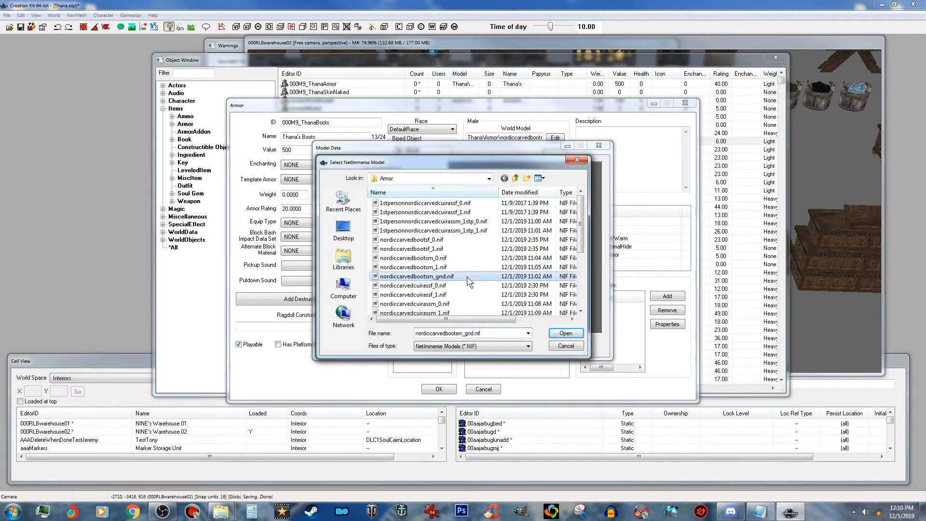
left_click(565, 333)
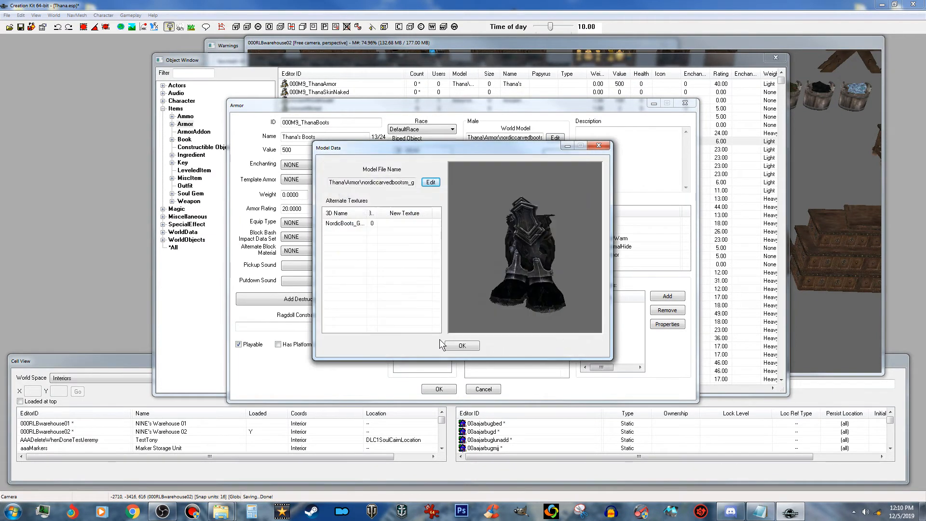
left_click(462, 345)
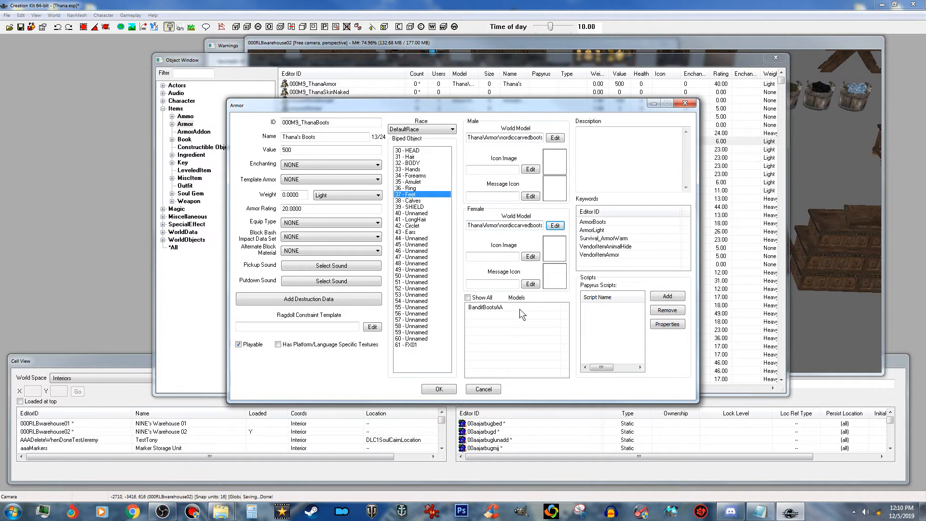
Remove the VendorItemAnimalHide keyword and, with all models shown, the BanditBootsAA armor addon from the boots.
left_click(627, 247)
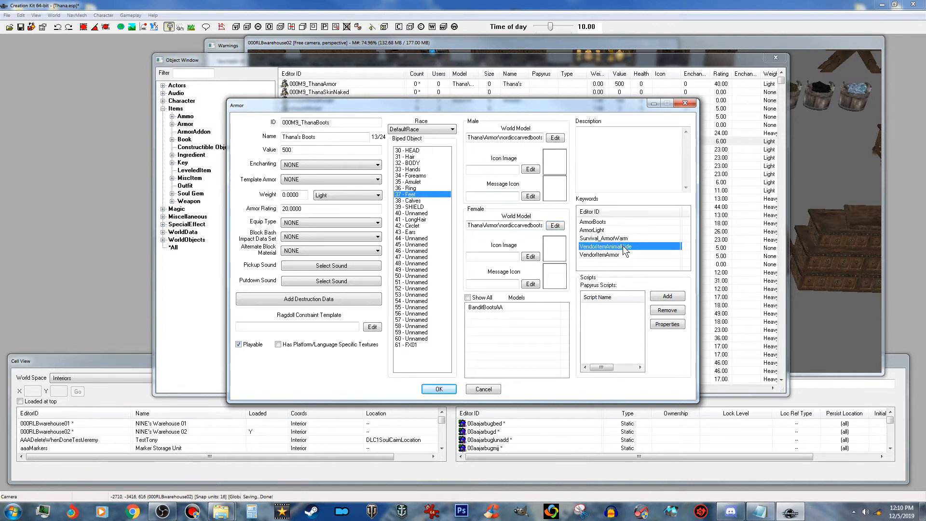
key("Delete")
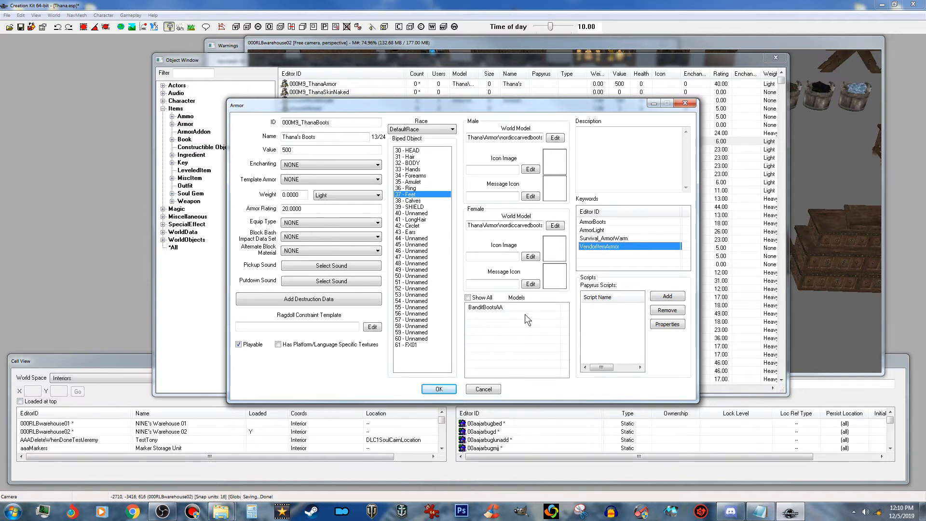
left_click(467, 298)
left_click(487, 307)
right_click(487, 308)
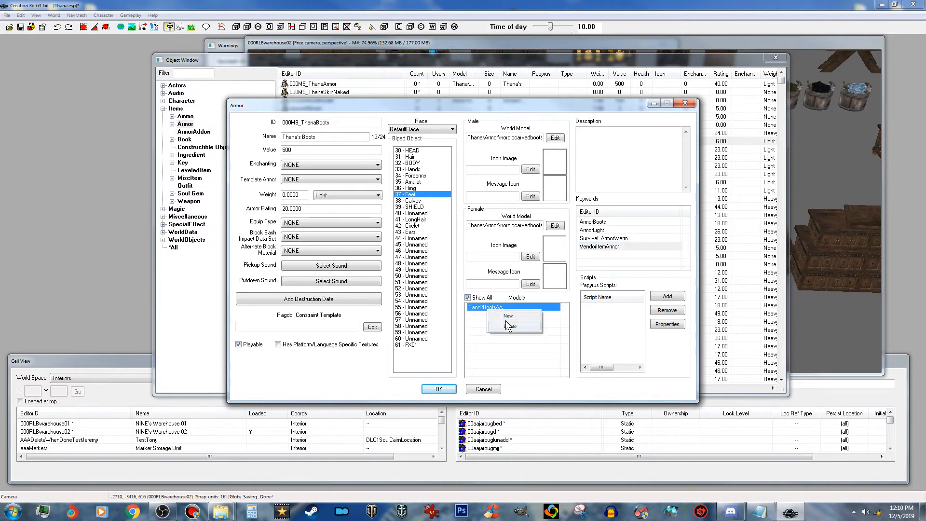
left_click(510, 326)
Add the 000M9_ThanaBootsAA armor addon to the boots and save the record as a new form.
right_click(526, 317)
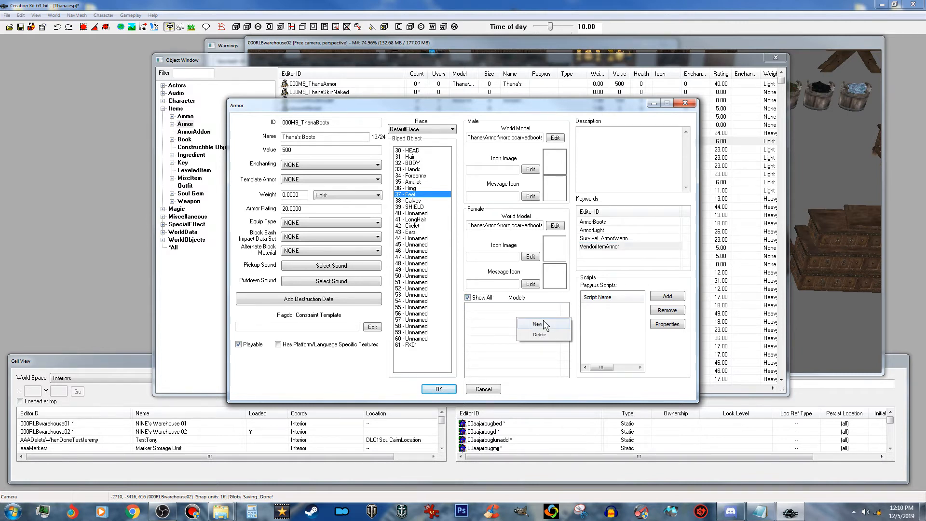
left_click(545, 323)
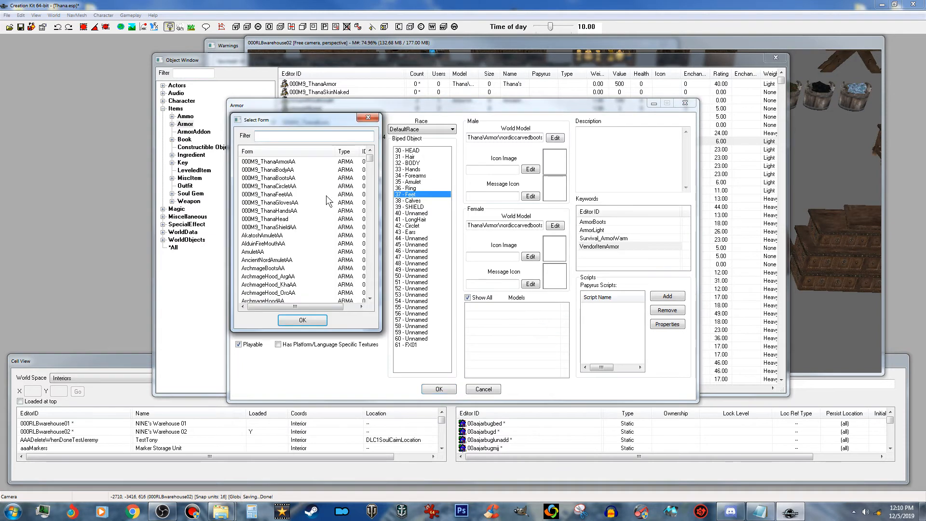
left_click(268, 178)
left_click(314, 320)
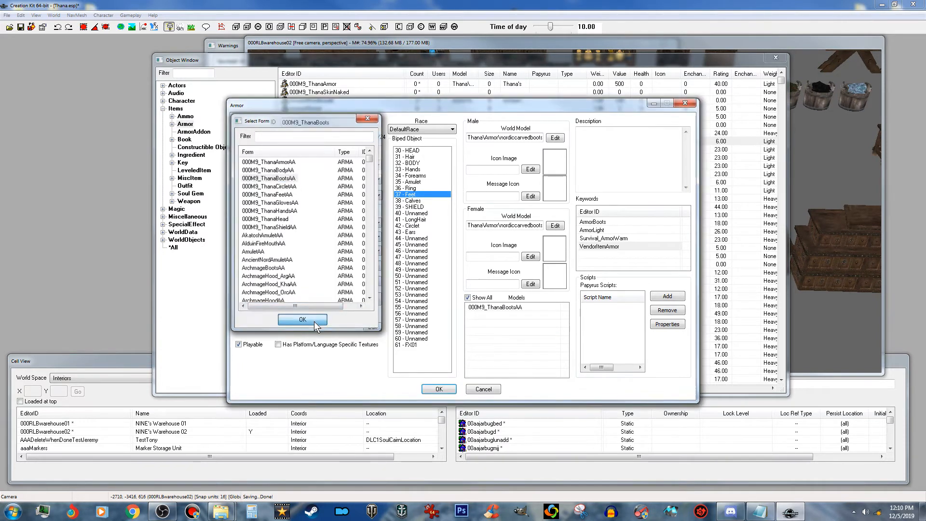
left_click(440, 390)
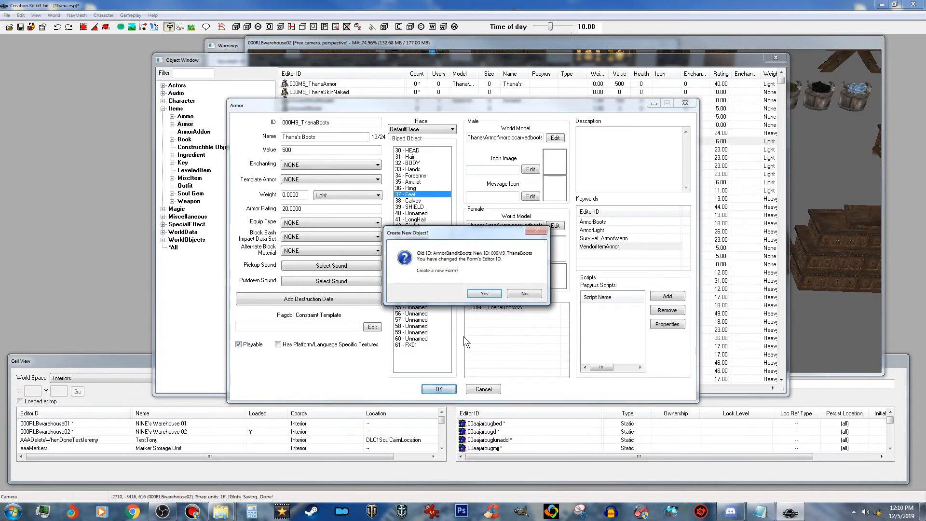
left_click(484, 294)
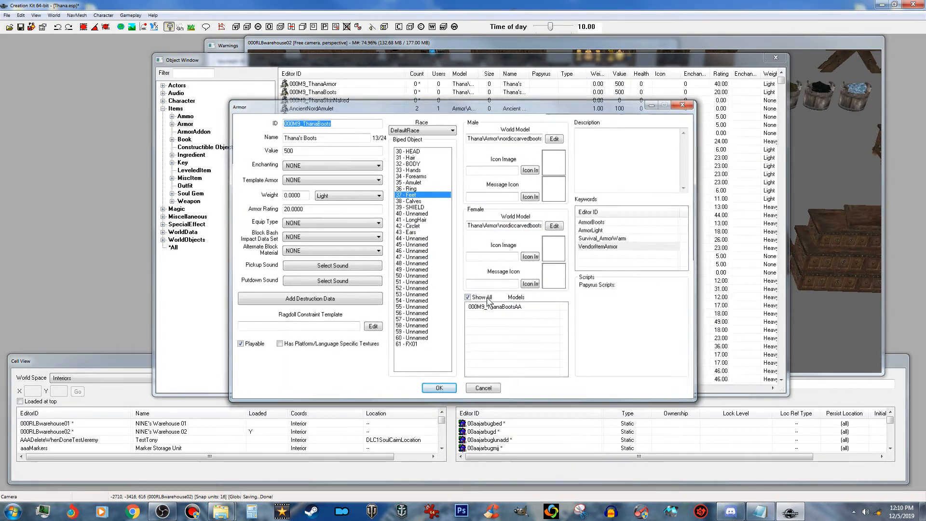
Complete the name of the 000M9_ThanaArmor record as "Thana's Armor" and save it.
double_click(334, 84)
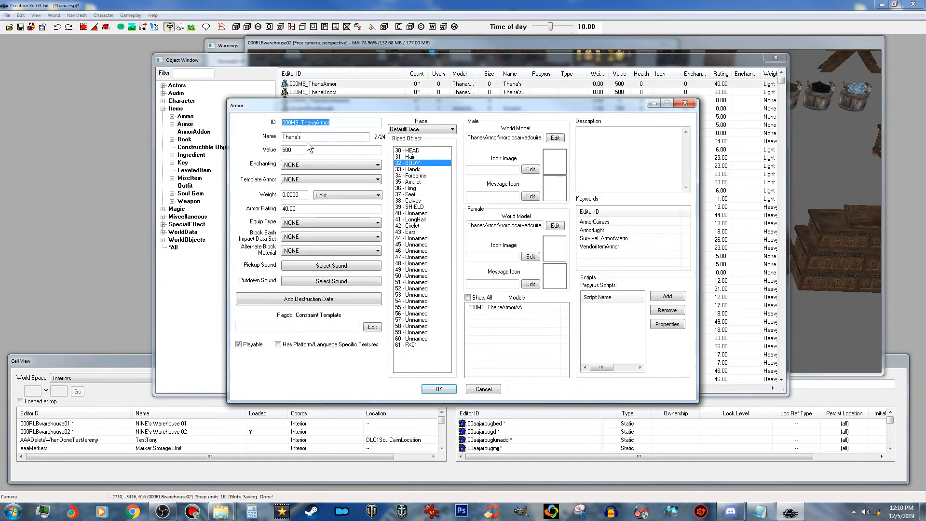
left_click(314, 137)
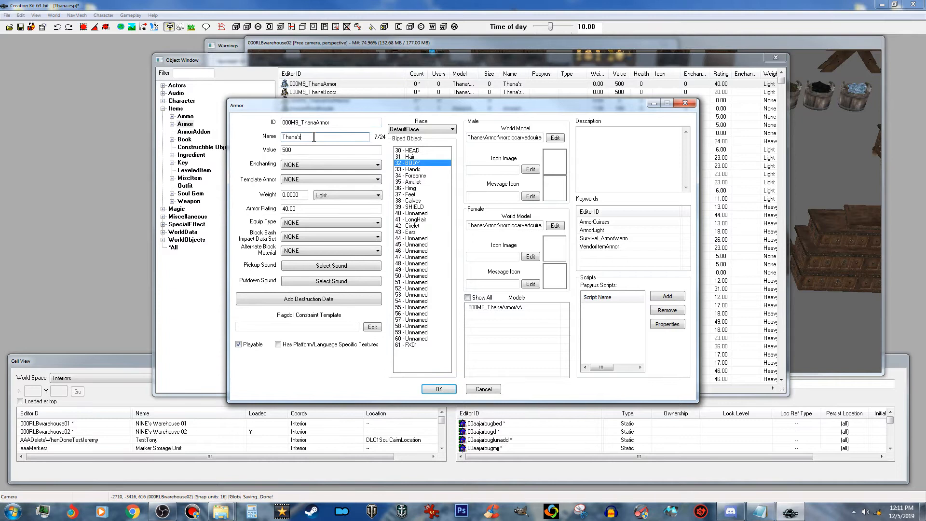
type("Armor")
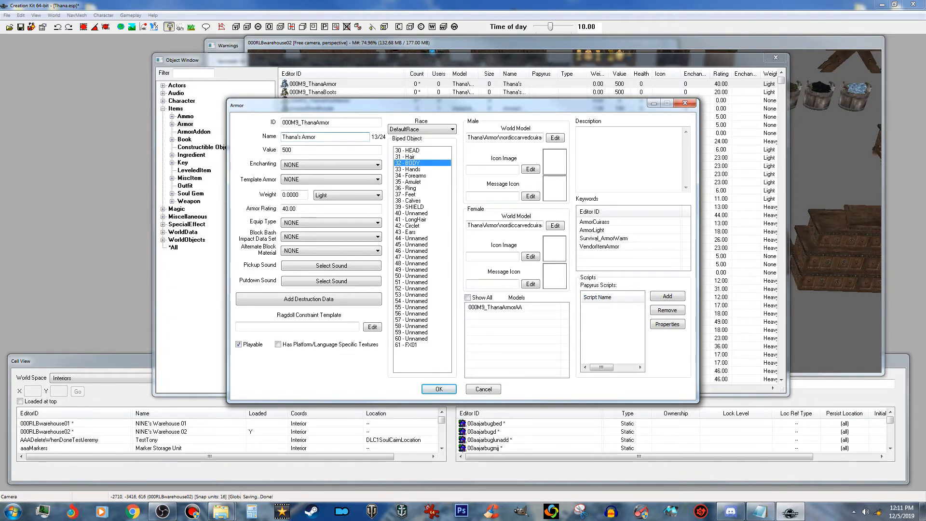
left_click(438, 389)
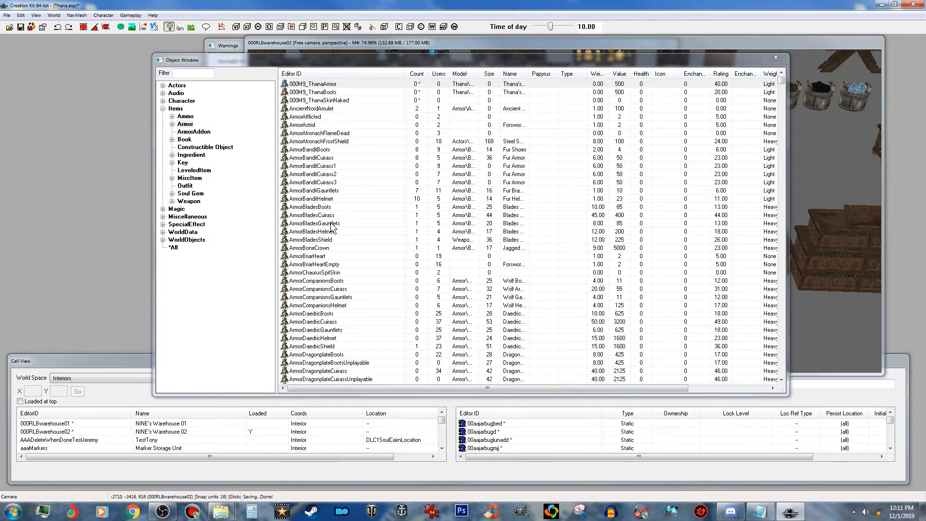
Open the ArmorBanditGauntlets record and change its ID to 000M9_ThanaGloves.
left_click(332, 192)
double_click(331, 192)
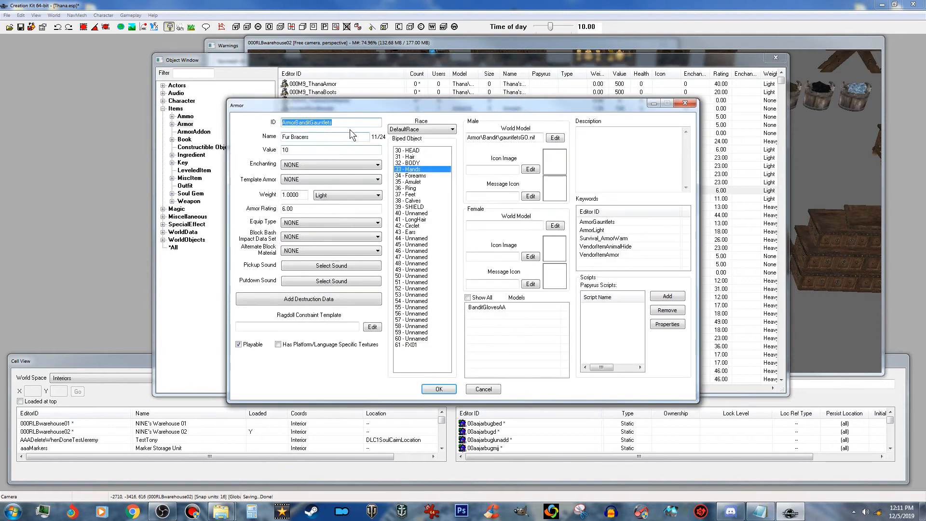
type("000")
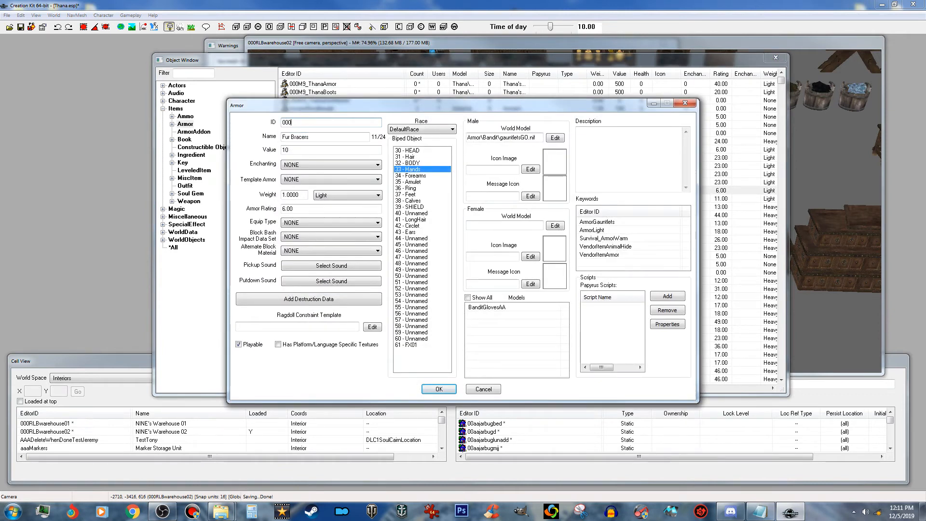
type("M9_ThanaGloves")
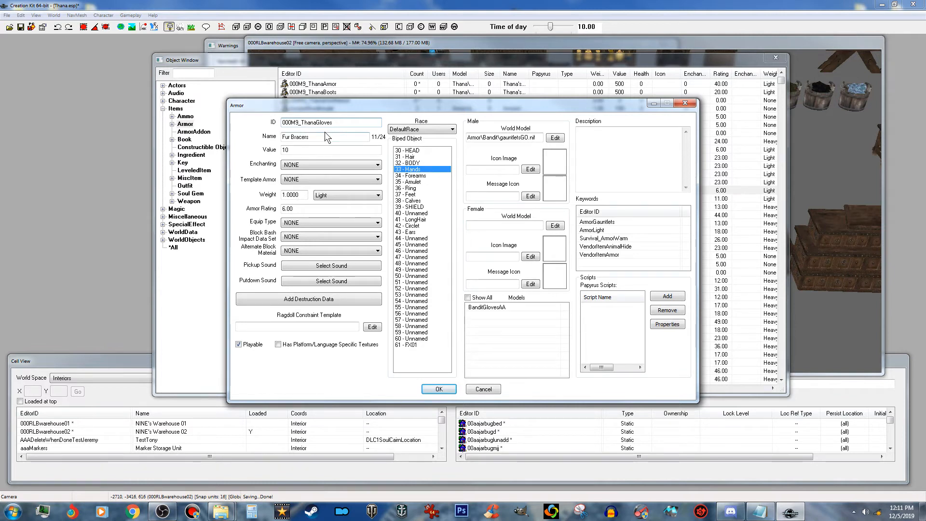
Name the gloves "Thana's Gloves" and set their value to 500.
left_click_drag(312, 137, 235, 139)
type("Thana")
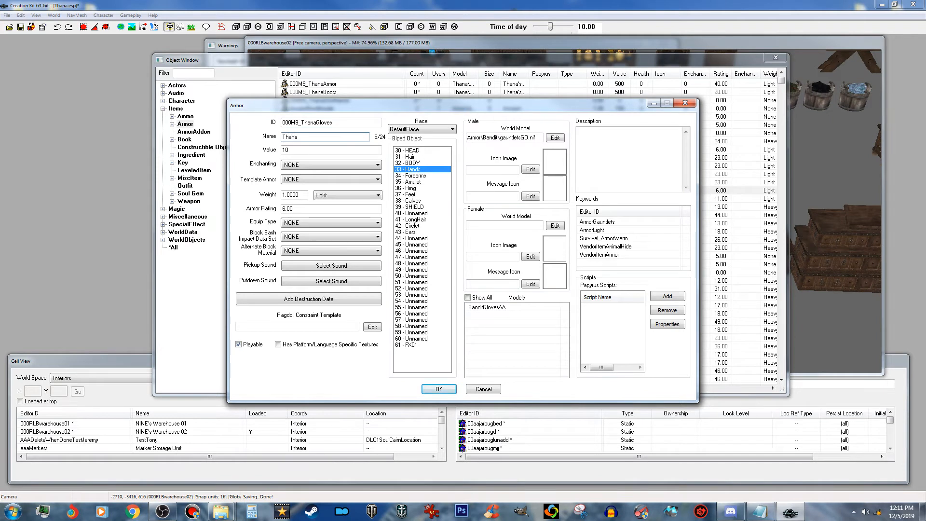
type("'s Gloves")
double_click(292, 152)
type("500")
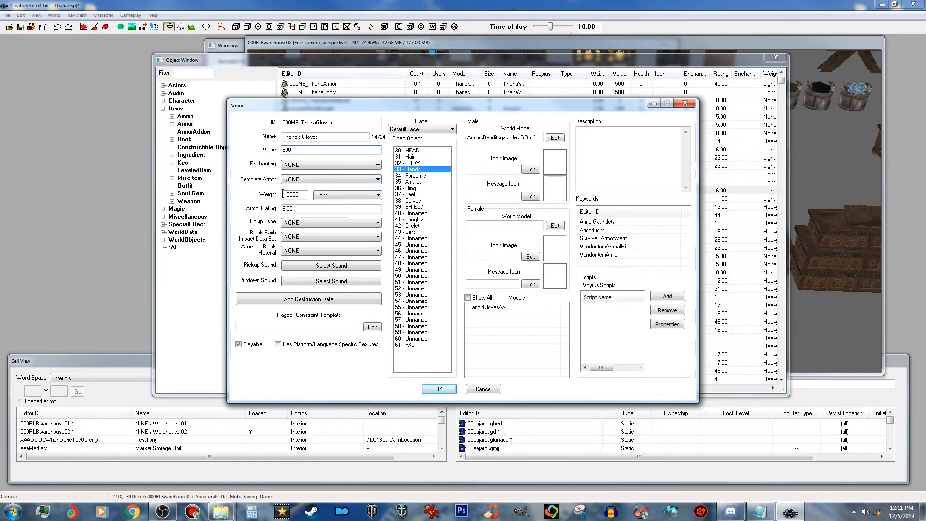
Set the gloves' weight to 0 and their armor rating to 20.
left_click_drag(286, 195, 267, 194)
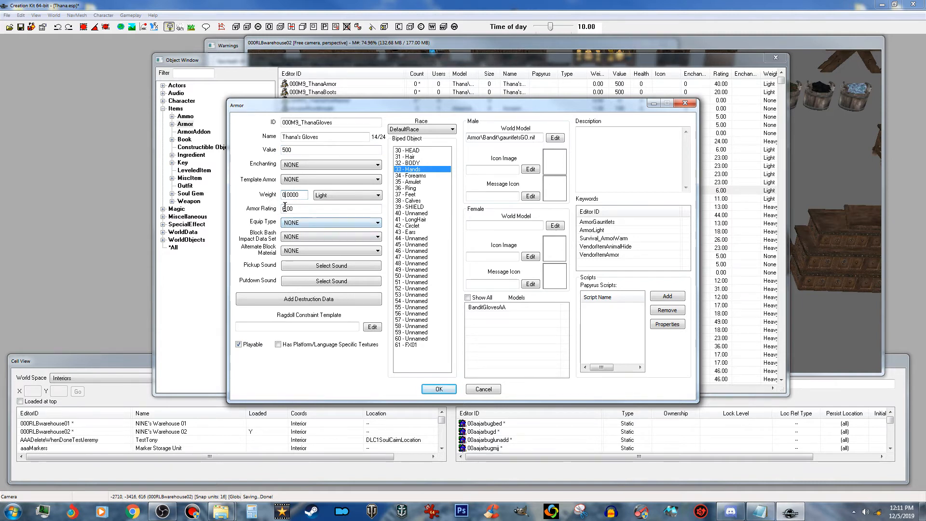
left_click_drag(284, 209, 274, 215)
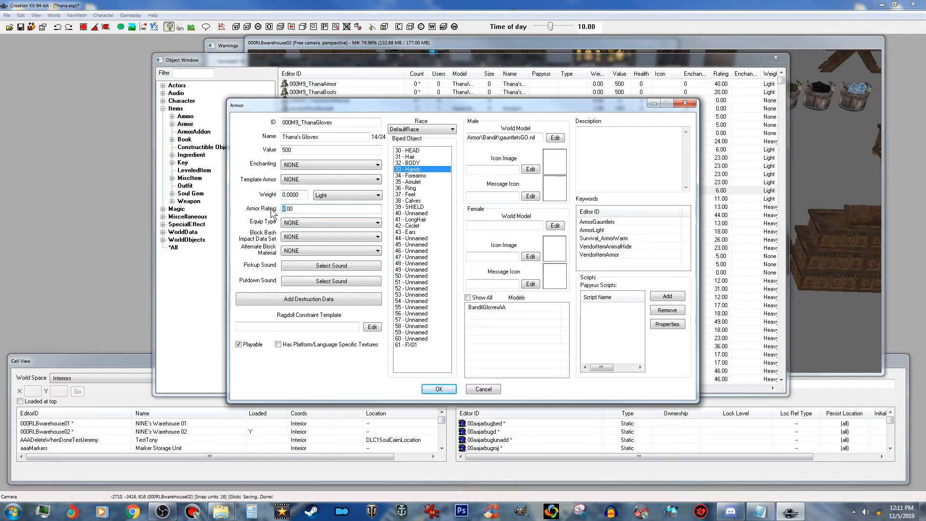
type("20")
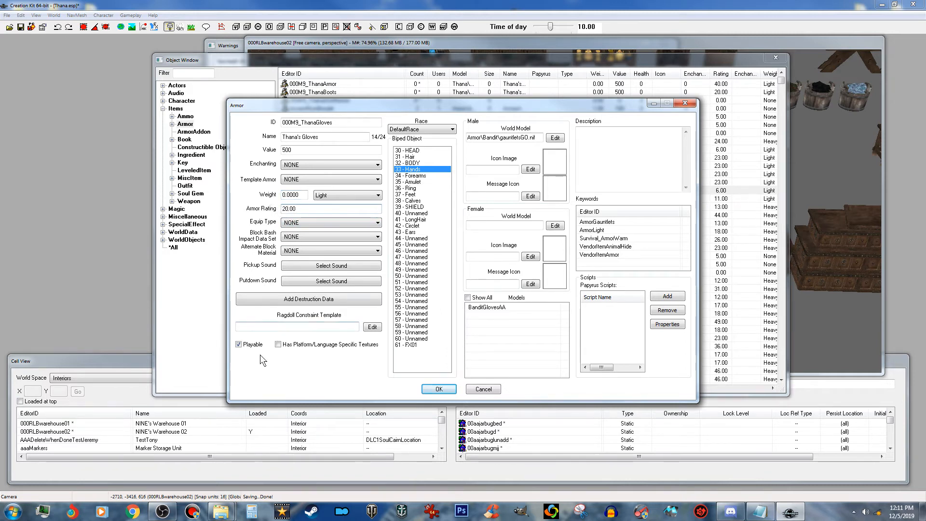
Set the gloves' male world model to nordiccarvedglovesm_gnd.nif from the Thana\Armor meshes folder.
left_click(560, 139)
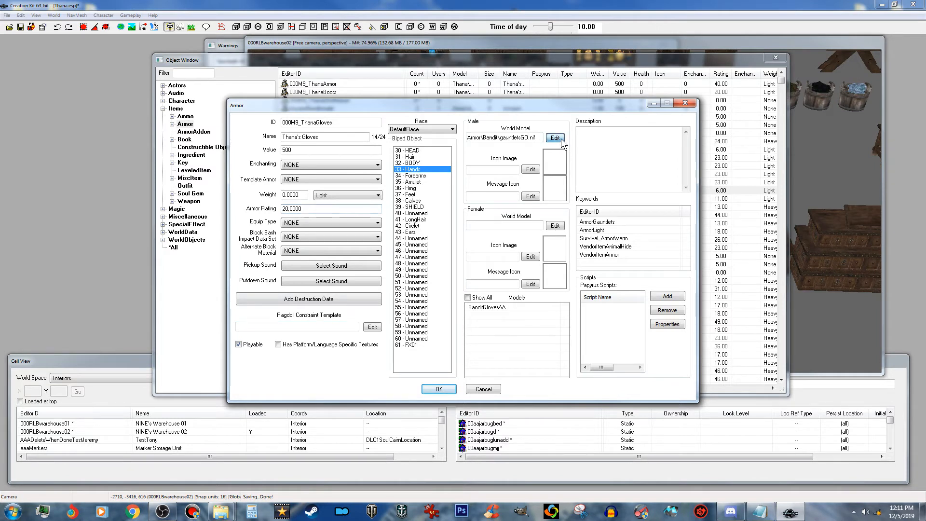
left_click(430, 182)
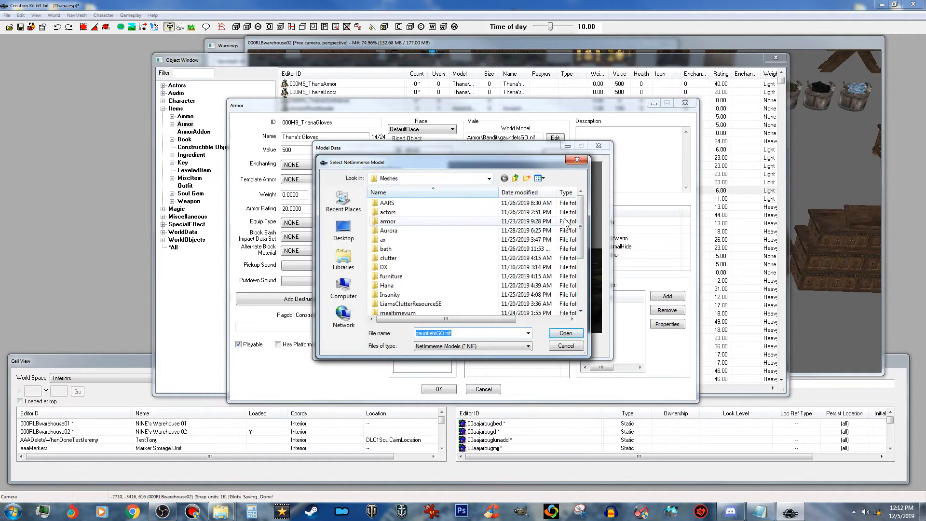
scroll(581, 230, "down", 4)
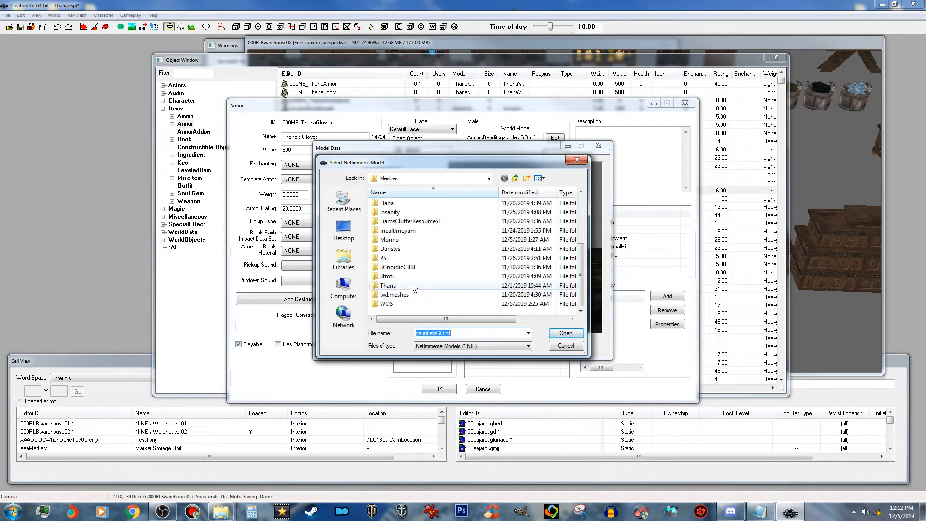
double_click(414, 285)
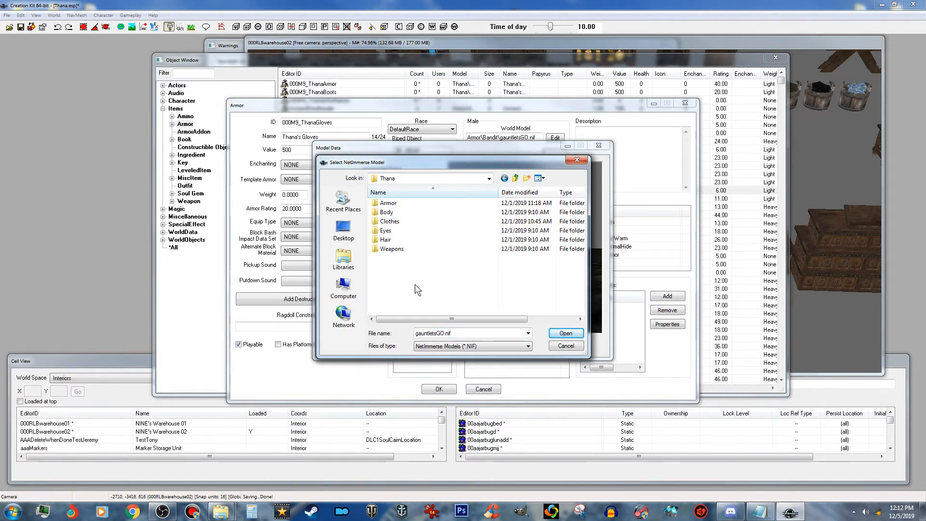
double_click(413, 203)
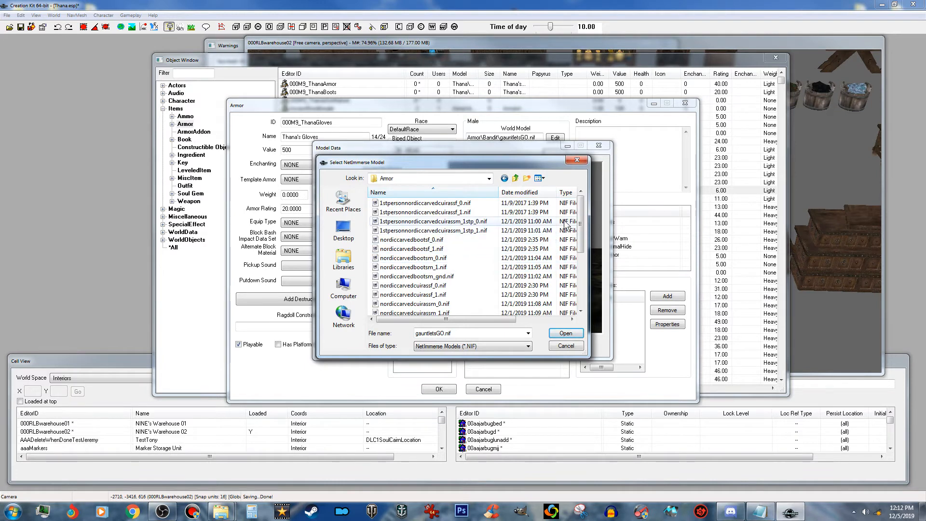
left_click_drag(582, 220, 582, 272)
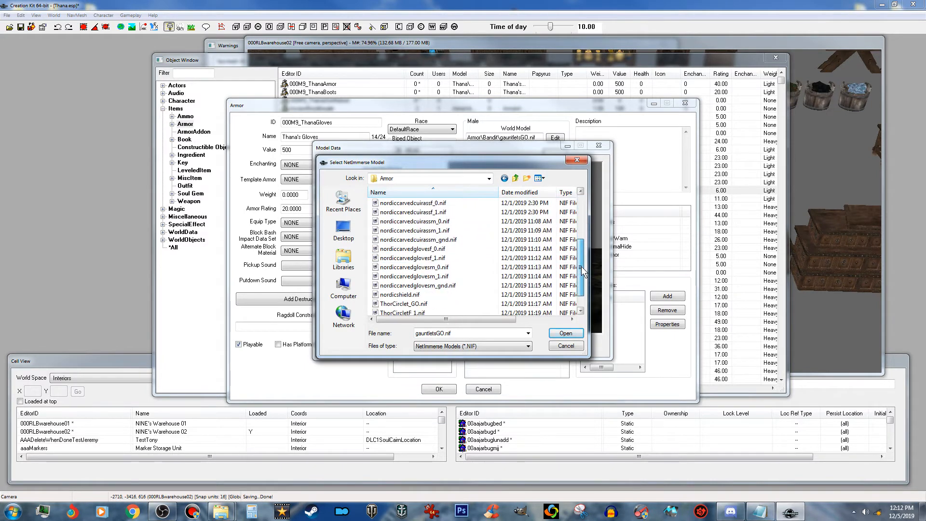
left_click(443, 286)
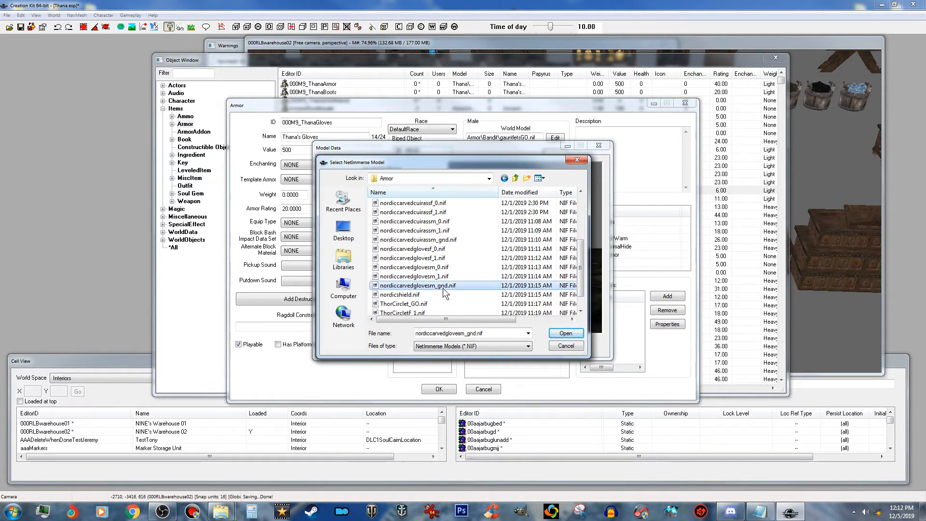
left_click(565, 333)
left_click(471, 346)
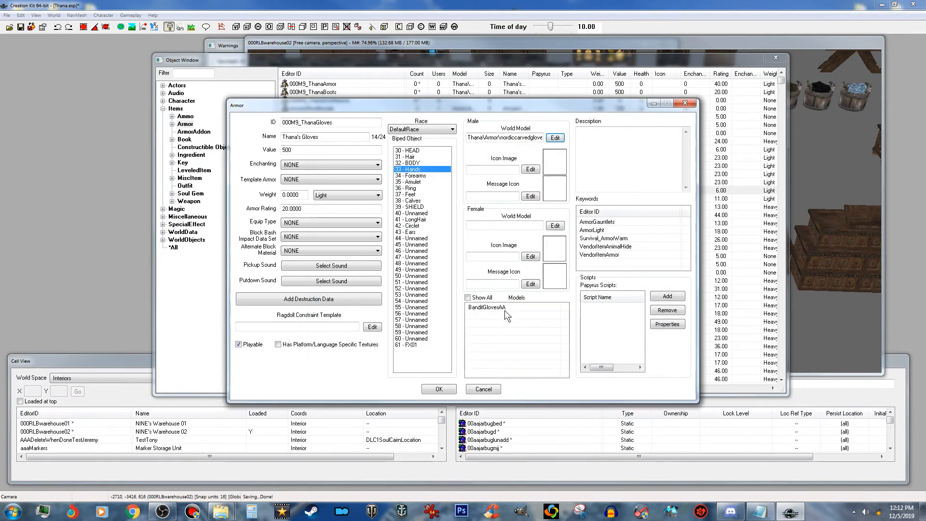
Assign nordiccarvedglovesm_gnd.nif from the same Armor folder as the gloves' female world model.
left_click(555, 226)
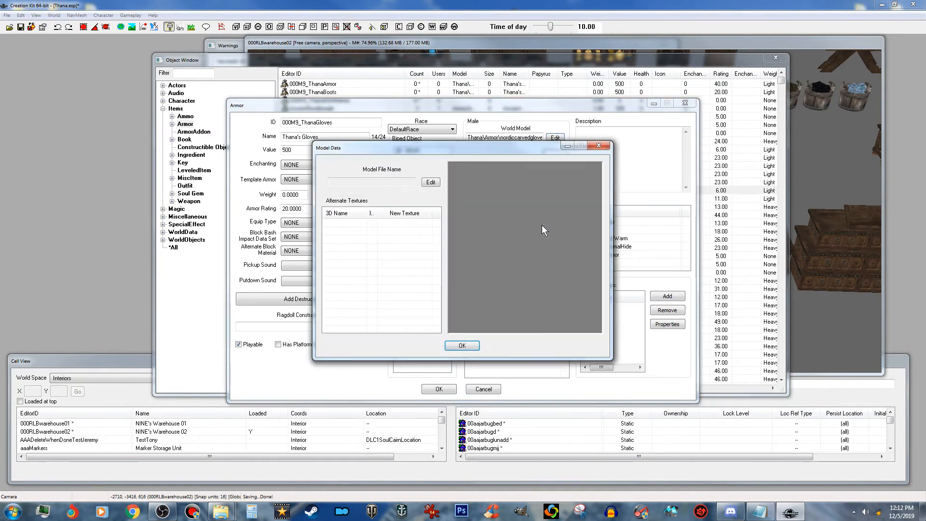
left_click(431, 183)
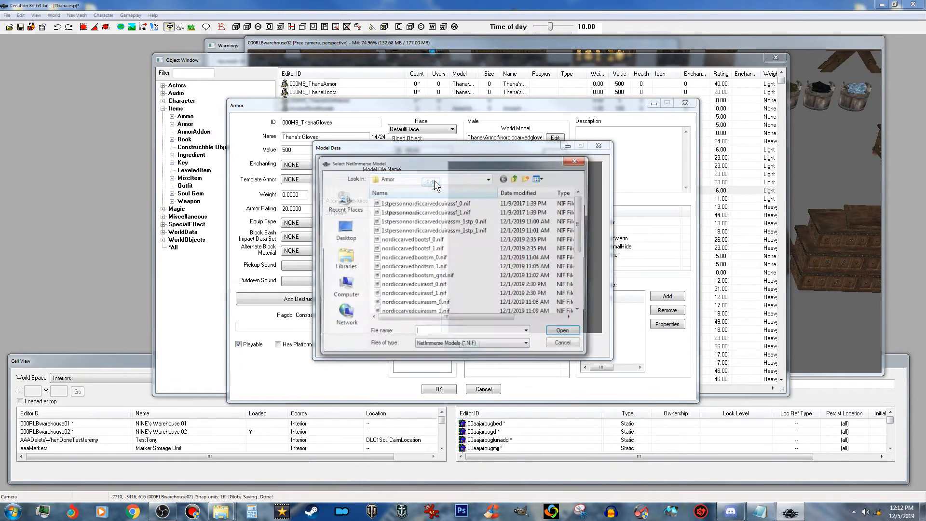
left_click_drag(584, 225, 584, 278)
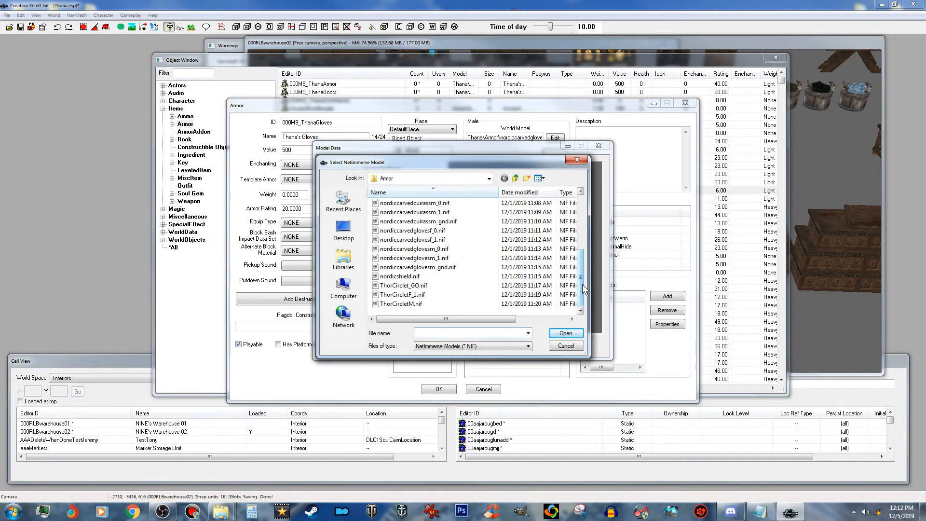
left_click(459, 266)
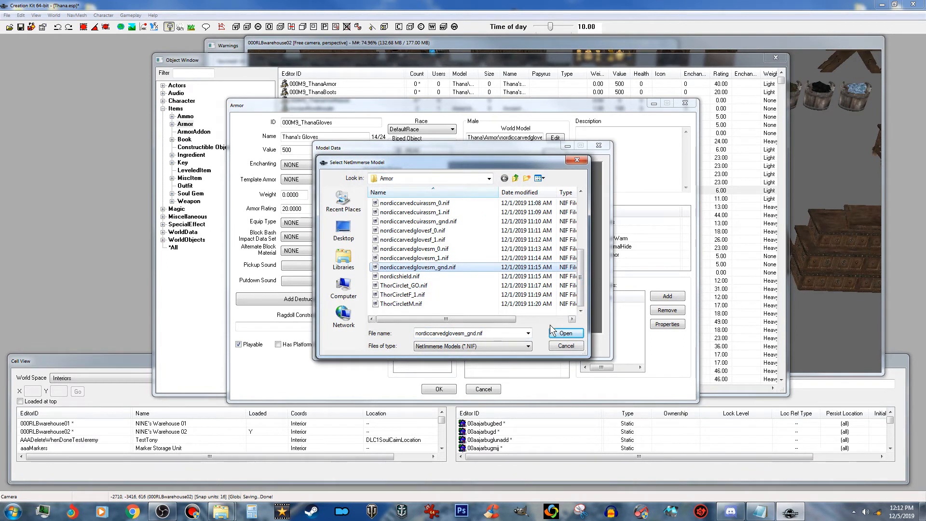
left_click(564, 331)
left_click_drag(529, 218, 535, 273)
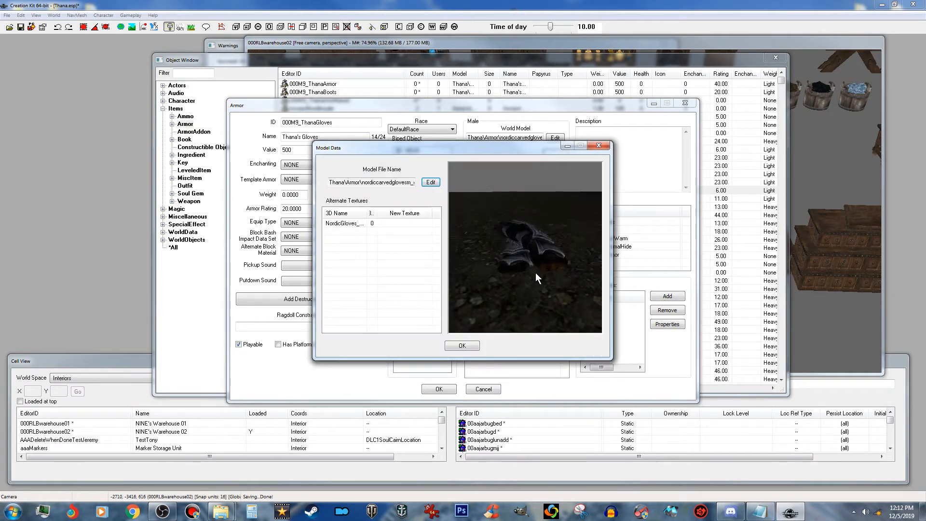
left_click(462, 346)
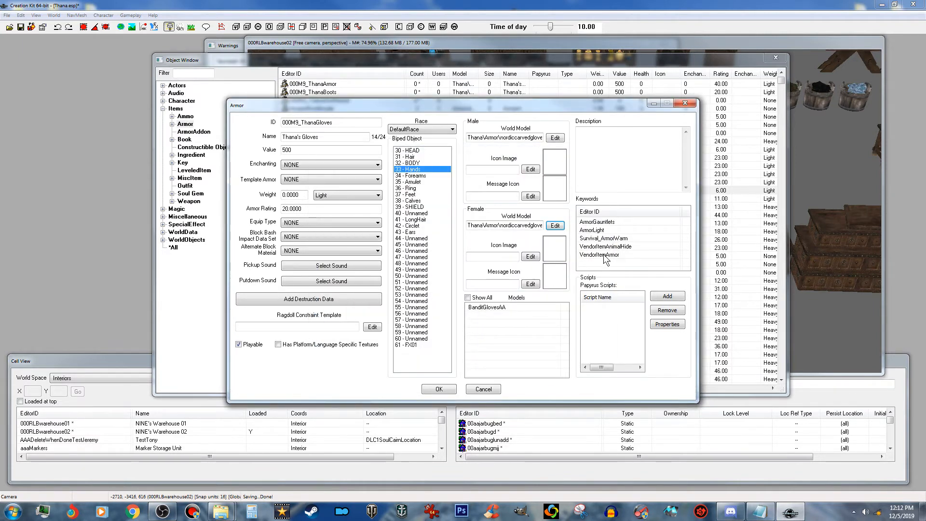
Remove the VendorItemAnimalHide keyword and the BanditGlovesAA armor addon from the gloves record.
left_click(626, 245)
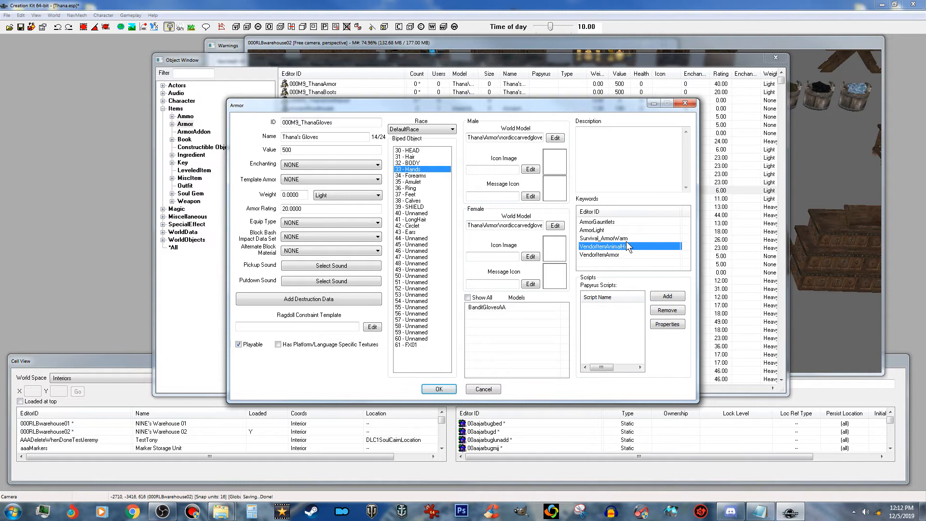
key("Delete")
left_click(499, 311)
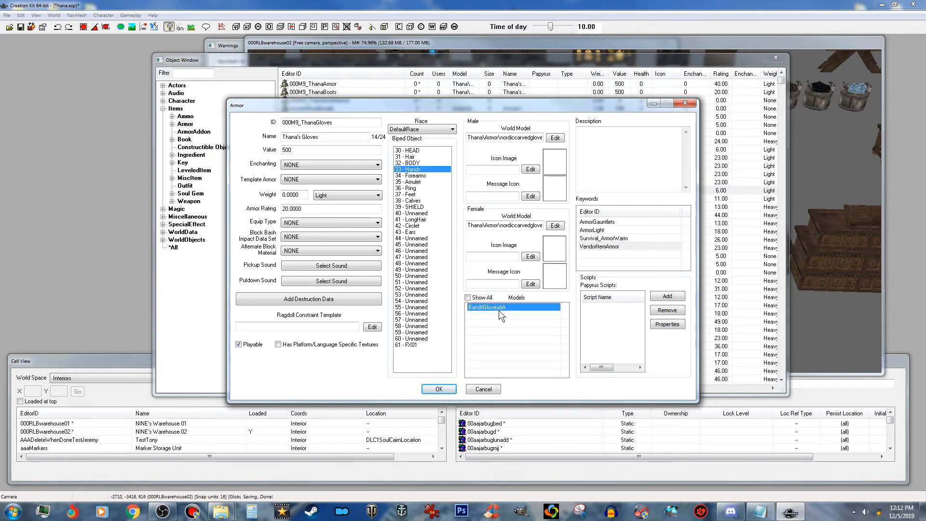
key("Delete")
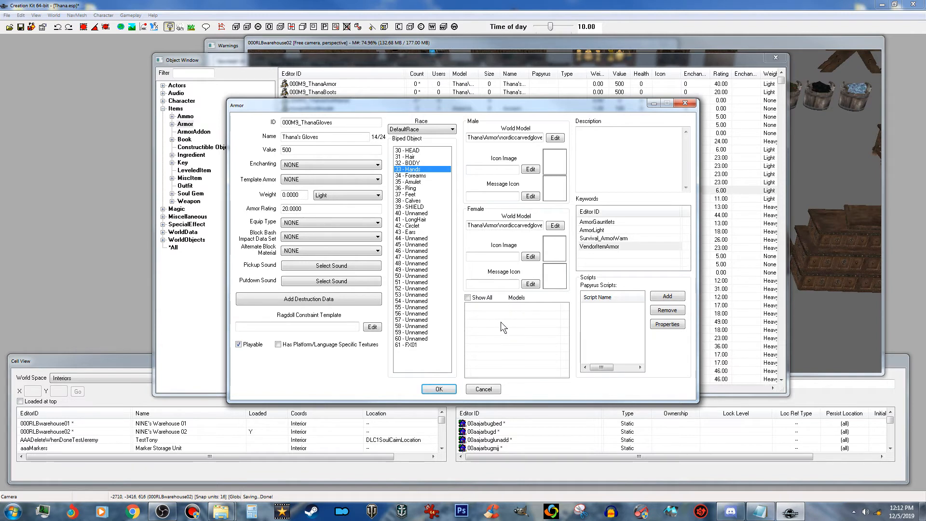
Add the 000M9_ThanaGlovesAA armor addon to the gloves and save the record as a new form.
right_click(501, 322)
left_click(526, 326)
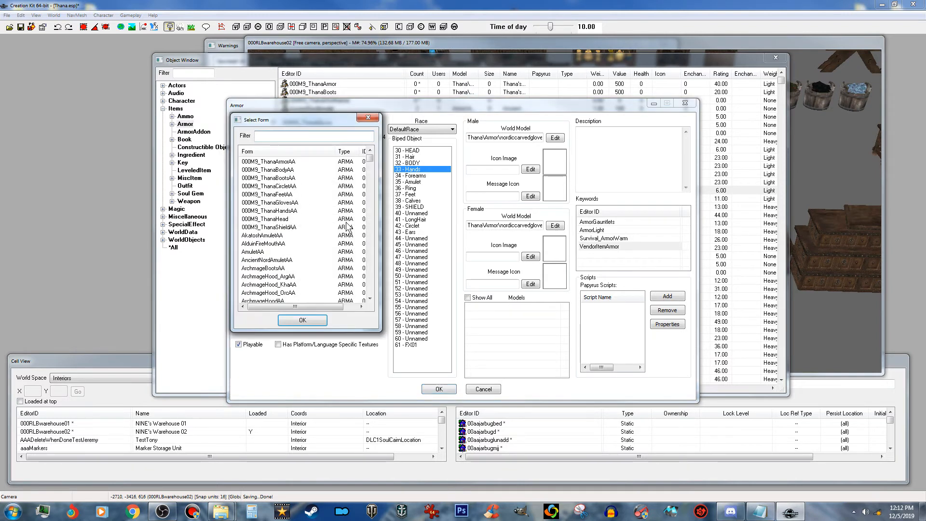
left_click(291, 203)
left_click(306, 320)
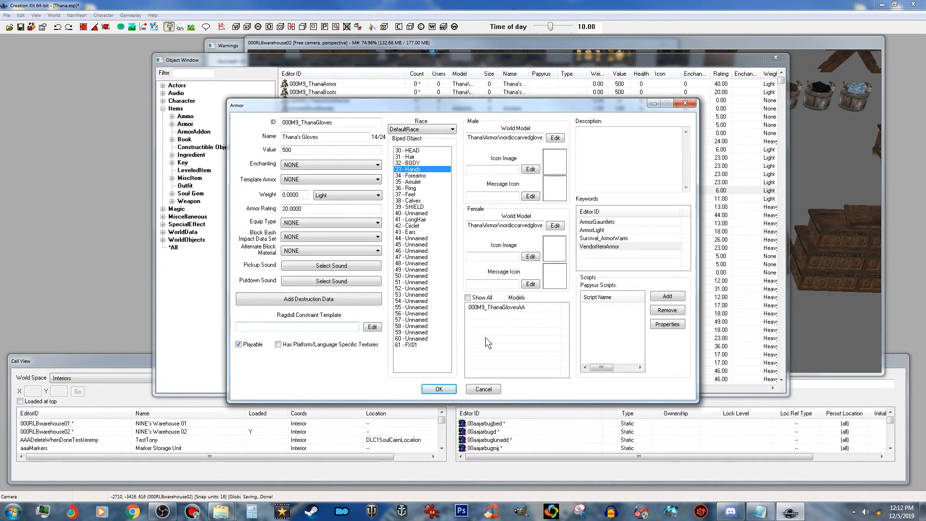
left_click(442, 389)
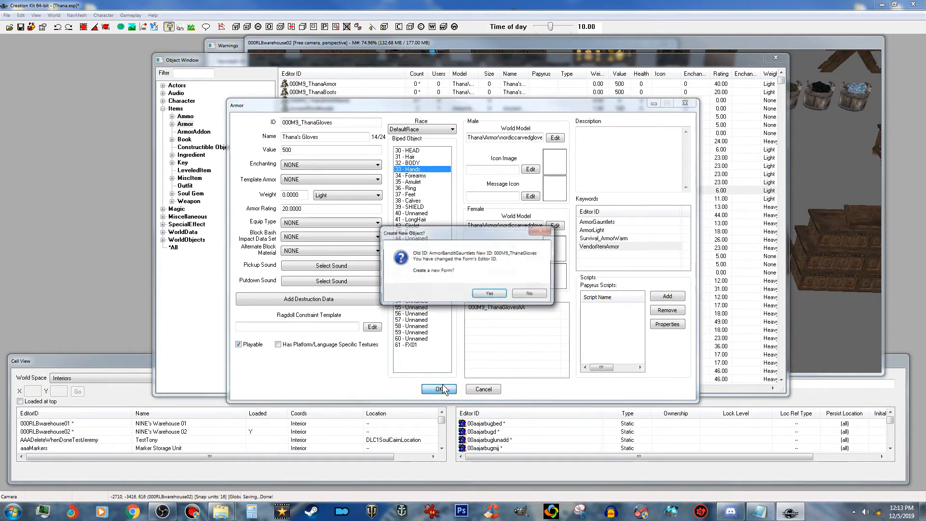
left_click(490, 293)
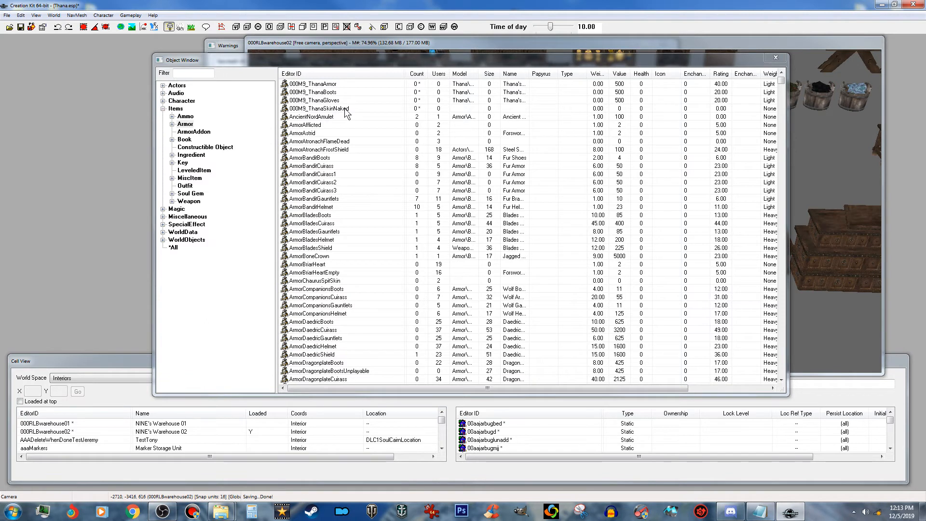
double_click(324, 207)
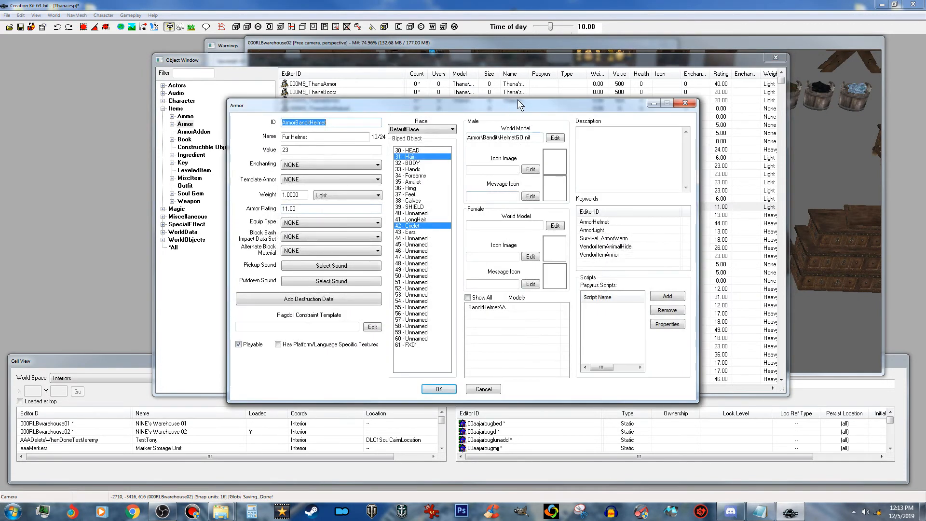
left_click_drag(534, 106, 468, 142)
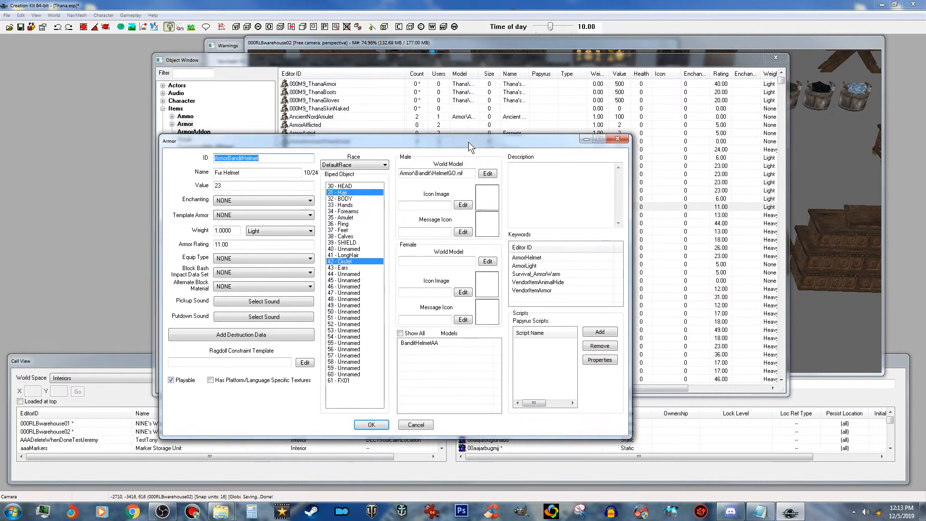
left_click(586, 138)
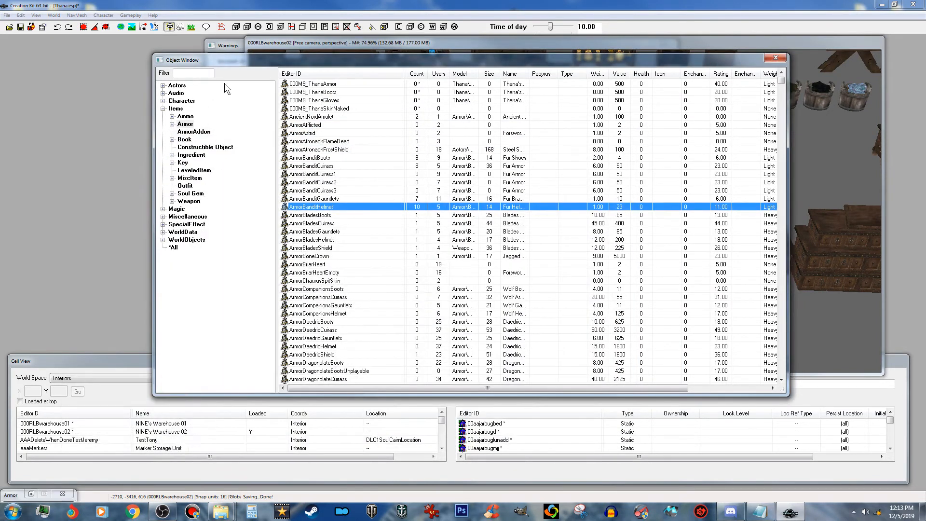
Filter the object list by "circlet", open the ClothesCirclet01 record and close the leftover bandit helmet record.
left_click(201, 73)
type("circlet")
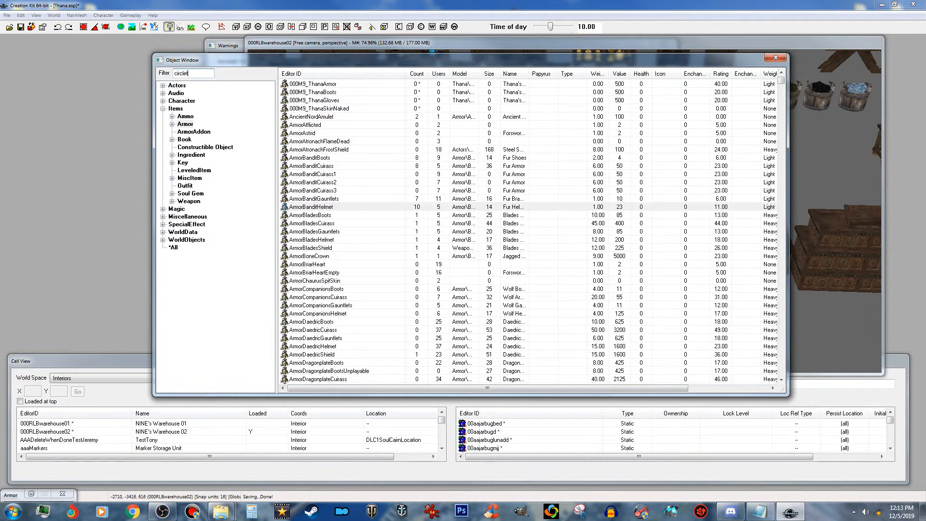
double_click(313, 84)
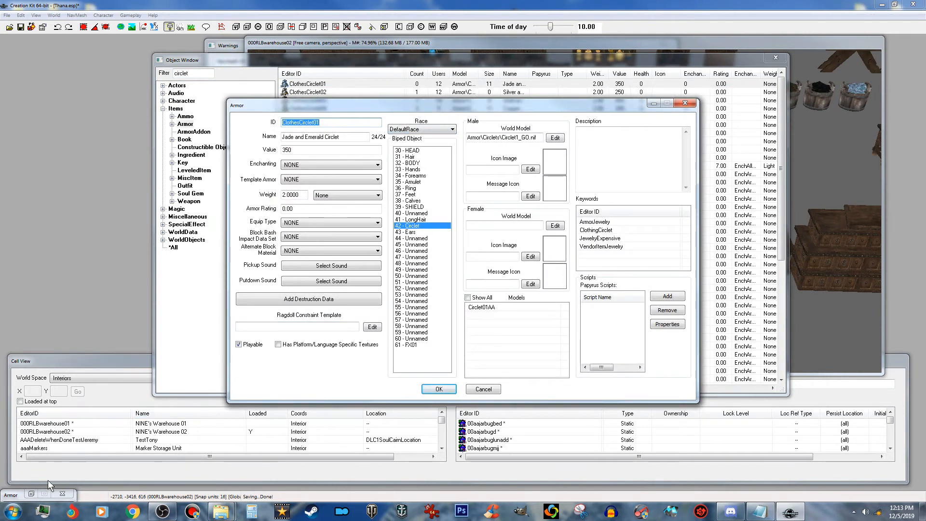
left_click(67, 496)
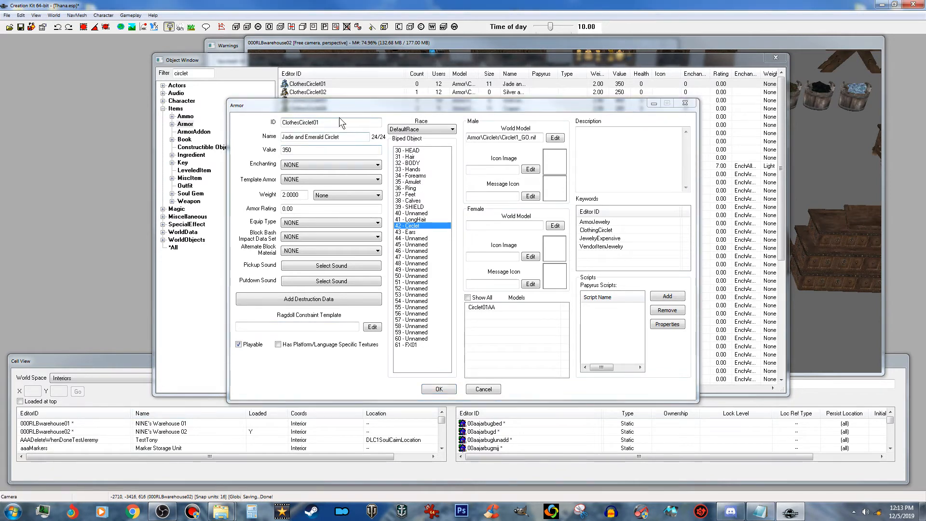
Change the circlet record's ID to 000M9_ThanaCirclet.
left_click(320, 123)
double_click(319, 123)
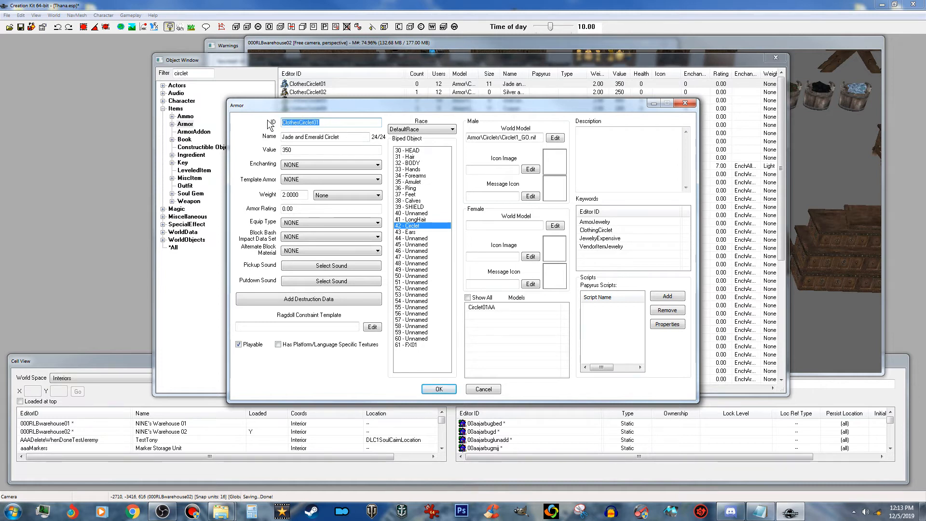
type("0")
type("00MS")
type("_T")
type("hanaCircle")
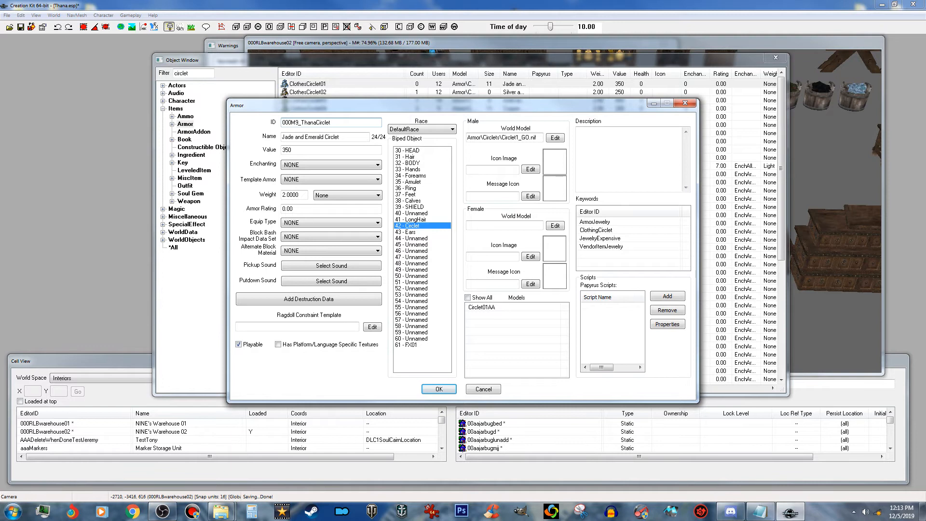
Name the circlet "Thana's Circlet" and set its value to 500.
key("Tab")
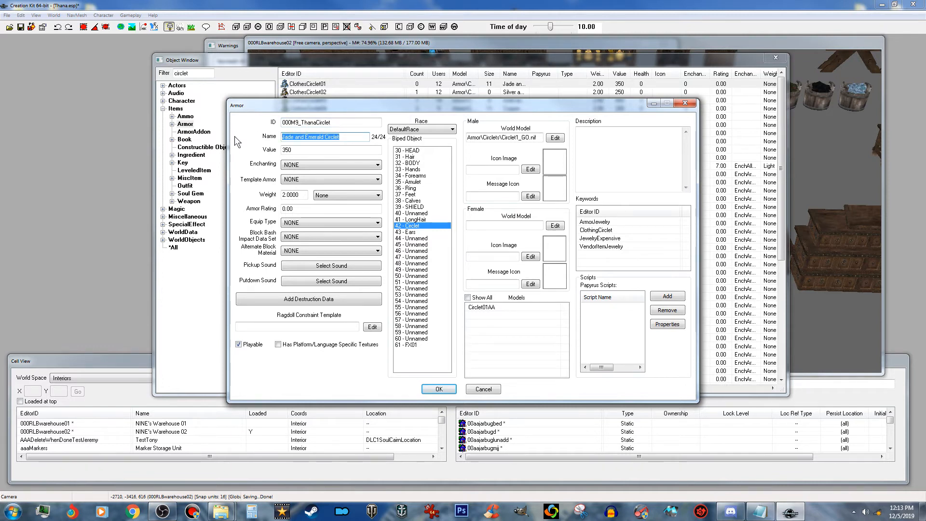
type("Thana's Circ")
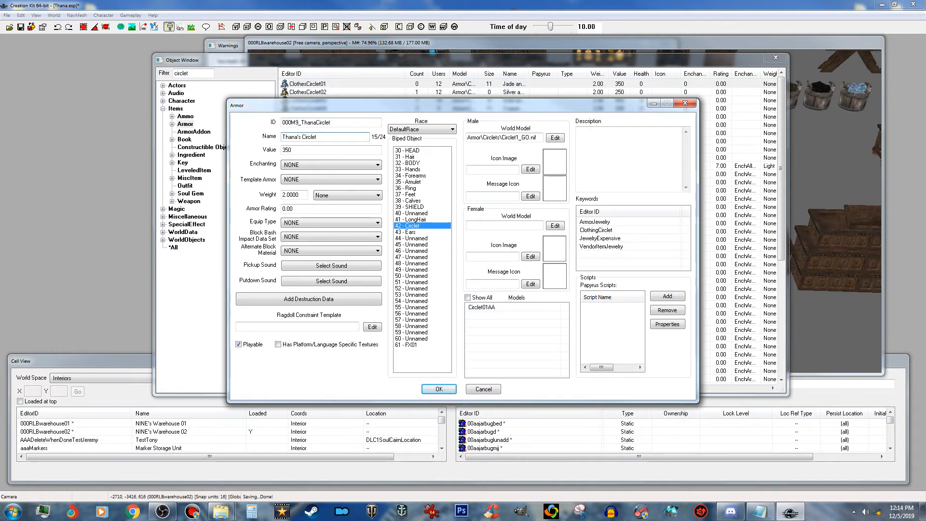
double_click(284, 150)
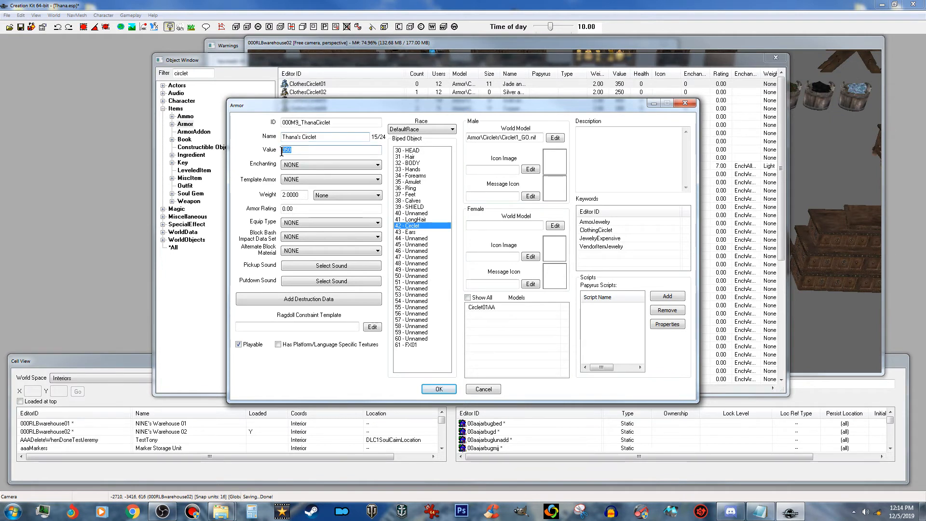
type("5")
Make the circlet Light armor with a weight of 0 and an armor rating of 40.
left_click(337, 195)
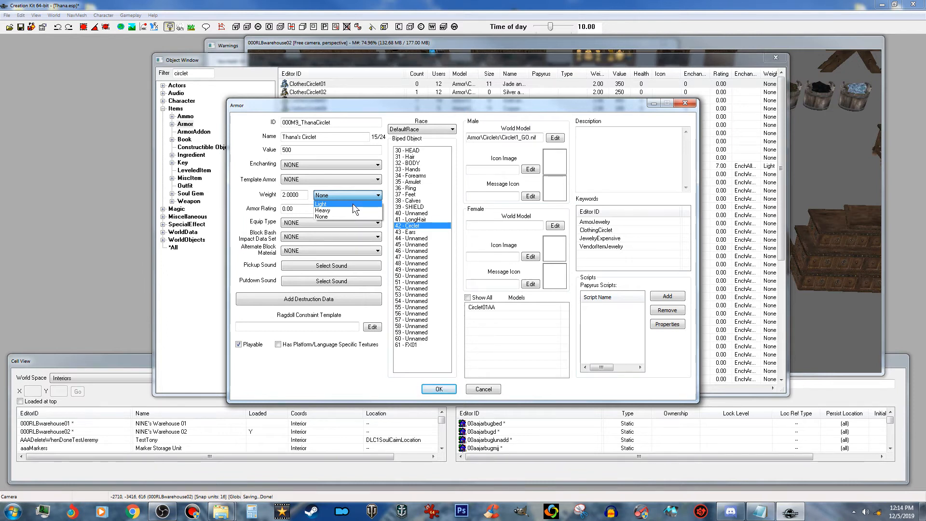
left_click(352, 204)
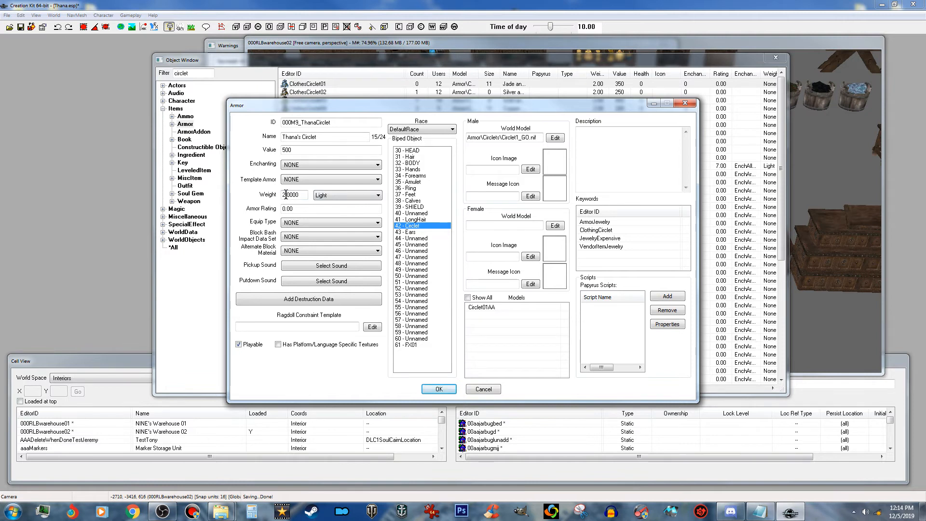
left_click_drag(287, 195, 284, 195)
type("0")
left_click_drag(286, 209, 262, 213)
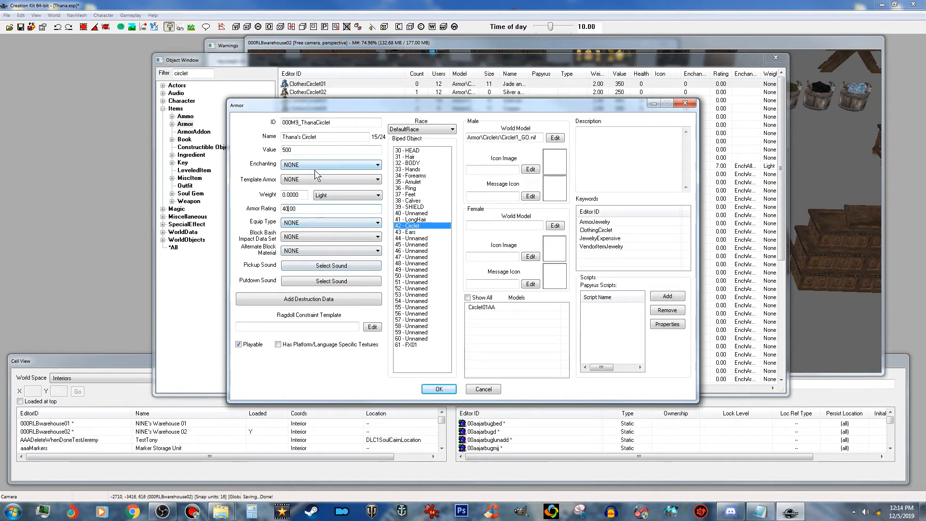
Set the circlet's male world model to ThorCirclet_GO.nif from the Thana\Armor meshes folder.
left_click(555, 137)
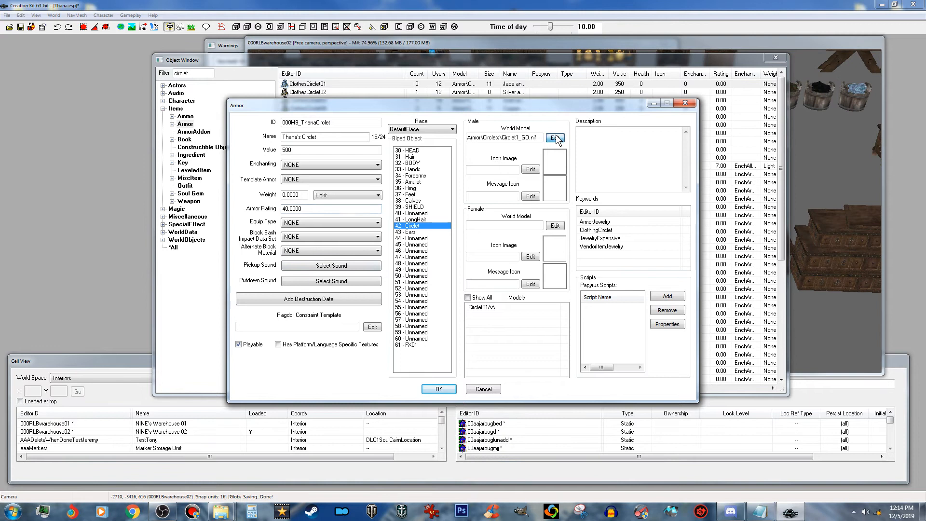
left_click(431, 182)
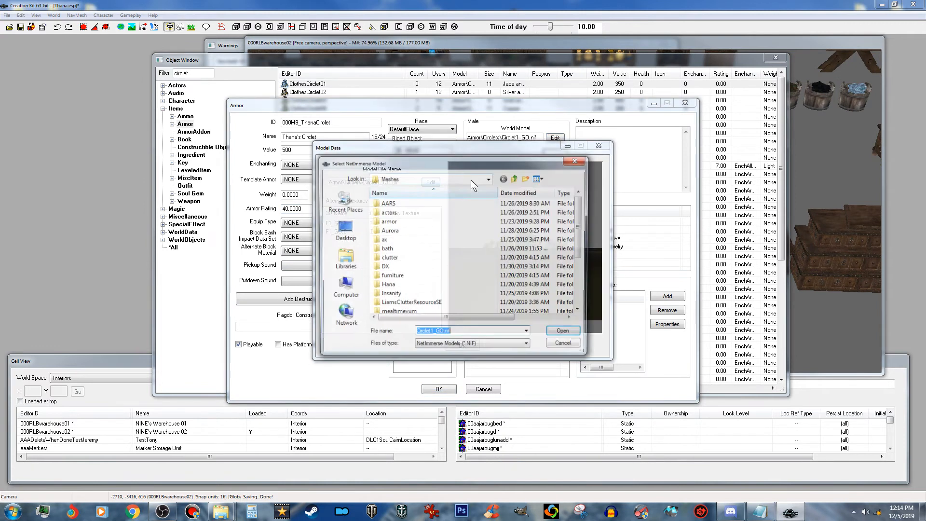
left_click_drag(584, 209, 584, 256)
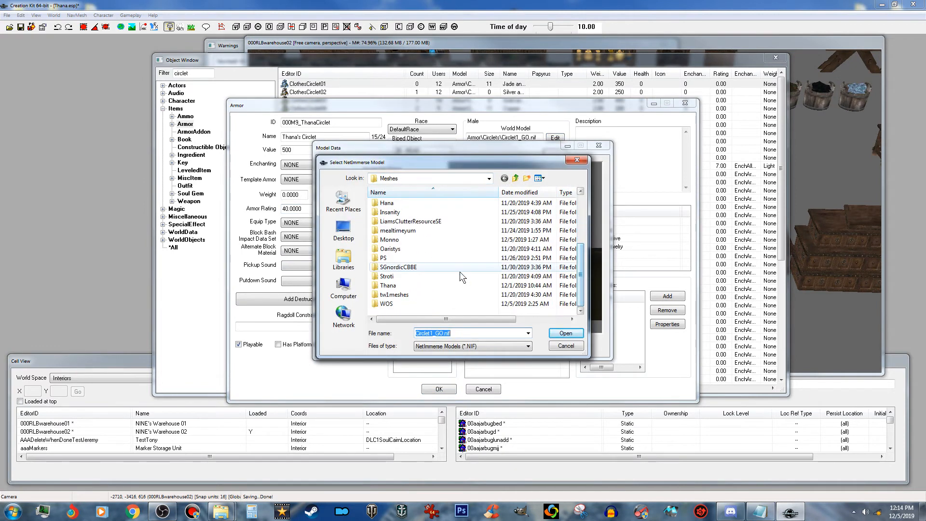
double_click(388, 285)
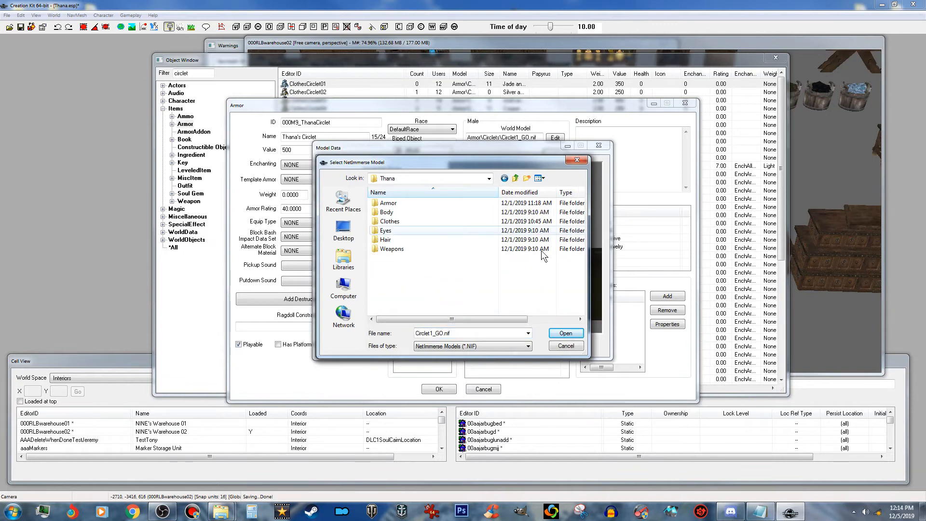
double_click(437, 204)
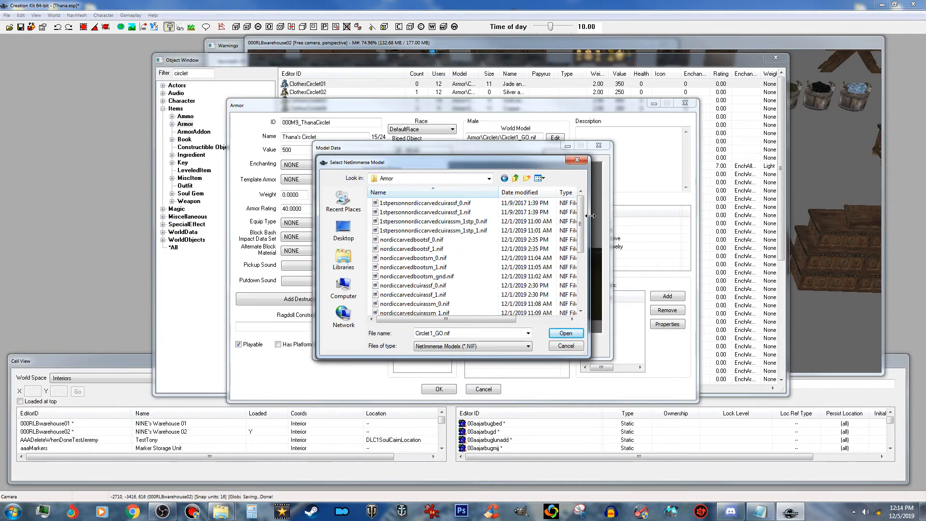
left_click_drag(580, 241, 580, 306)
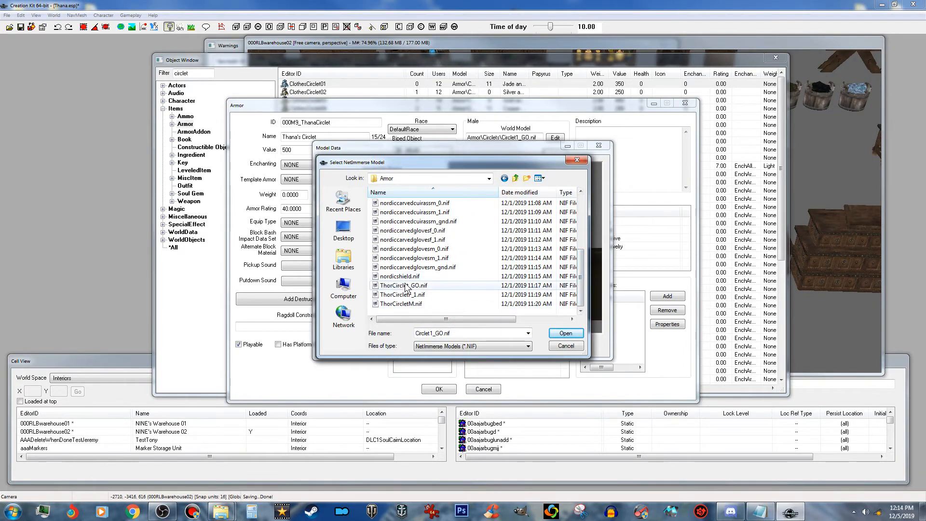
left_click(404, 286)
left_click(563, 336)
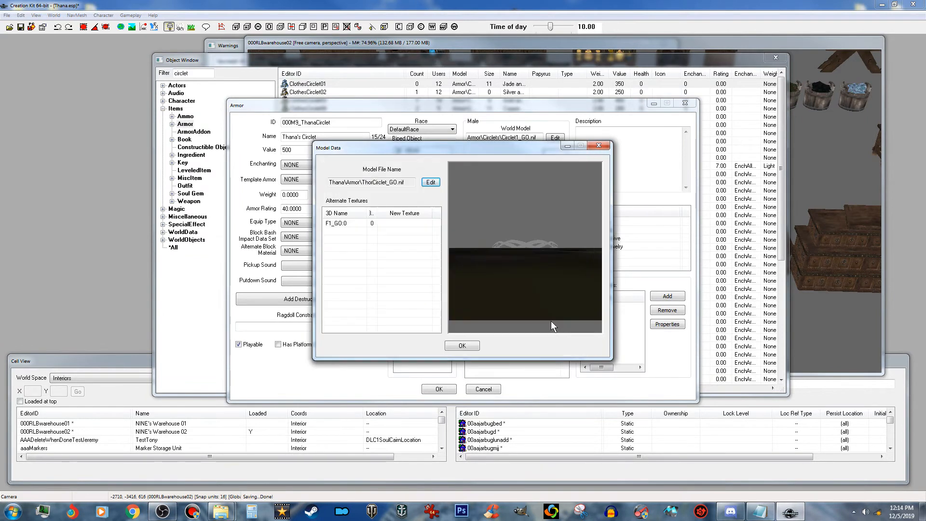
left_click(475, 344)
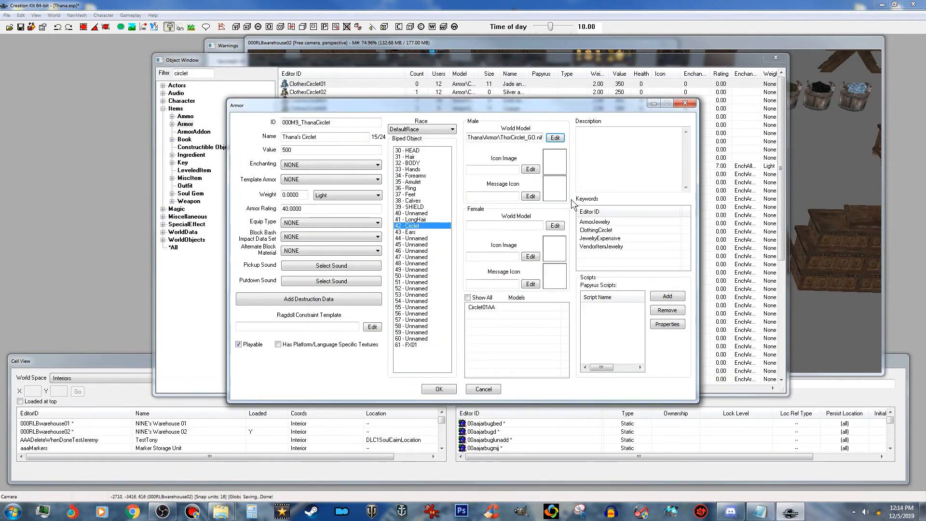
Set the circlet's female world model to ThorCirclet_GO.nif as well.
left_click(555, 226)
left_click(429, 184)
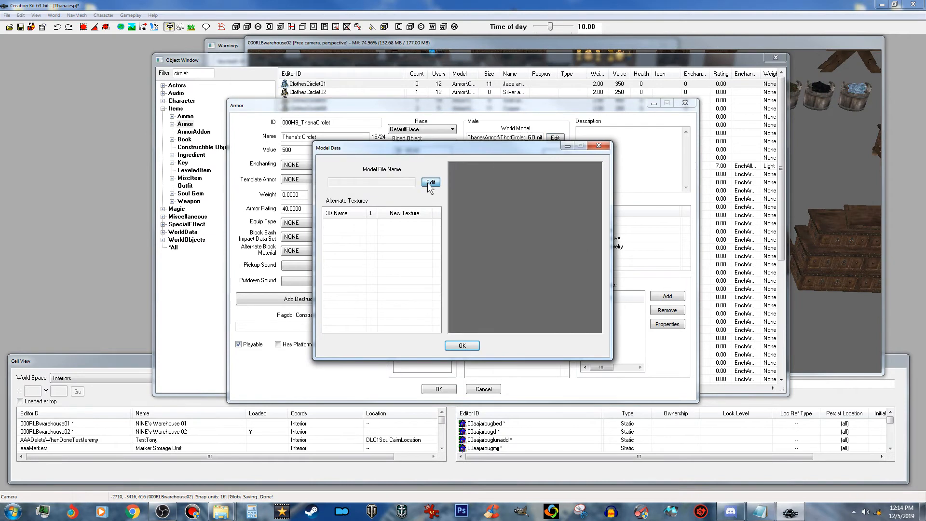
left_click_drag(581, 230, 582, 292)
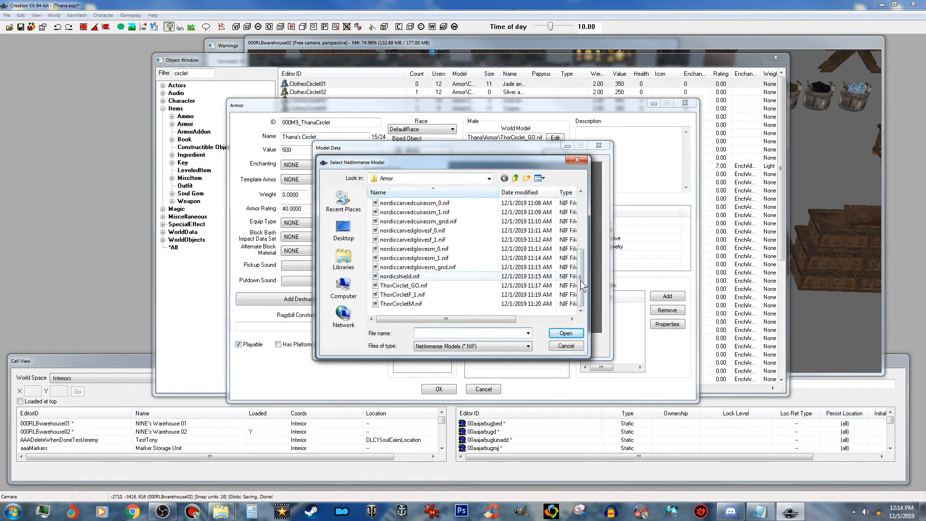
left_click(447, 285)
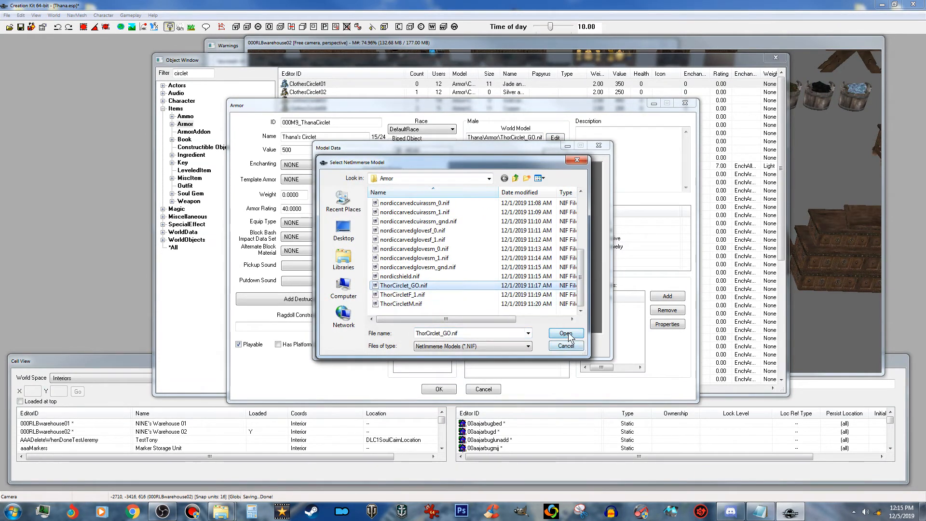
left_click(566, 333)
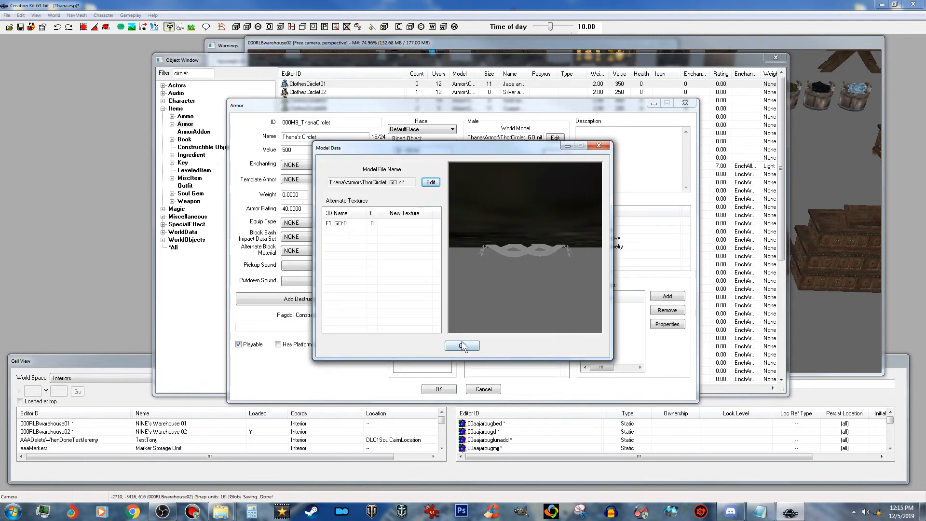
left_click(462, 345)
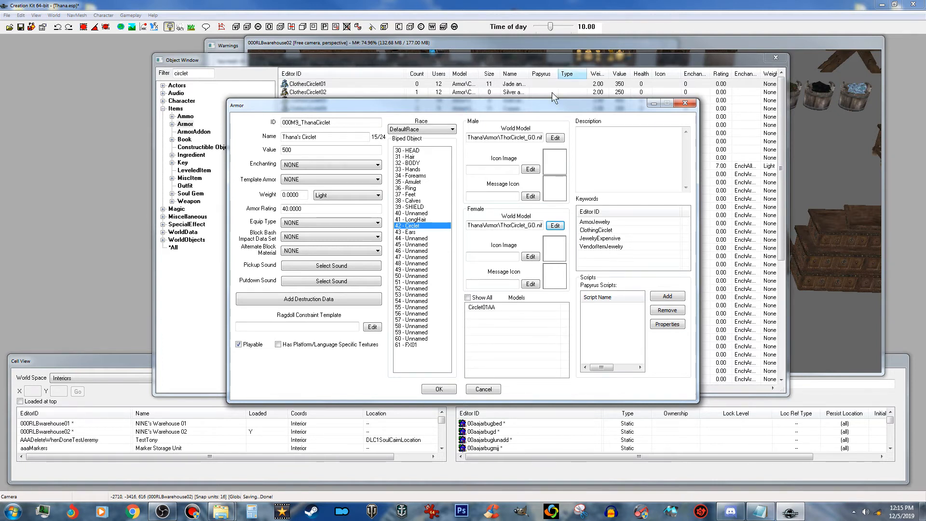
Minimize the circlet record, filter the object list by "000M9" and open the 000M9_ThanaArmor record beside it.
left_click_drag(580, 106, 701, 117)
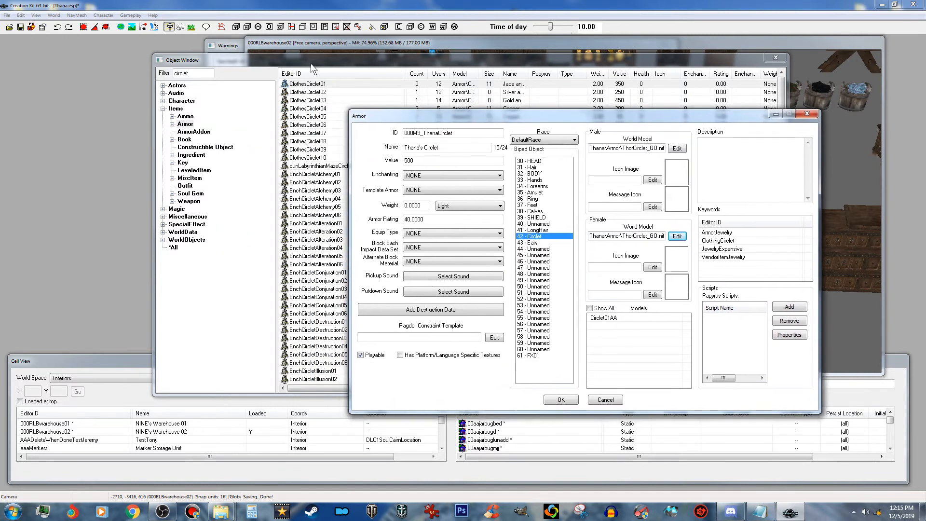
left_click(774, 115)
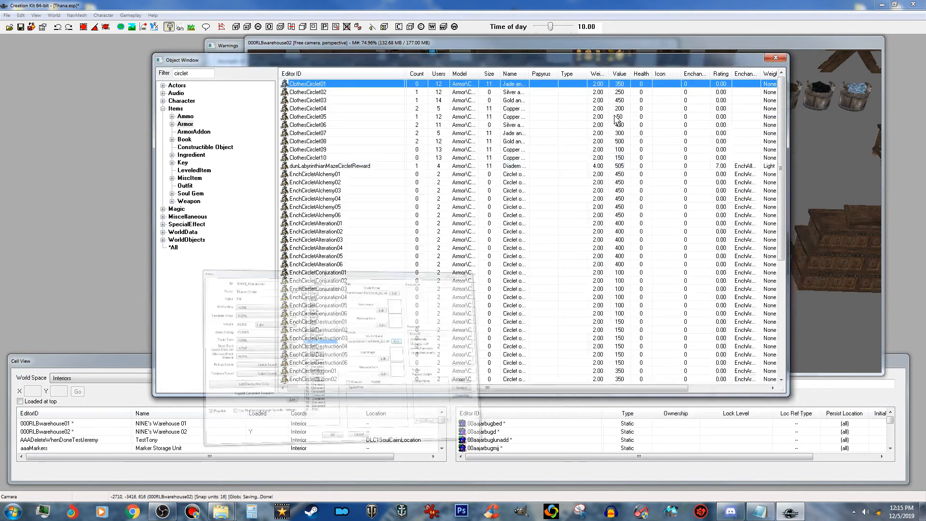
left_click(192, 72)
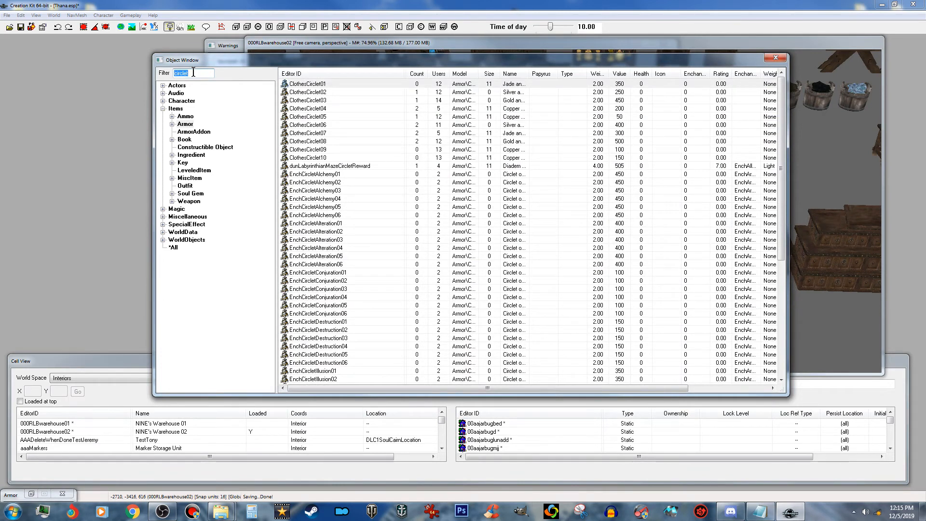
type("000M9")
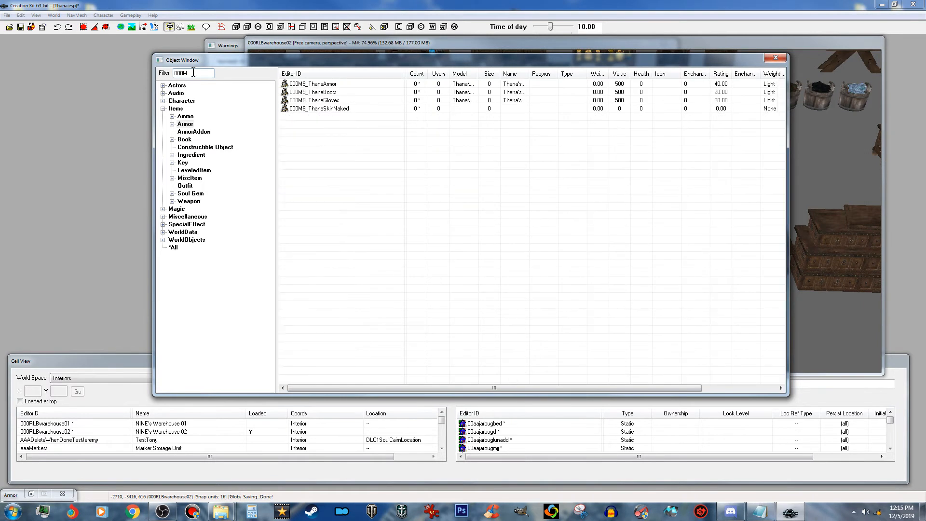
double_click(328, 83)
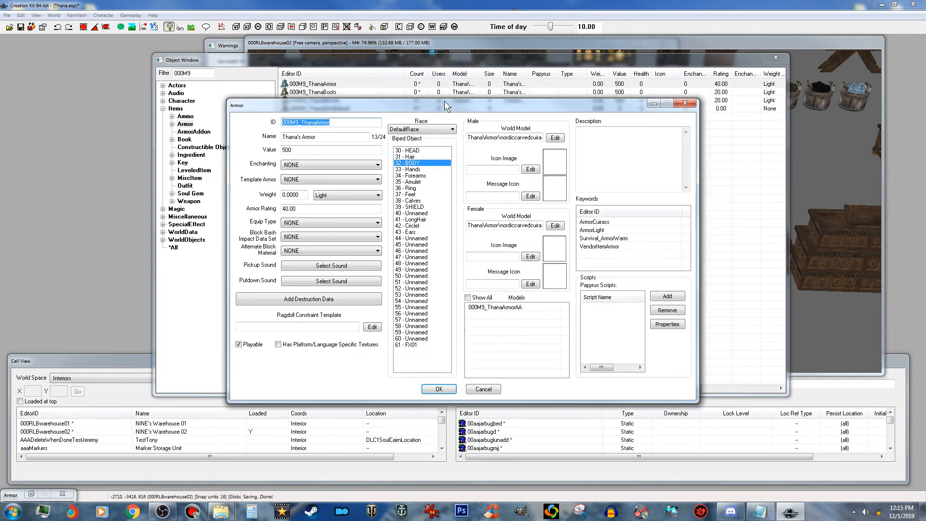
left_click_drag(496, 110, 335, 96)
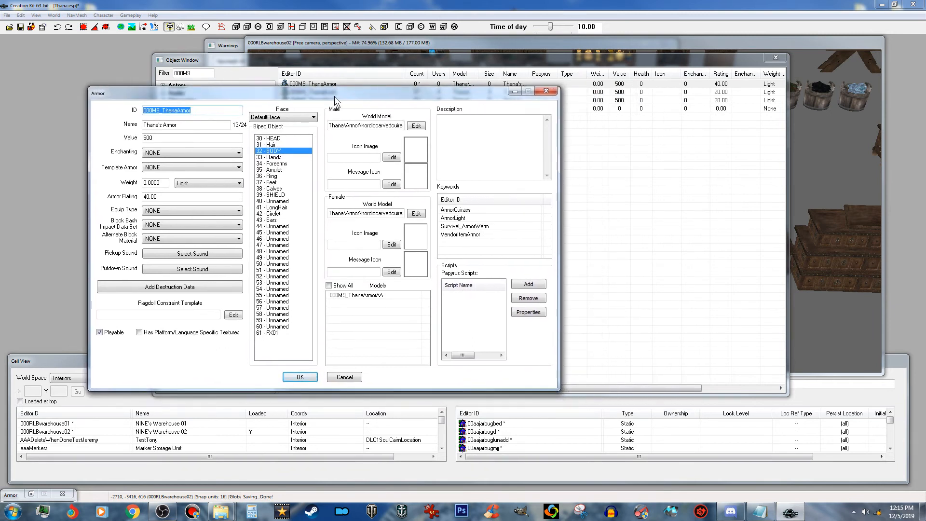
Review the light armor keywords of the 000M9_ThanaArmor record and copy its whole keyword stack.
left_click(464, 218)
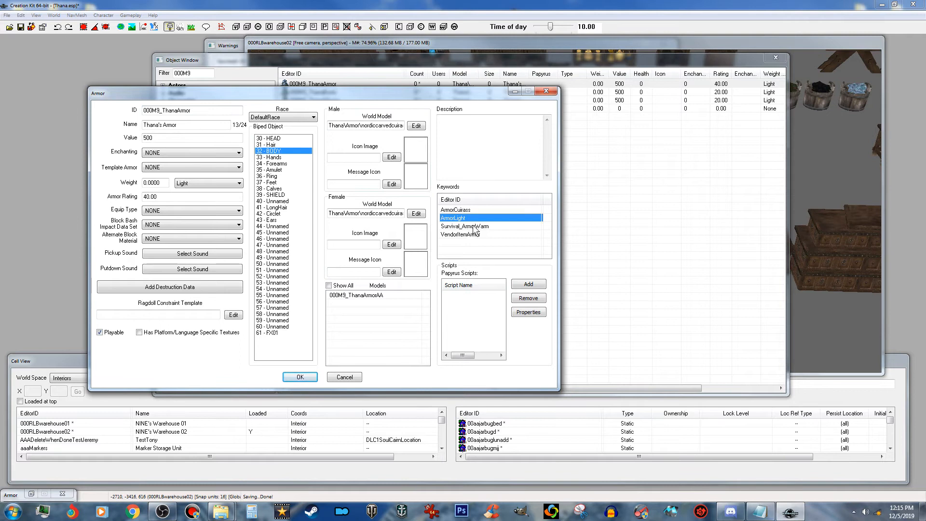
left_click(473, 226)
left_click(467, 218)
key("Down")
key("Down")
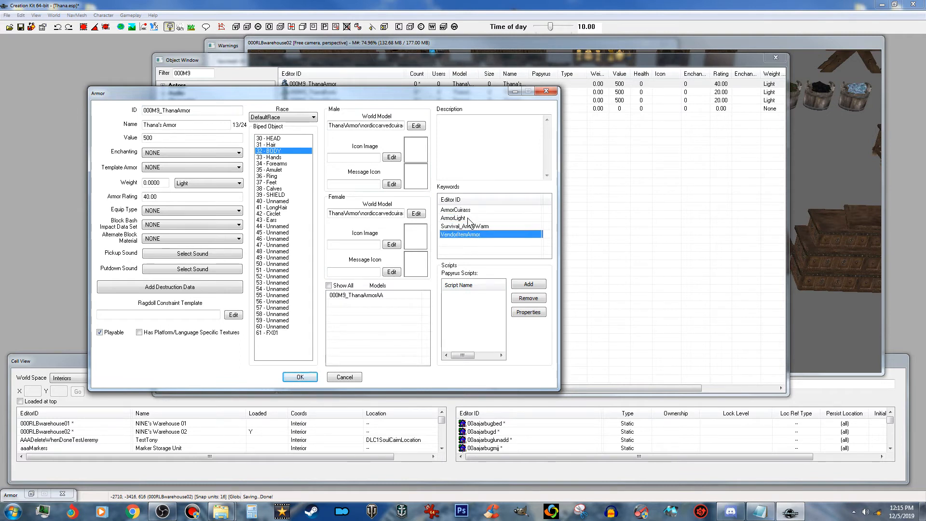
left_click(468, 218)
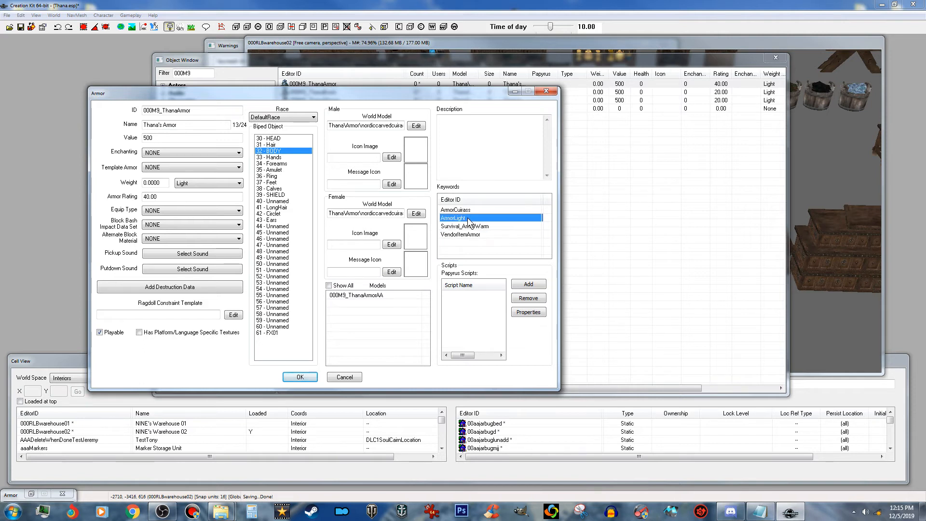
right_click(519, 245)
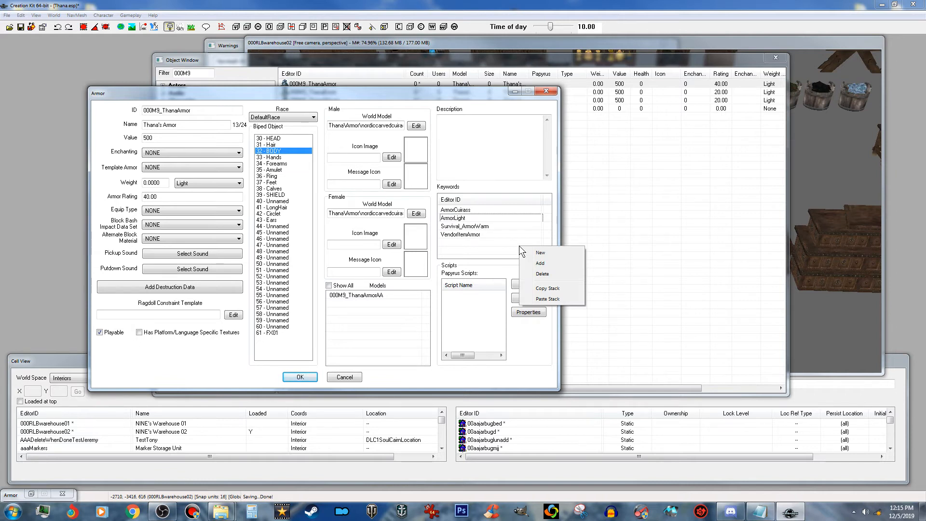
left_click(555, 288)
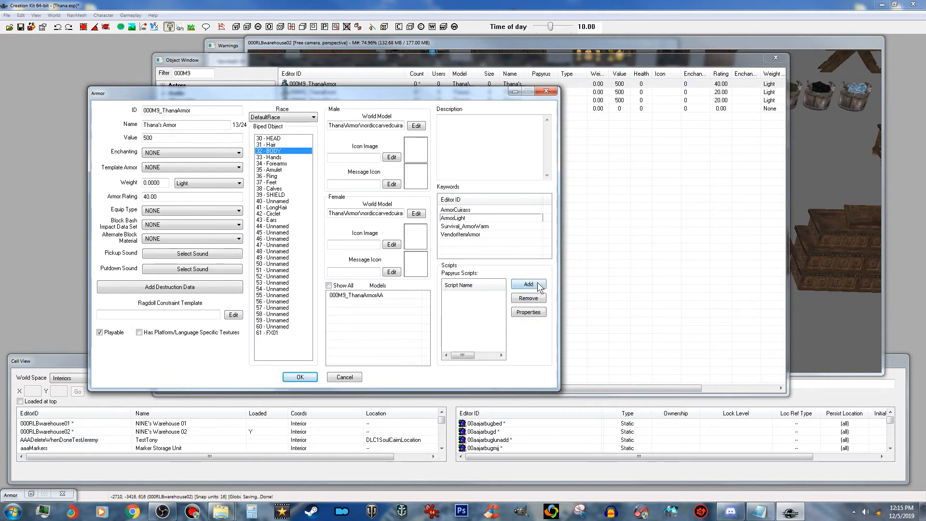
Restore the minimized 000M9_ThanaCirclet record and paste the copied keyword stack into its keywords.
left_click(31, 493)
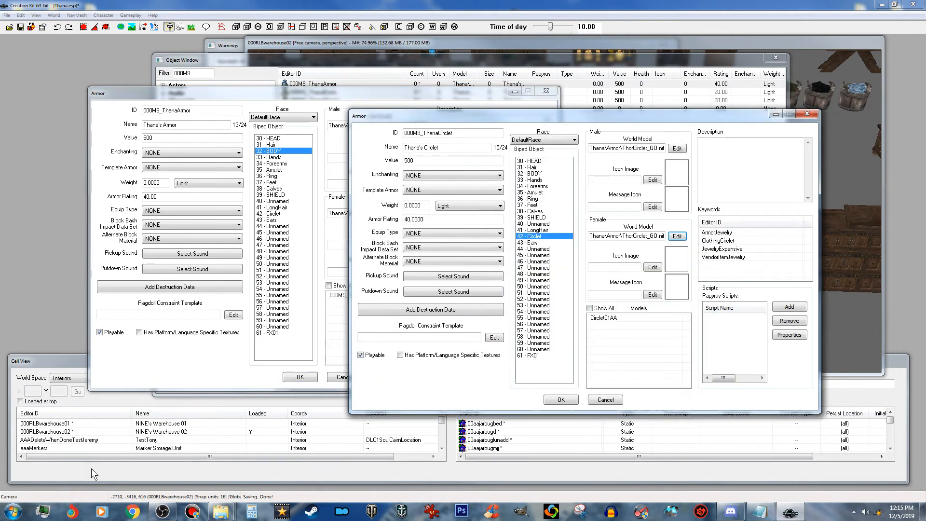
right_click(748, 269)
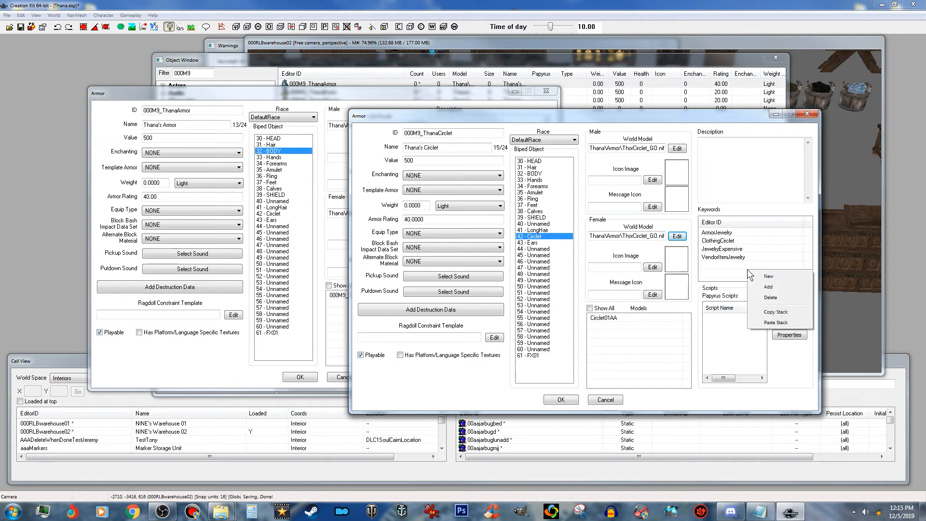
left_click(775, 322)
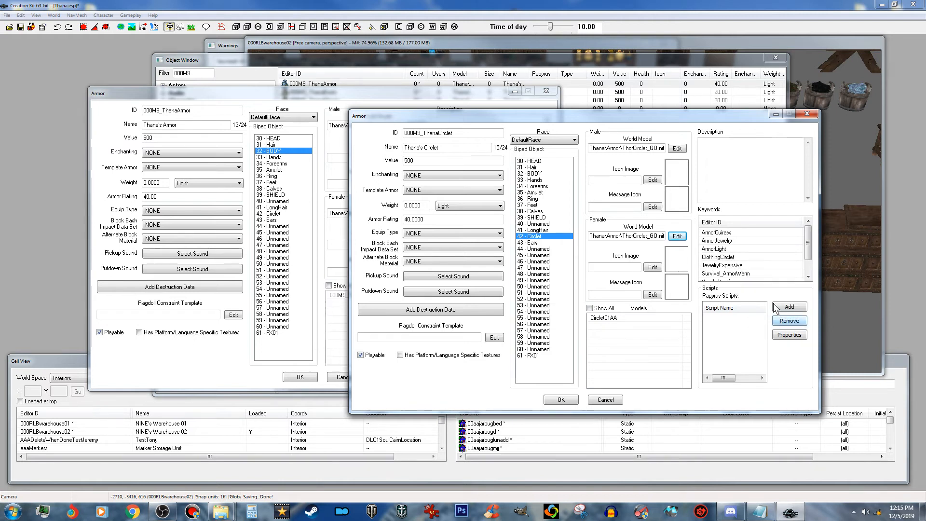
Delete the ArmorCuirass and ArmorJewelry keywords from the circlet record.
left_click(722, 233)
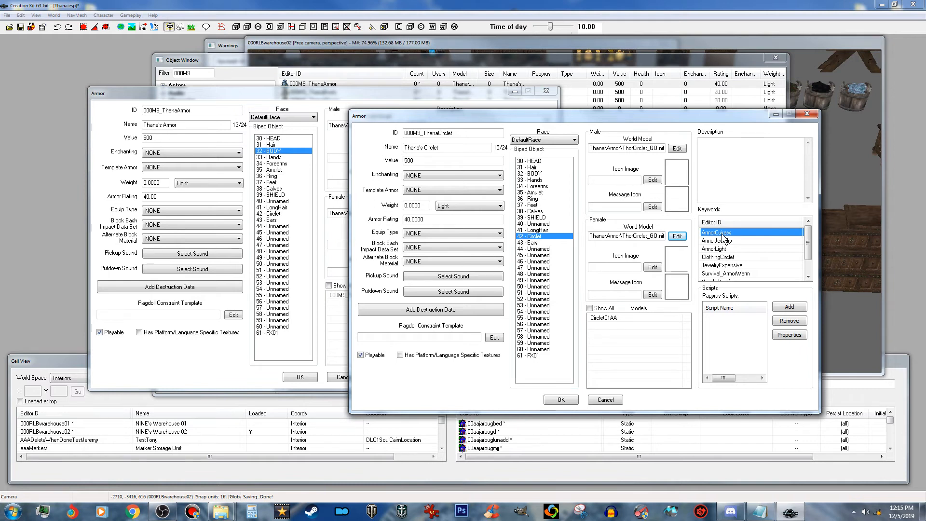
key("Delete")
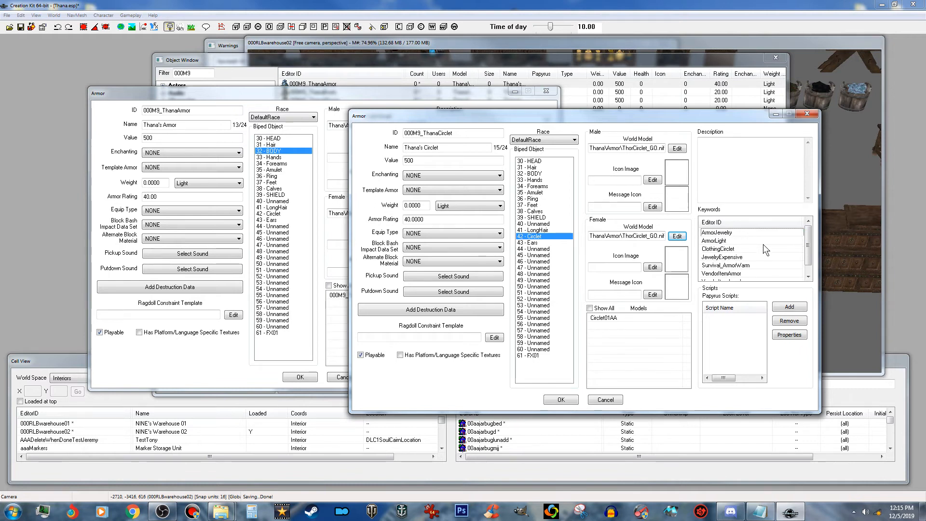
left_click(729, 234)
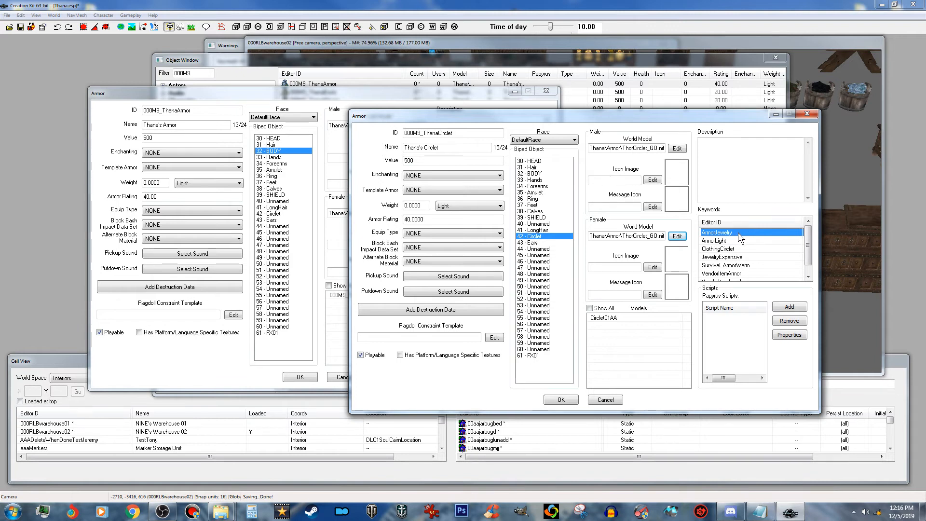
key("Delete")
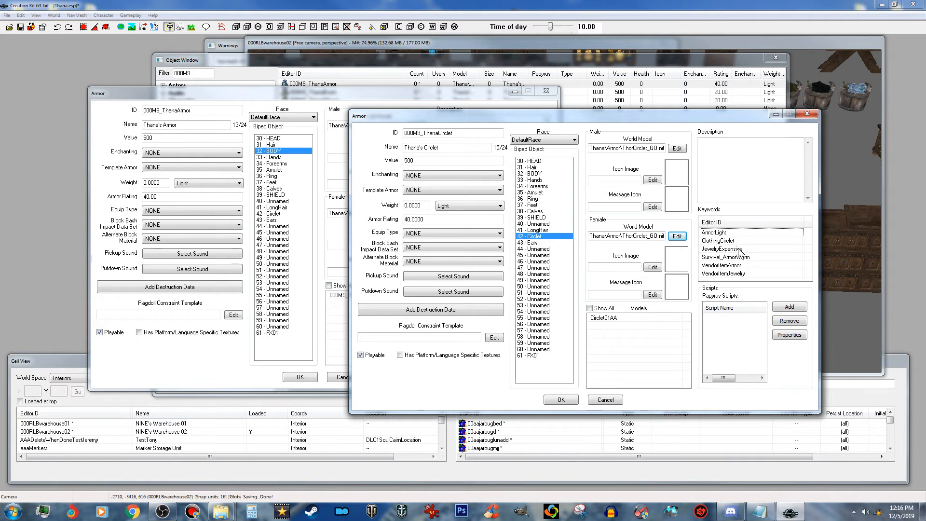
Add the ArmorHelmet keyword to the 000M9_ThanaCirclet record, filtering the keyword forms by "armor".
right_click(780, 273)
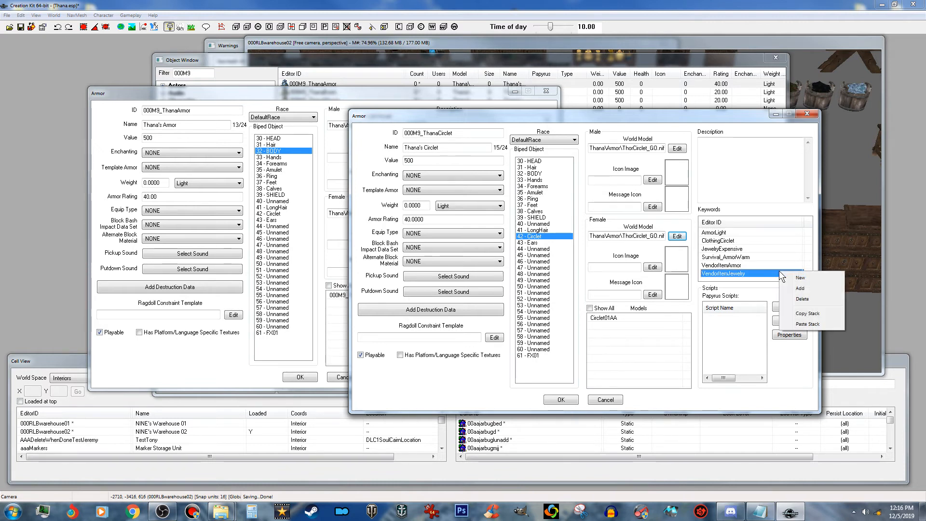
left_click(801, 288)
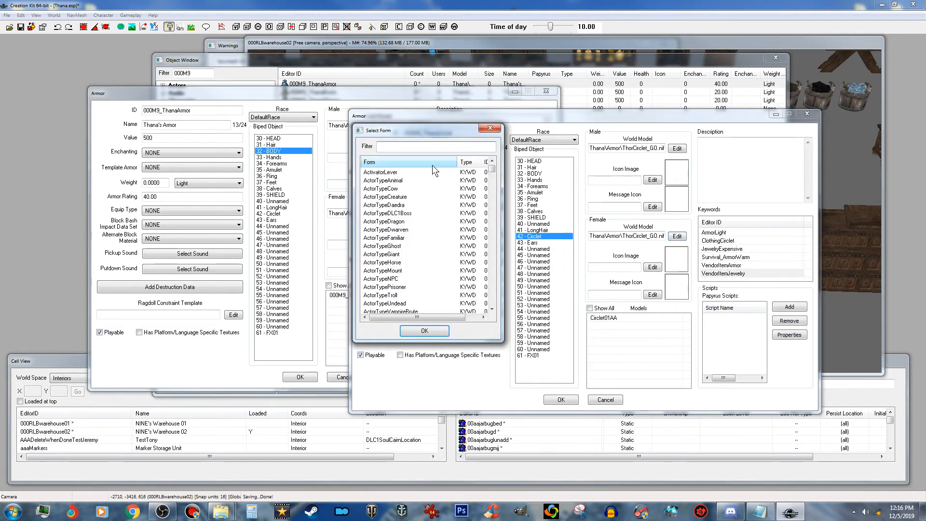
type("a")
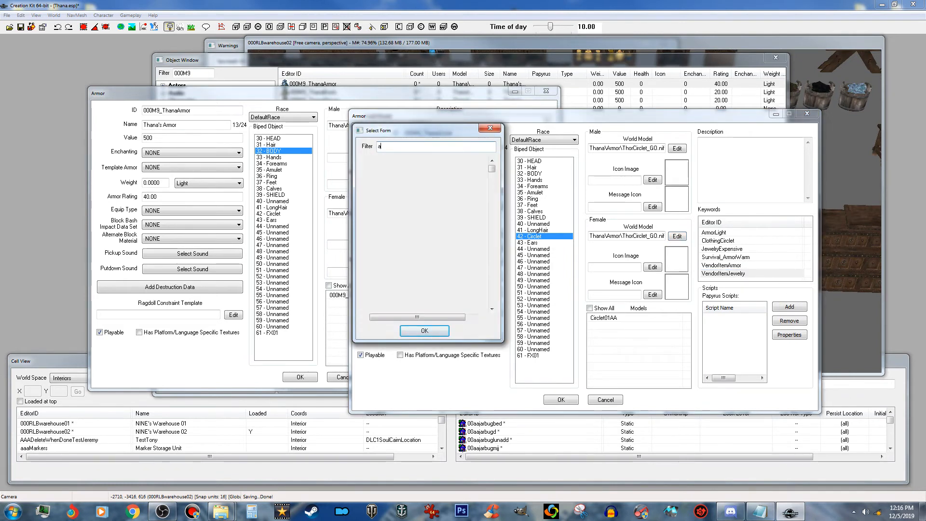
type("rm")
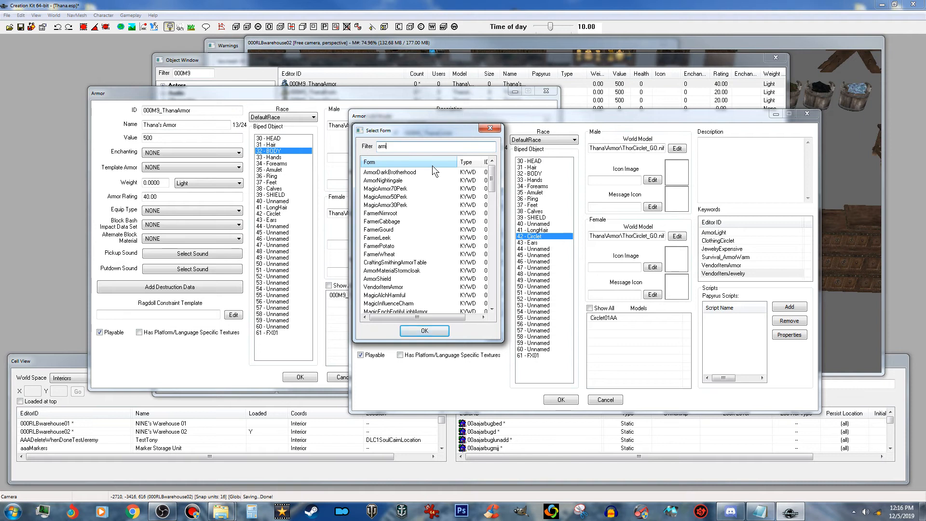
type("or")
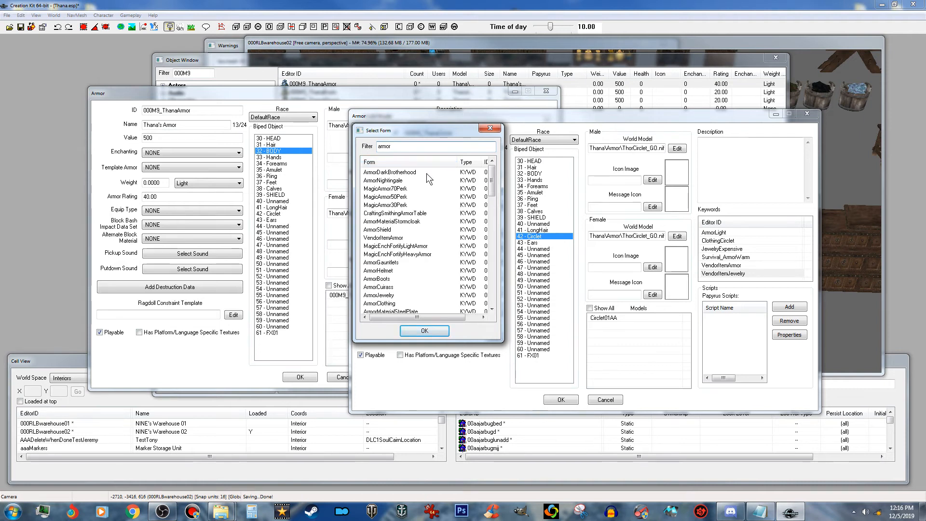
left_click(397, 271)
left_click(431, 331)
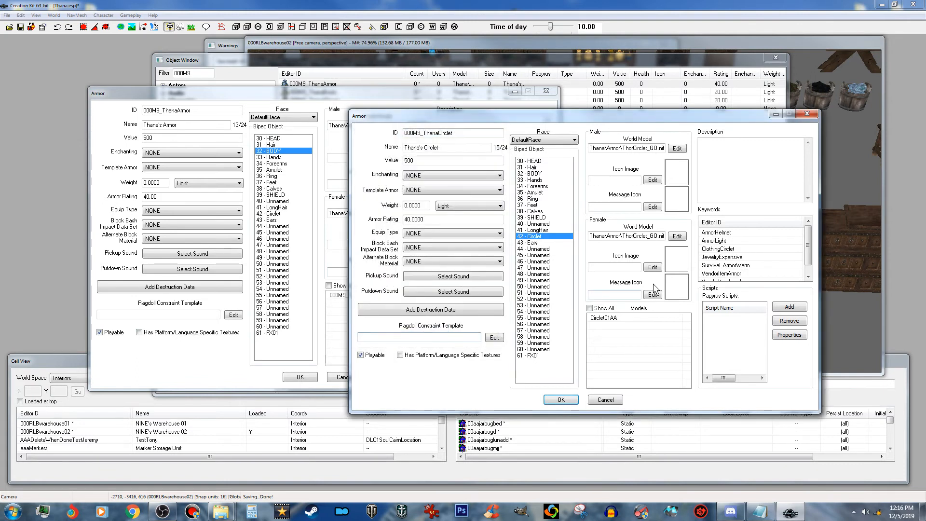
Delete the ClothingCirclet, JewelryExpensive and VendorItemJewelry keywords from the circlet record.
left_click(732, 250)
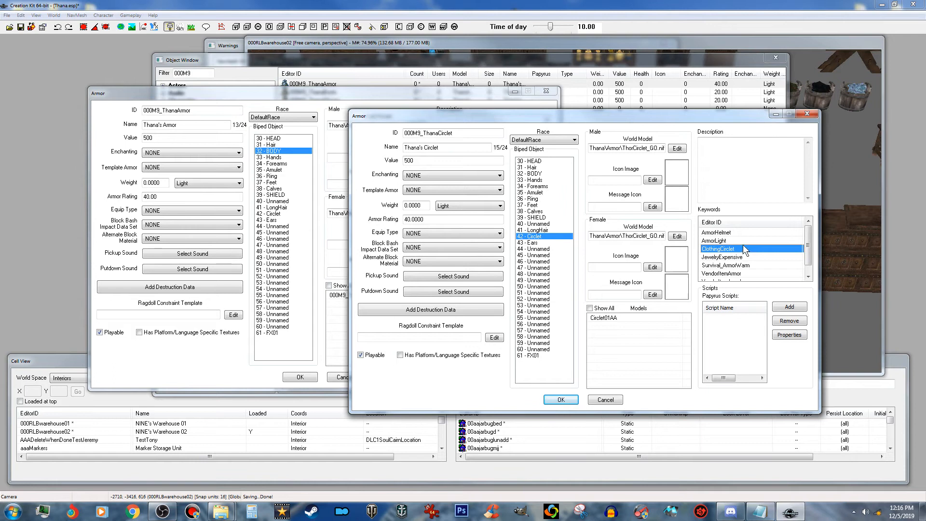
key("Delete")
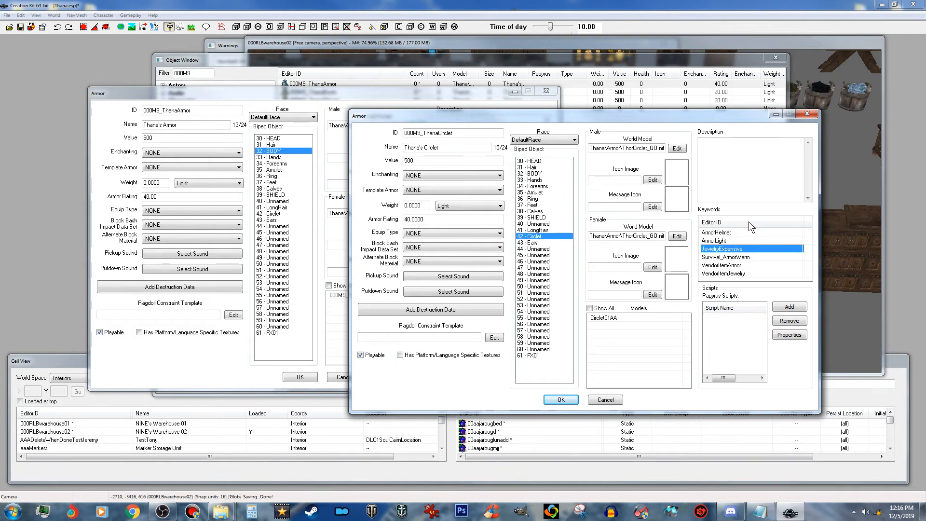
left_click(730, 233)
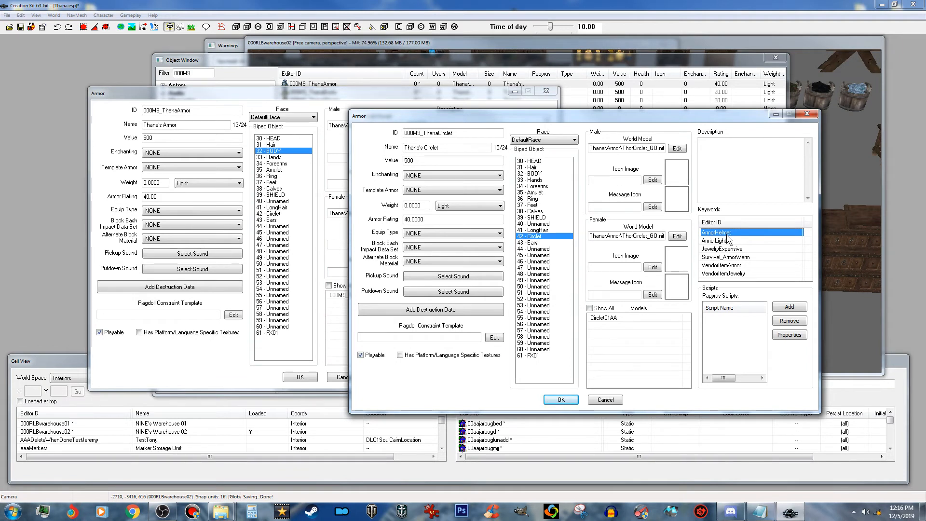
left_click(720, 249)
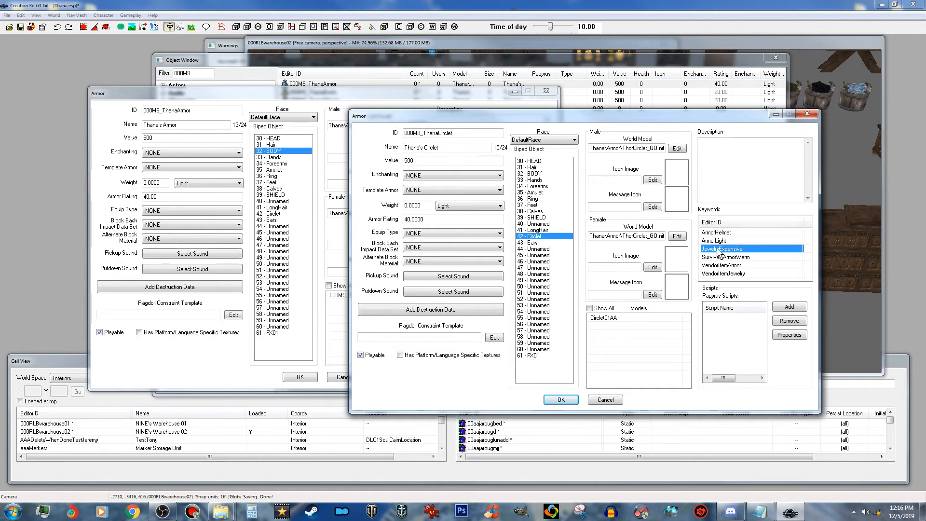
key("Delete")
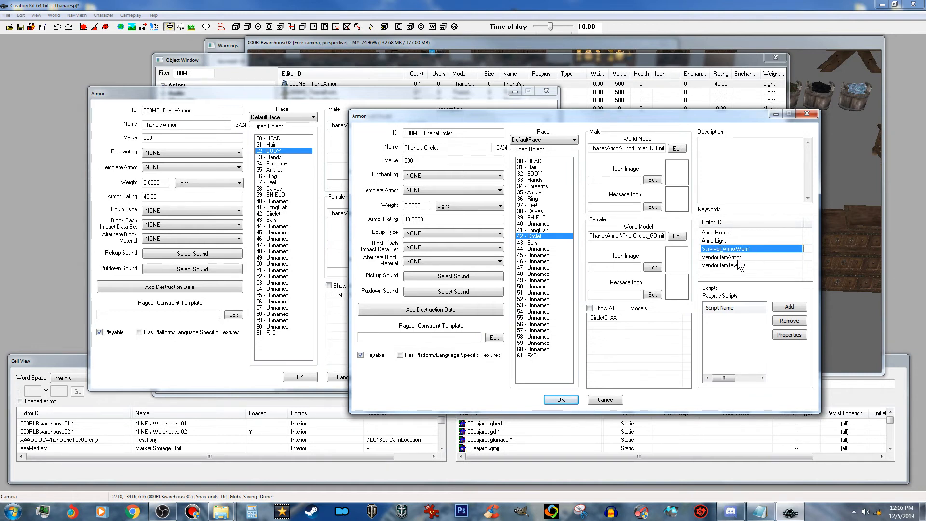
left_click(737, 258)
left_click(740, 266)
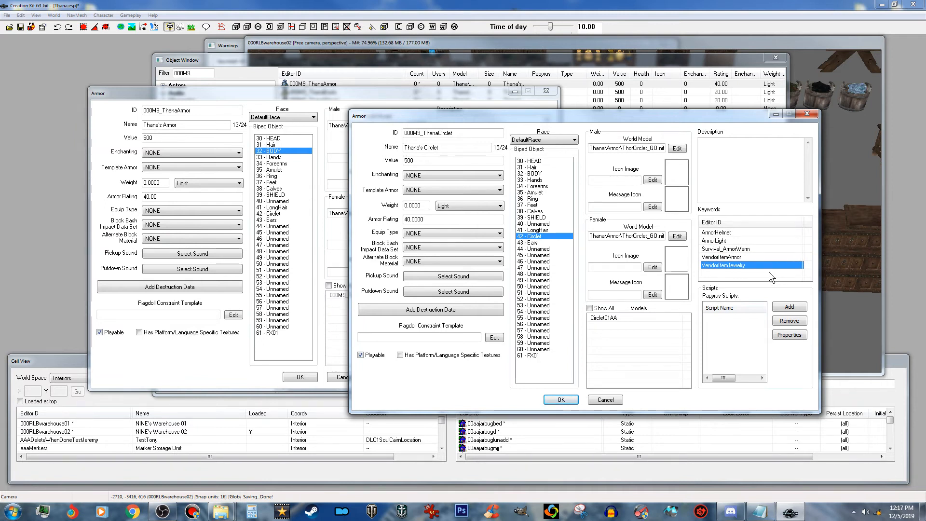
key("Delete")
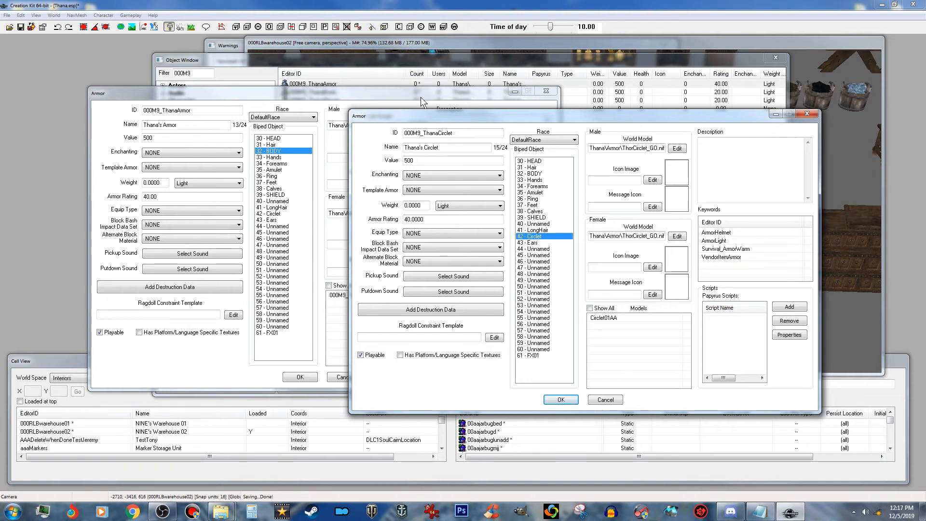
Close the 000M9_ThanaArmor record without saving and save the 000M9_ThanaCirclet record as a new form.
left_click(435, 95)
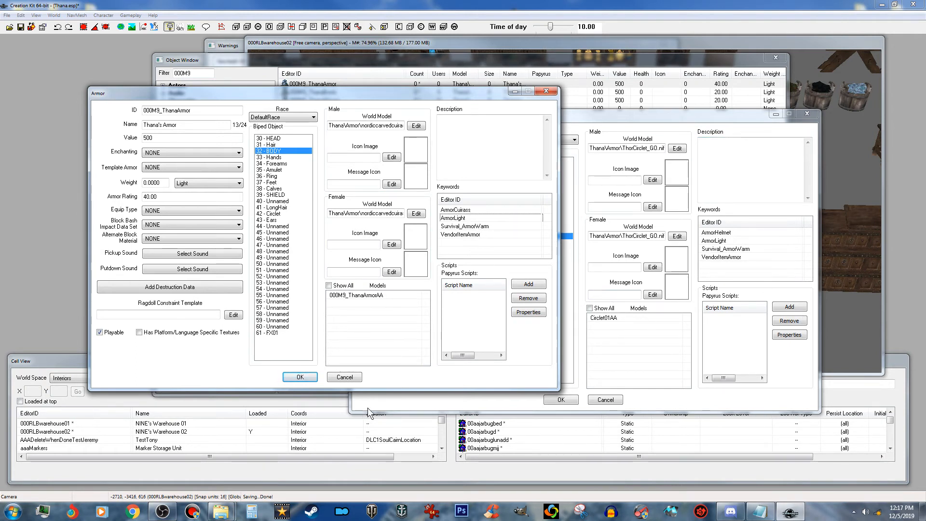
left_click(343, 377)
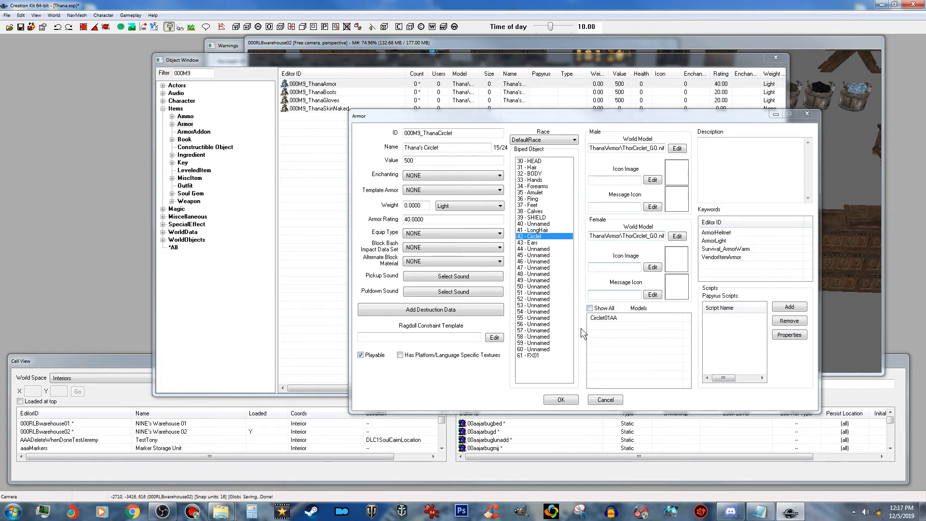
left_click(563, 404)
left_click(483, 293)
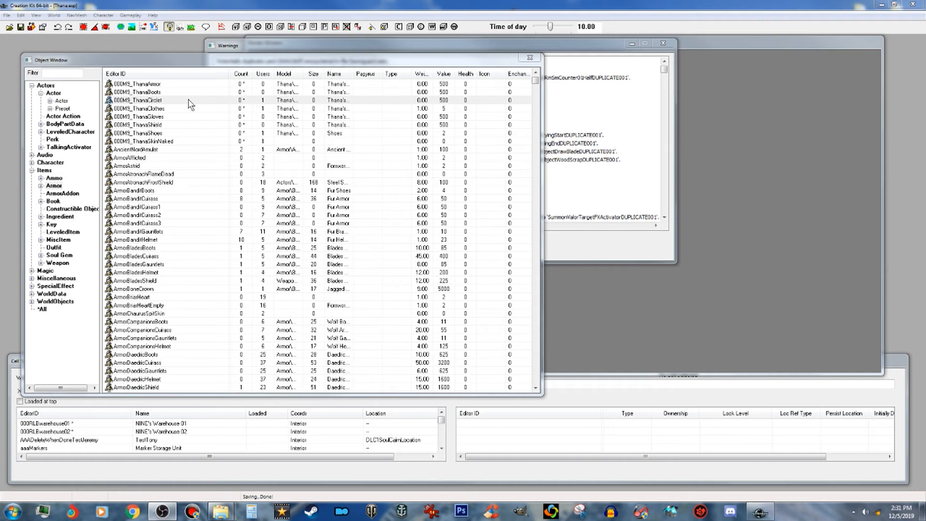
Open the 000M9_ThanaCirclet record and replace its Circlet01AA armor addon with 000M9_ThanaCircletAA.
left_click(190, 102)
double_click(190, 102)
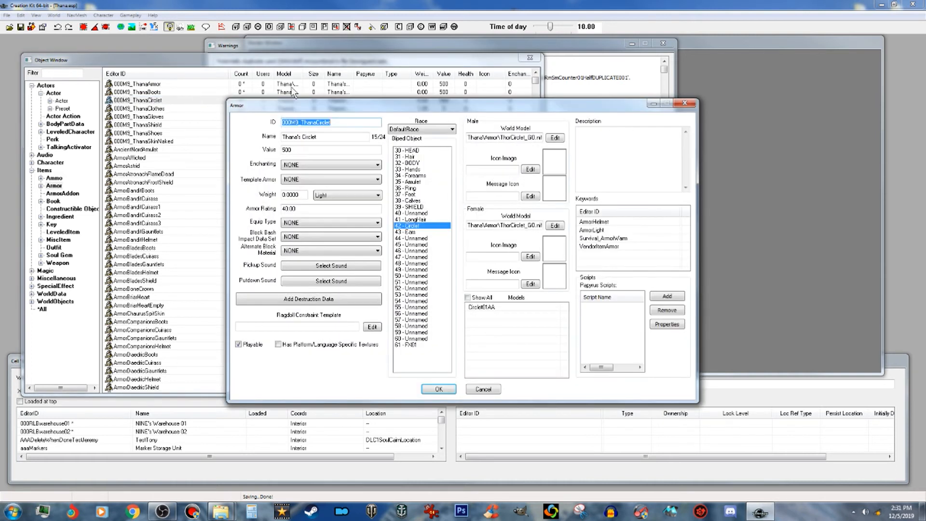
left_click(490, 310)
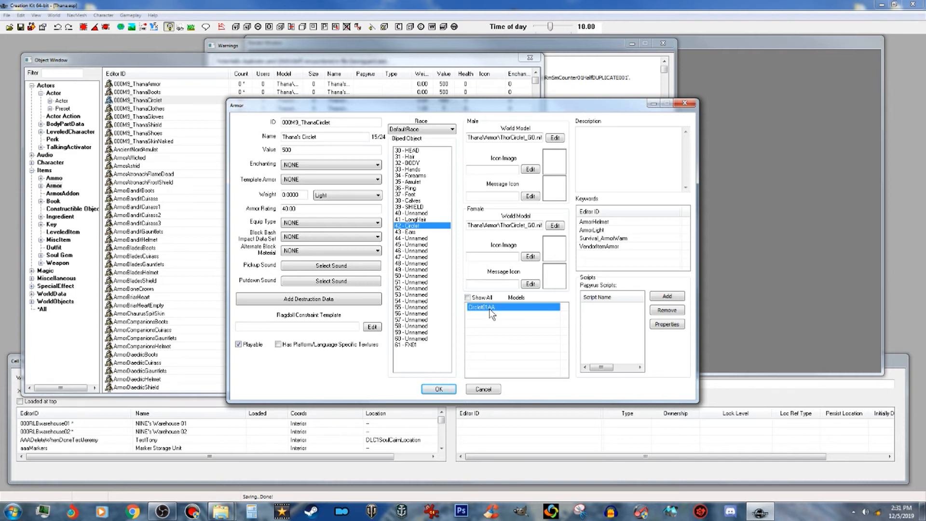
key("Delete")
right_click(491, 310)
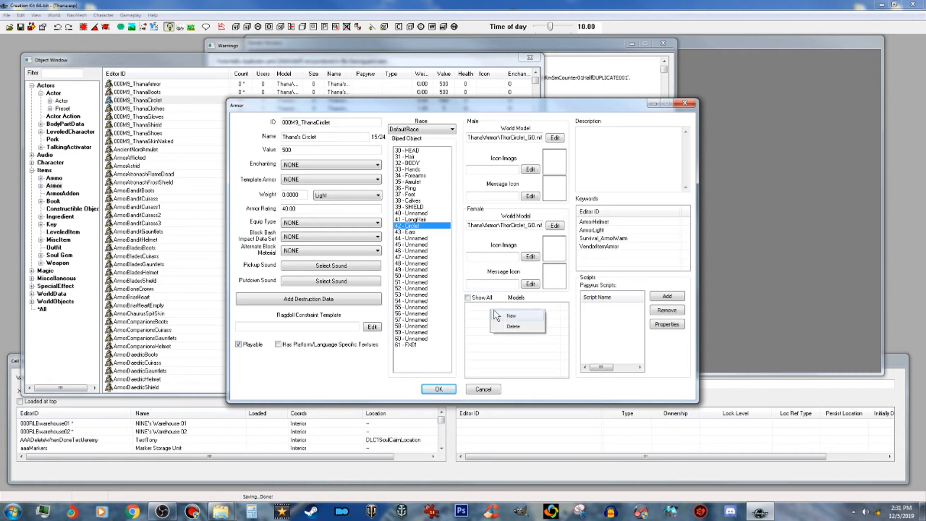
left_click(518, 315)
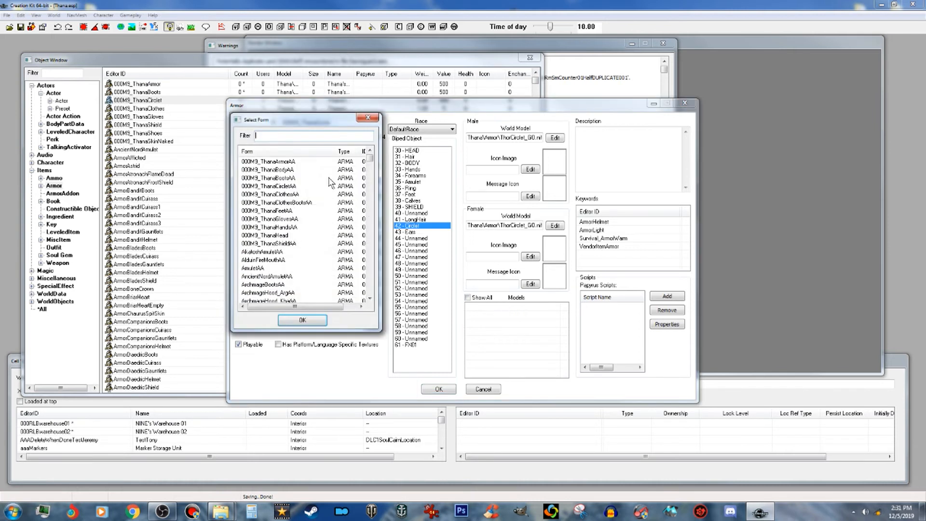
left_click(292, 186)
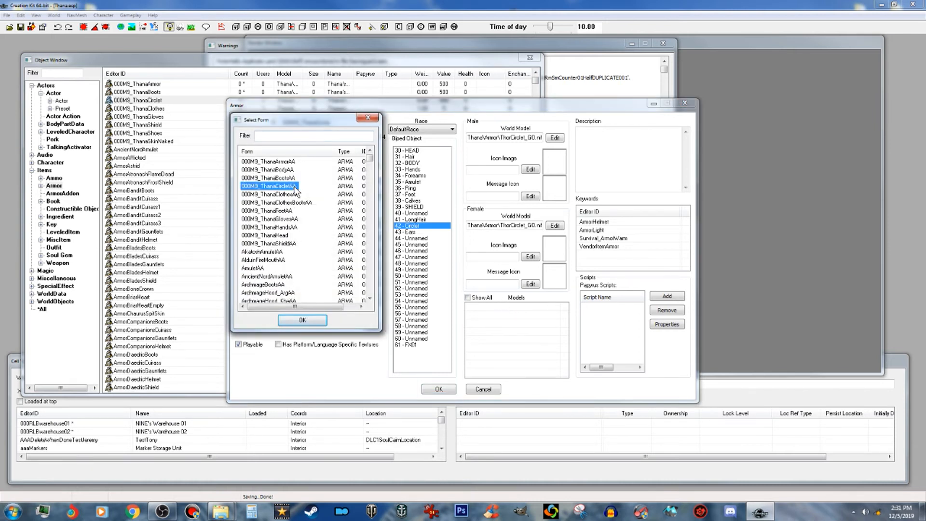
left_click(302, 321)
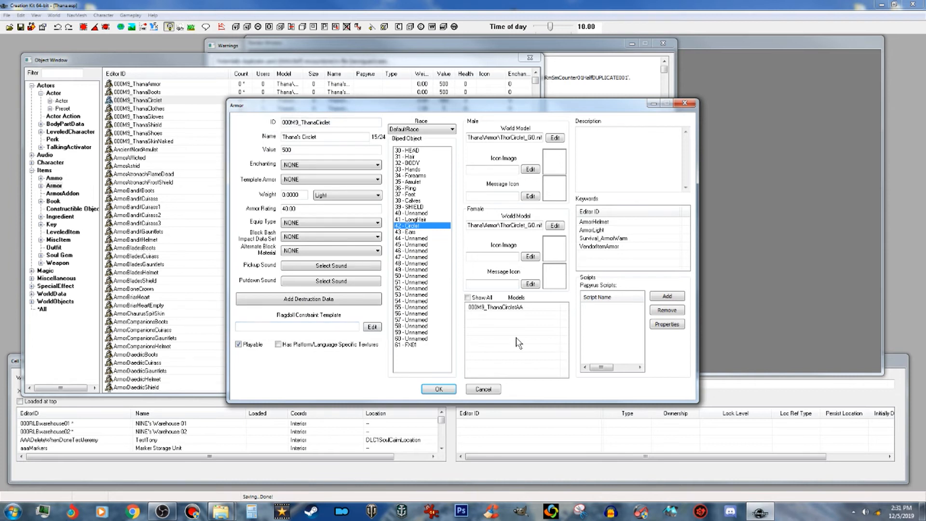
Show all armor addon models of the circlet record, check the Argonian one and save the record.
left_click(467, 298)
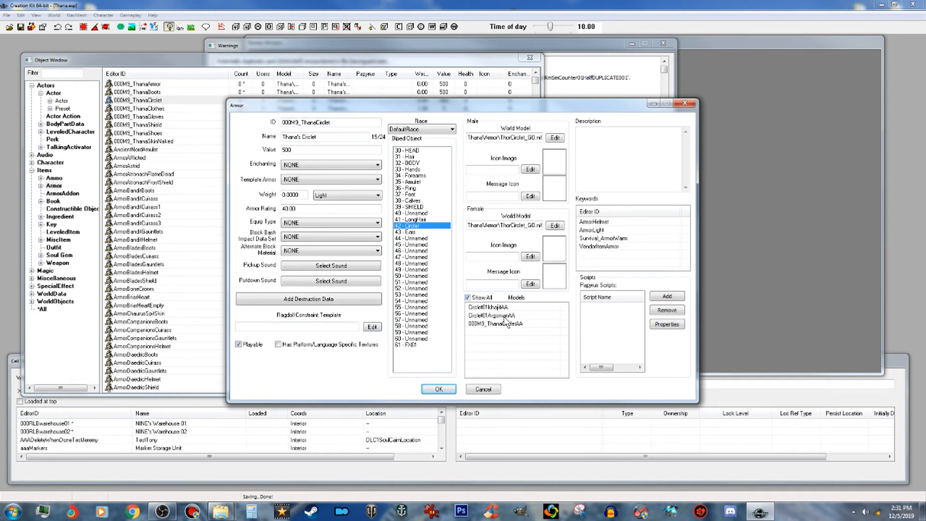
left_click(497, 316)
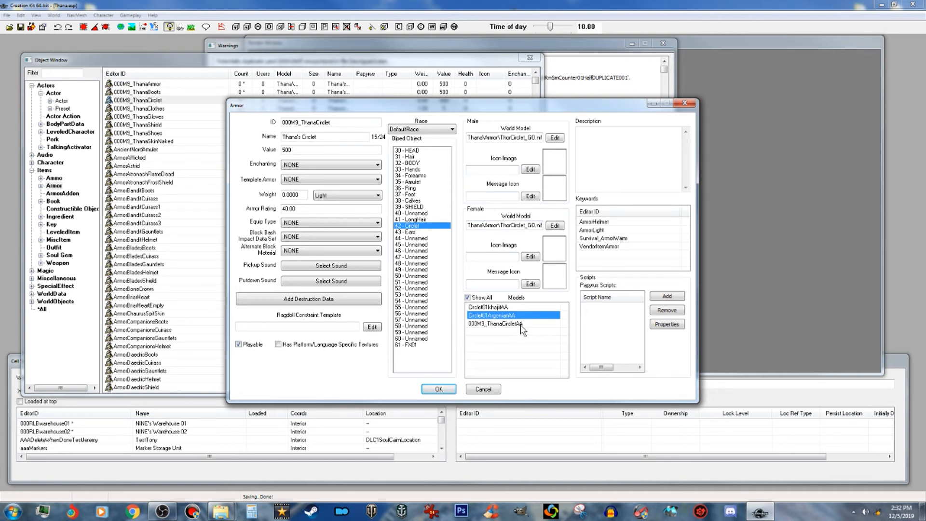
left_click(446, 393)
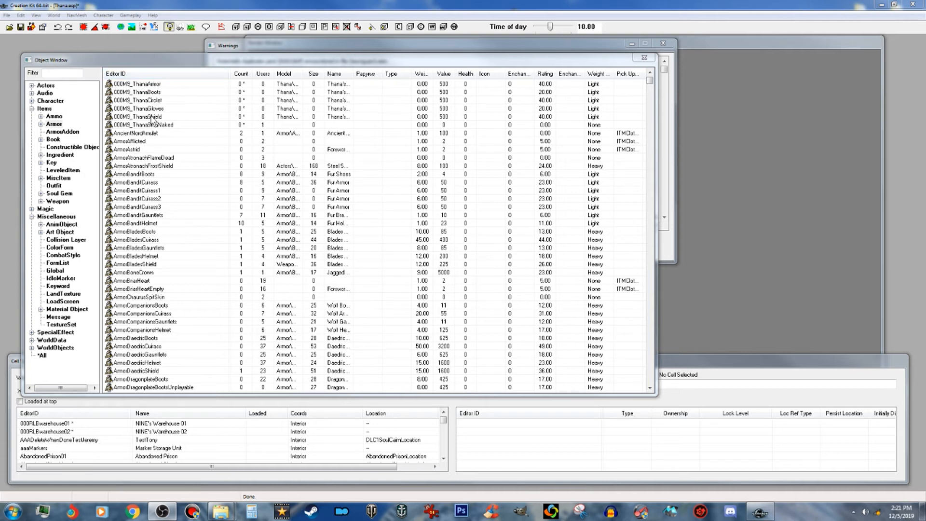
Filter the armor list by "clothes" and create a new form 000M9_ThanaClothes from the ClothesBarKeeper record.
left_click(63, 75)
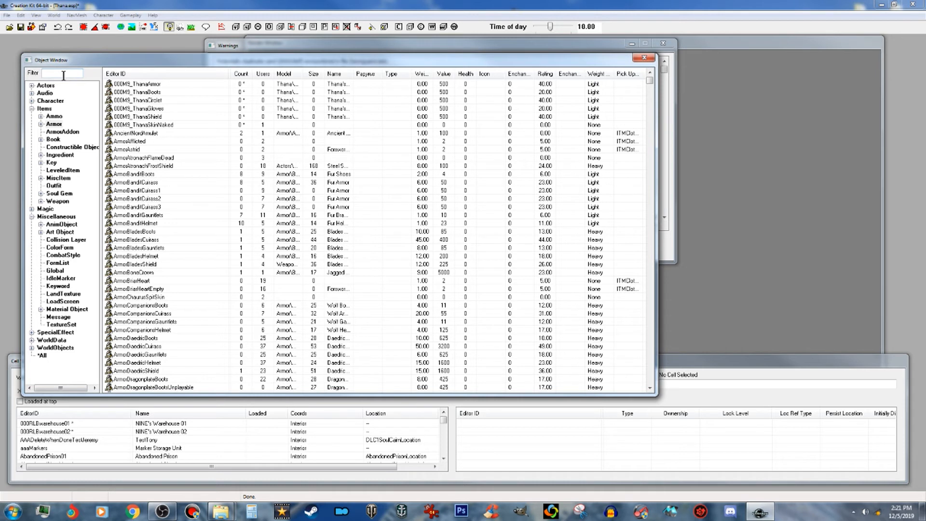
type("clothes")
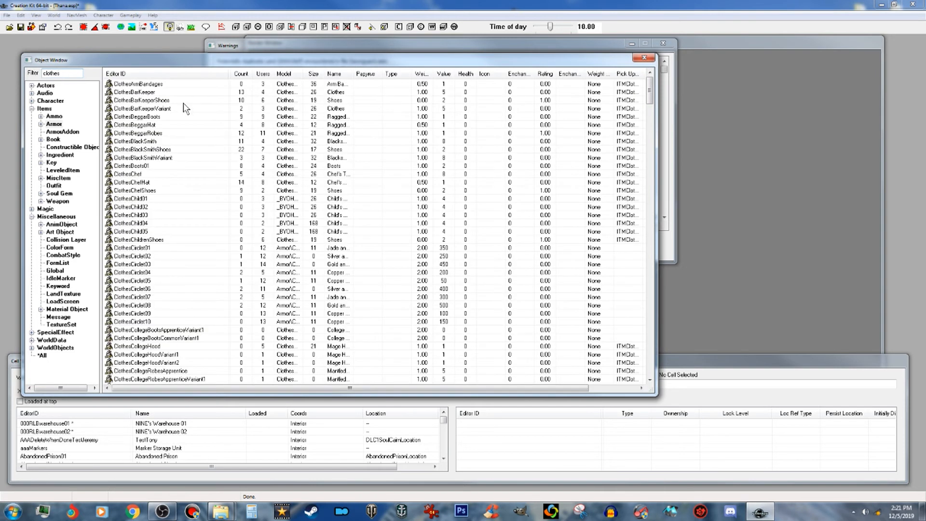
double_click(146, 92)
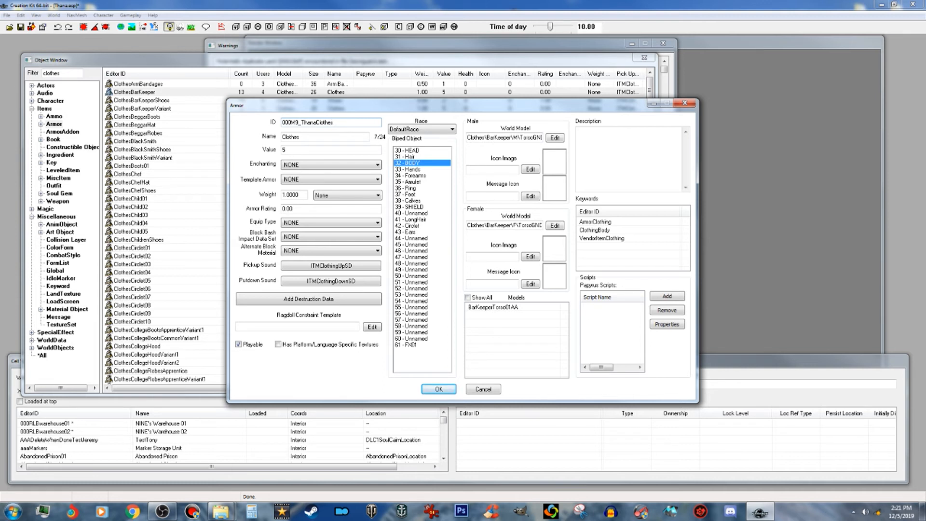
left_click(440, 391)
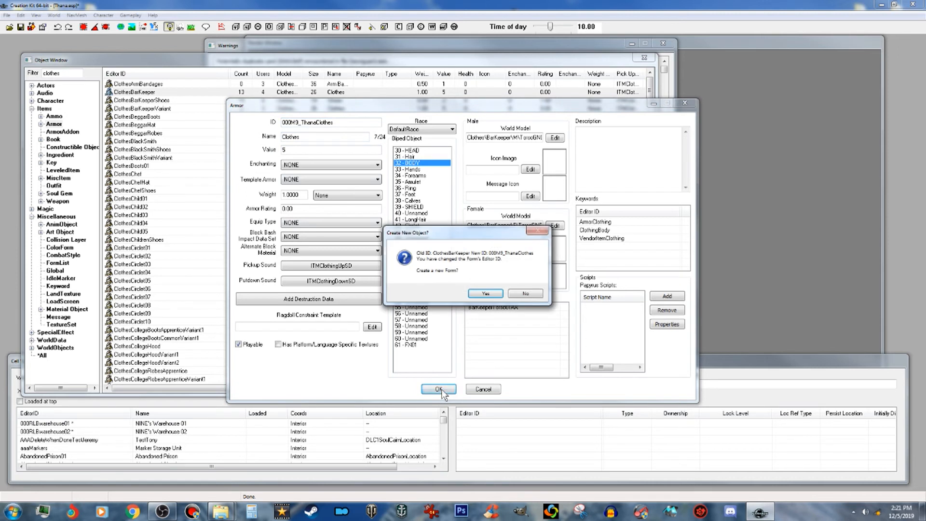
left_click(479, 296)
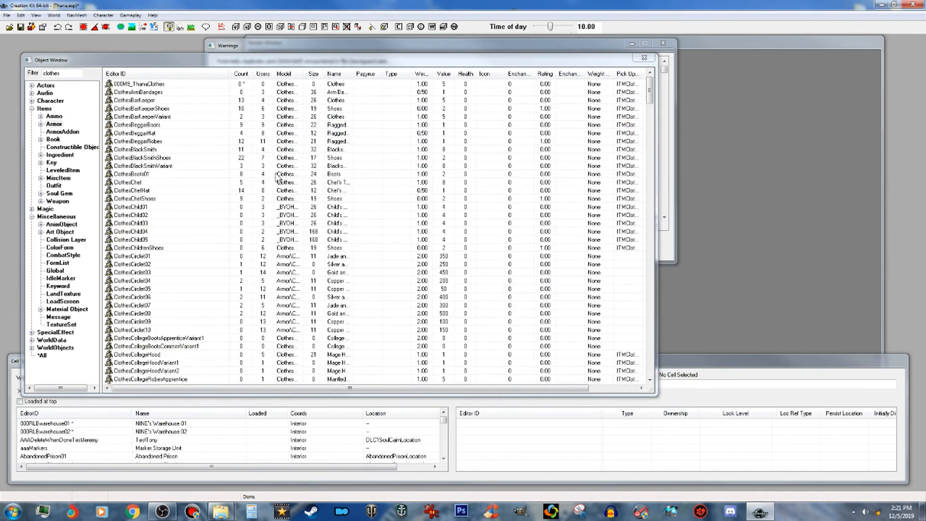
Open the 000M9_ThanaClothes record and set its male world model to torsognd.nif from the Thana\Clothes meshes folder.
double_click(161, 85)
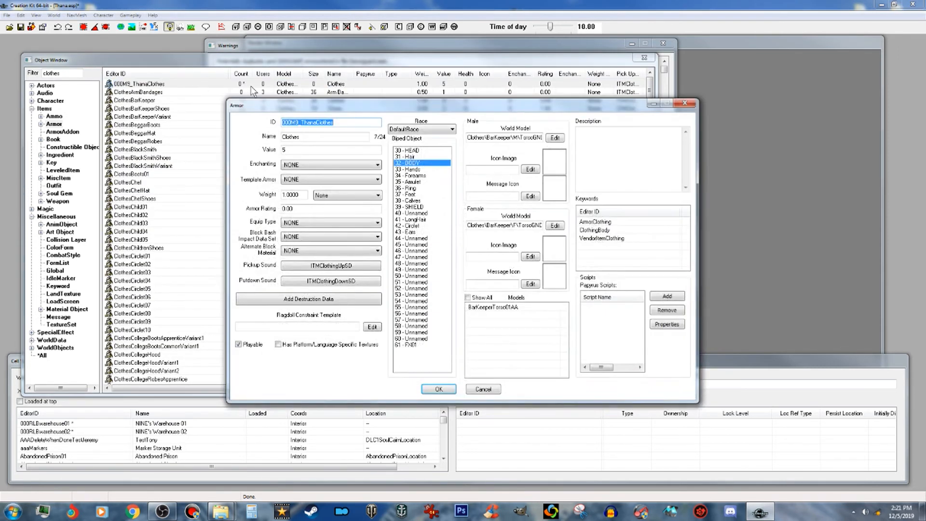
left_click(558, 138)
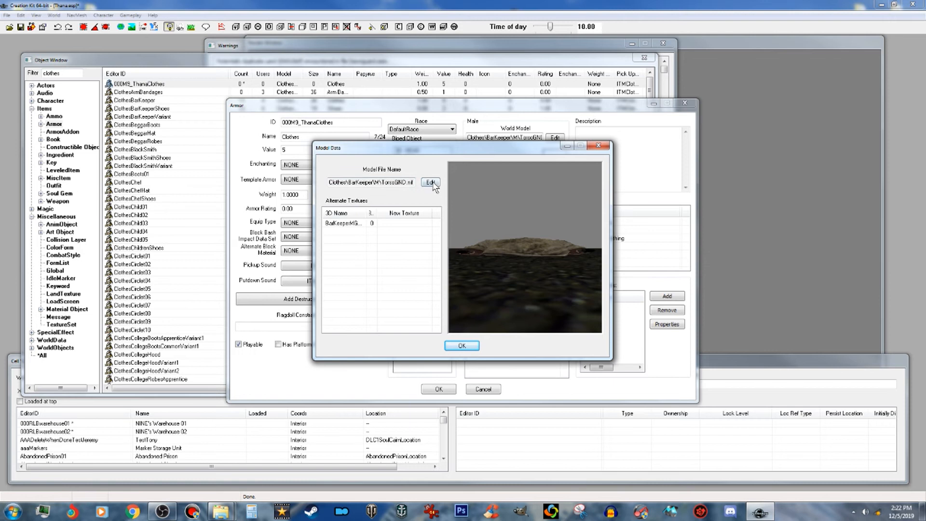
left_click(430, 182)
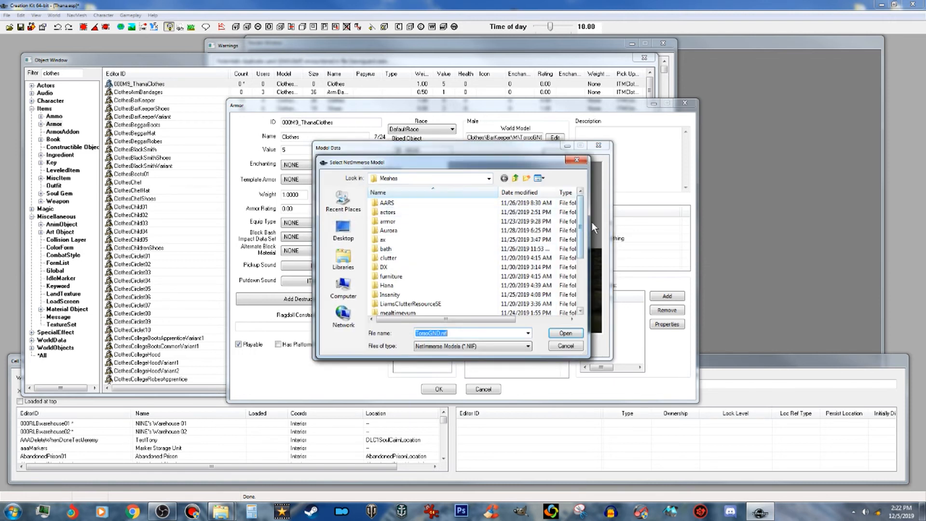
left_click_drag(582, 227, 582, 277)
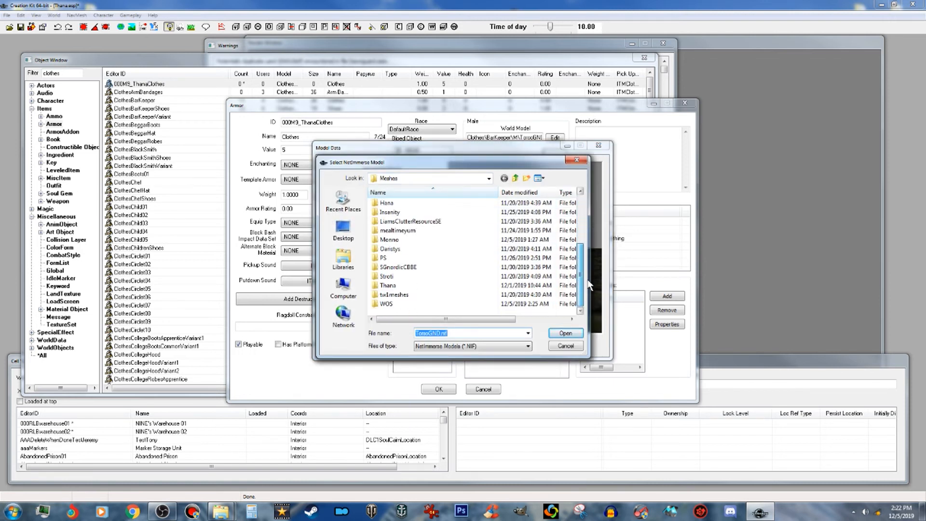
double_click(419, 285)
double_click(411, 223)
left_click(419, 249)
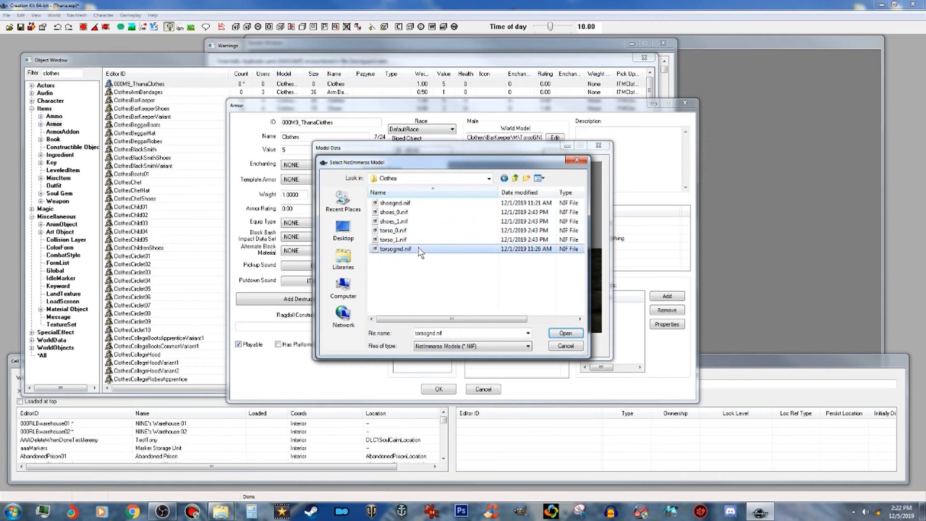
left_click(565, 333)
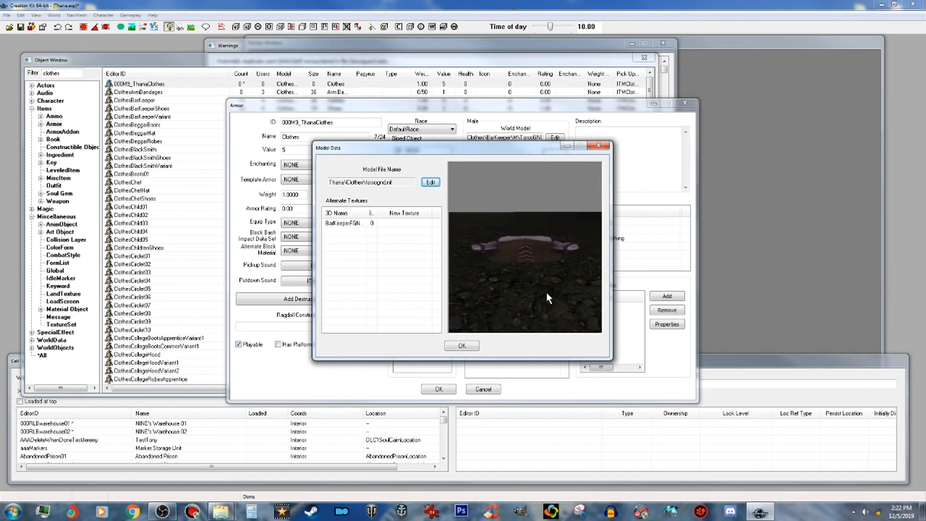
left_click(469, 347)
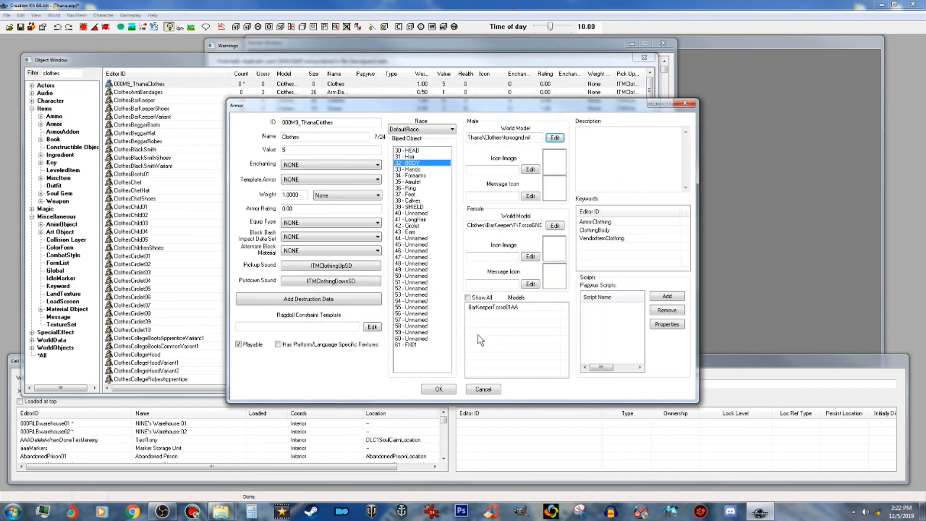
Replace the BarKeeperTorso01AA armor addon with 000M9_ThanaClothesAA, add "Thana's" before the item name and save the record.
left_click(509, 309)
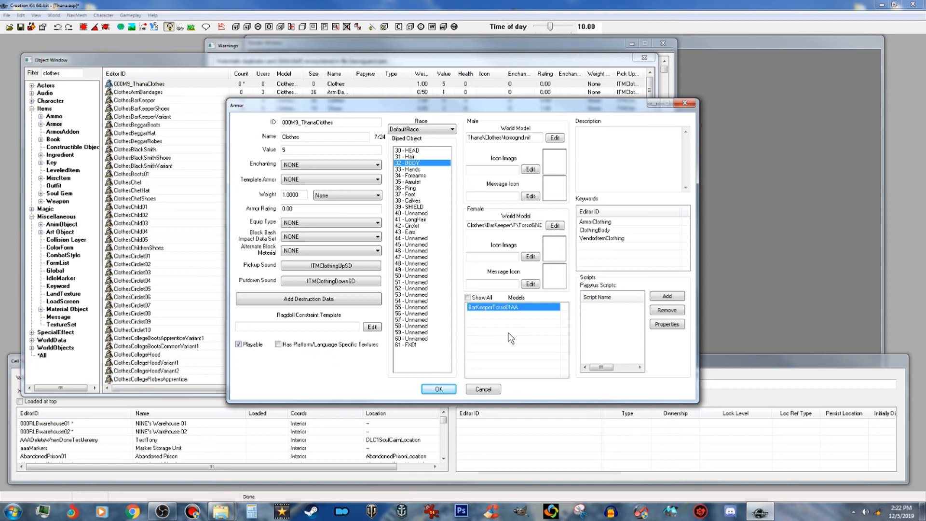
key("Delete")
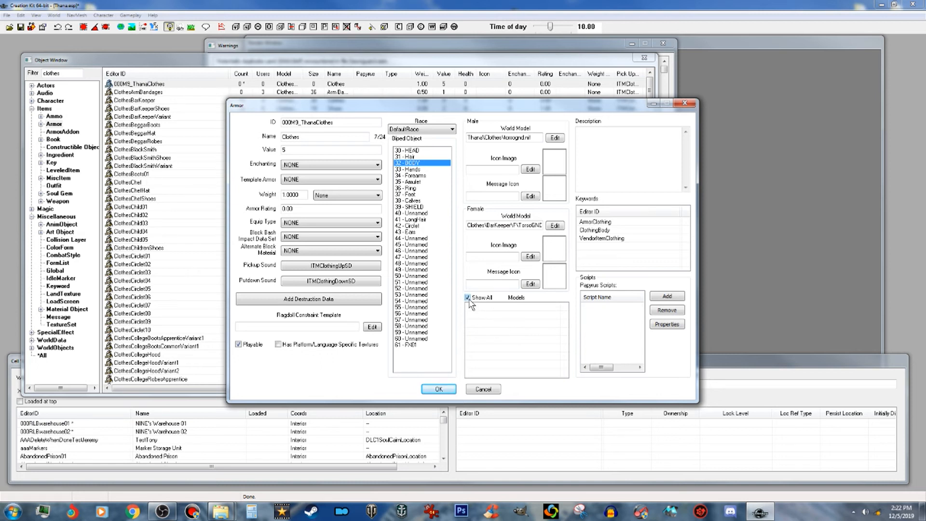
left_click(467, 298)
right_click(482, 324)
left_click(507, 331)
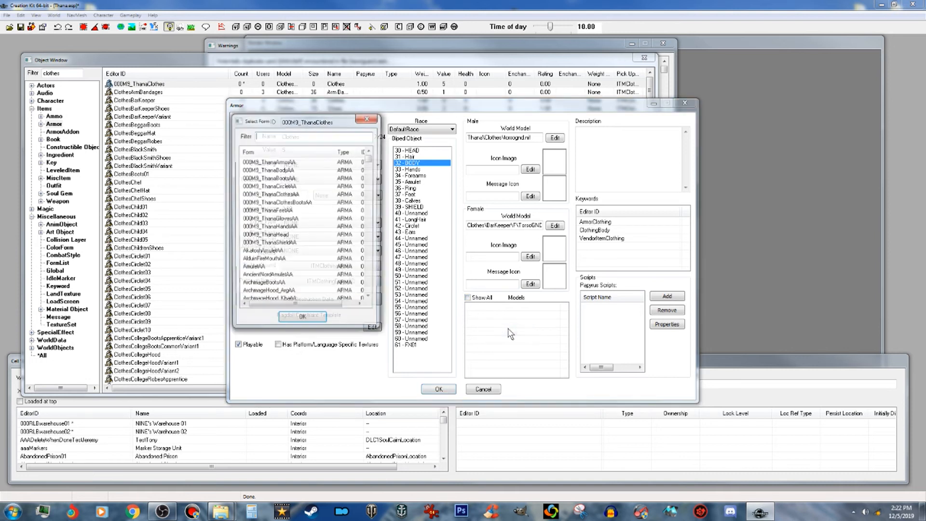
left_click(296, 194)
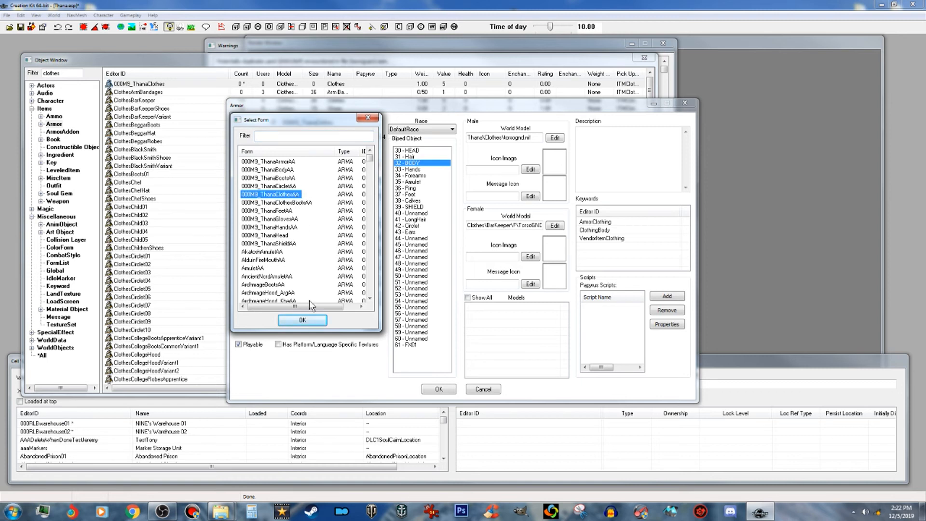
left_click(313, 325)
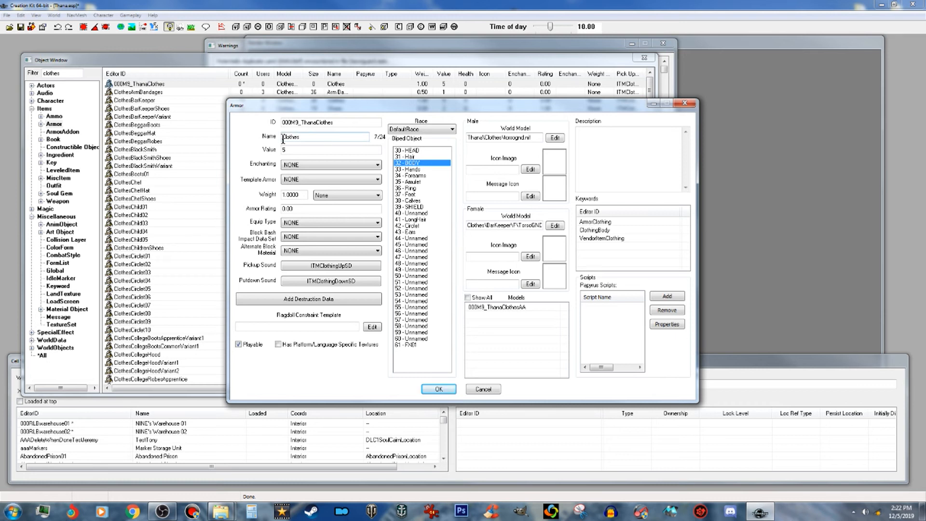
type("Thana's")
left_click(437, 389)
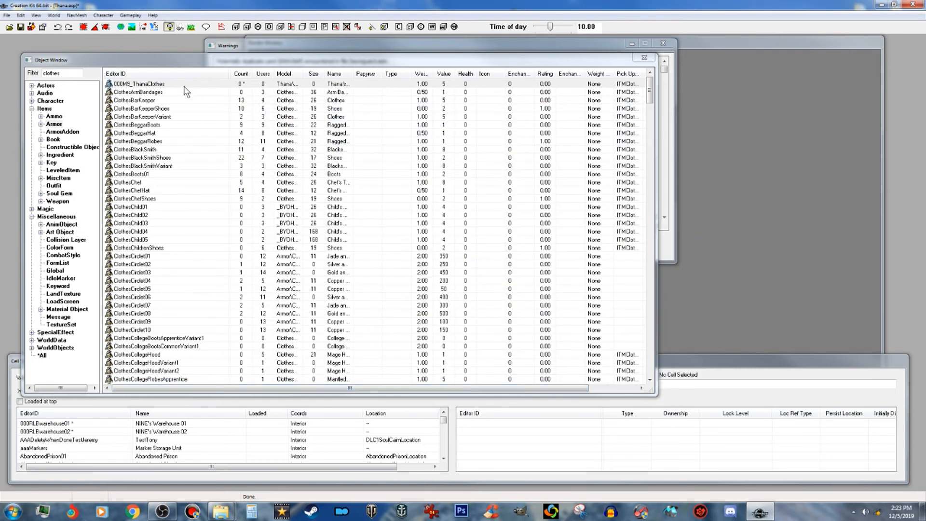
In the ClothesBarKeeperShoes record, set the ID to 000M9_ThanaShoes and the male world model to Thana\Clothes\shoegnd.nif.
double_click(157, 109)
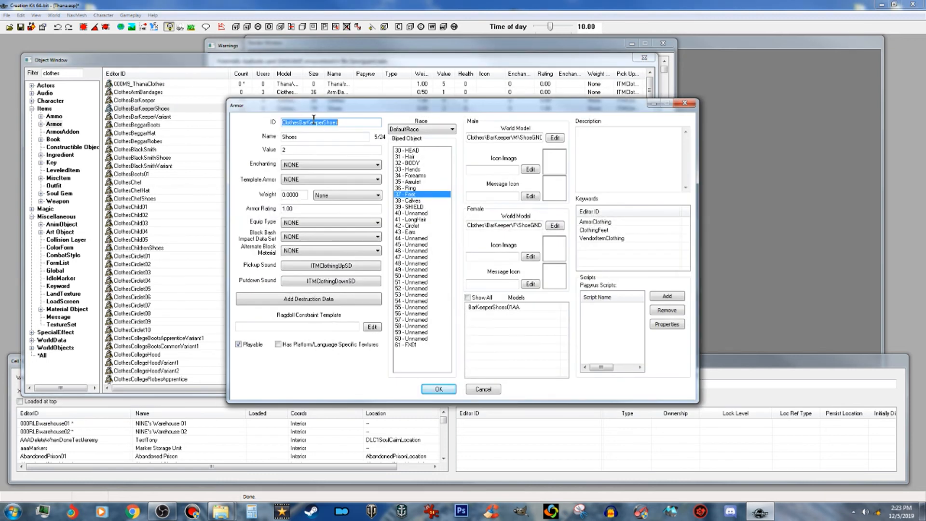
type("000M9_ThanaShoes")
left_click(555, 138)
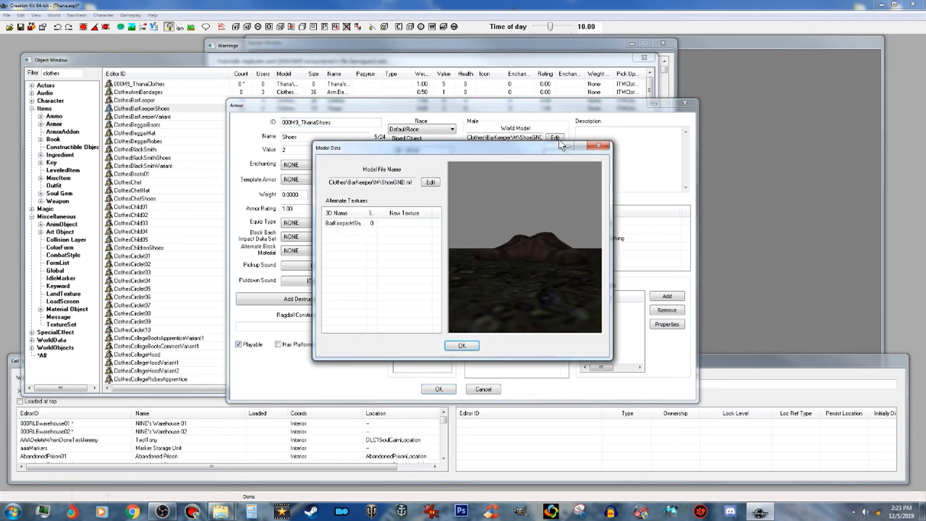
left_click(429, 182)
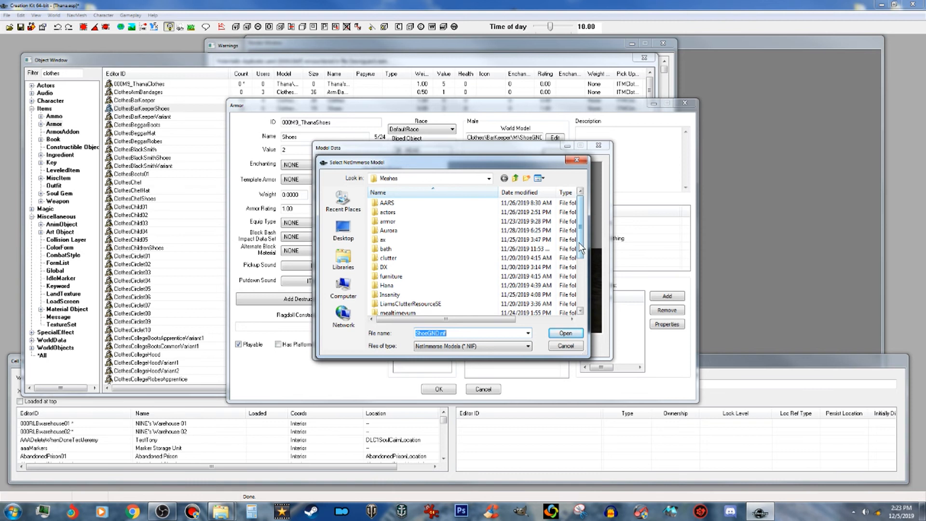
scroll(578, 308, "down", 3)
double_click(424, 286)
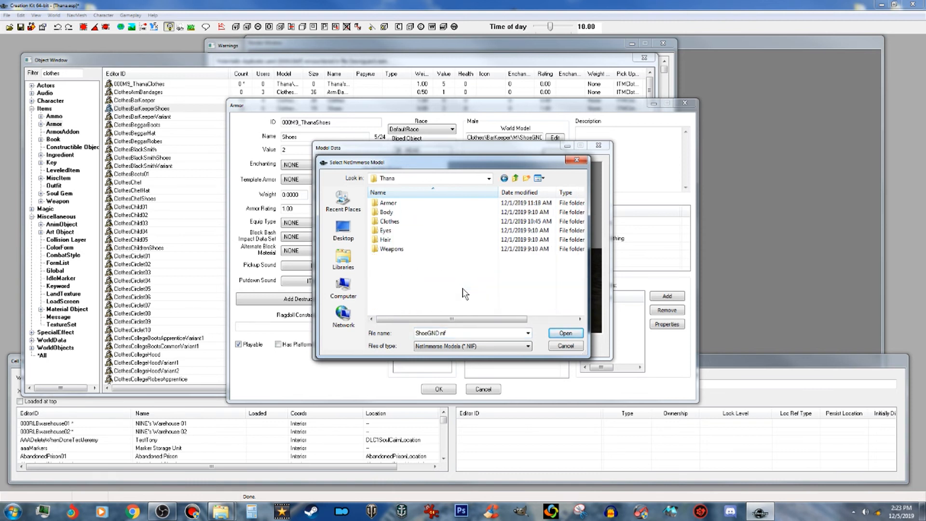
double_click(433, 221)
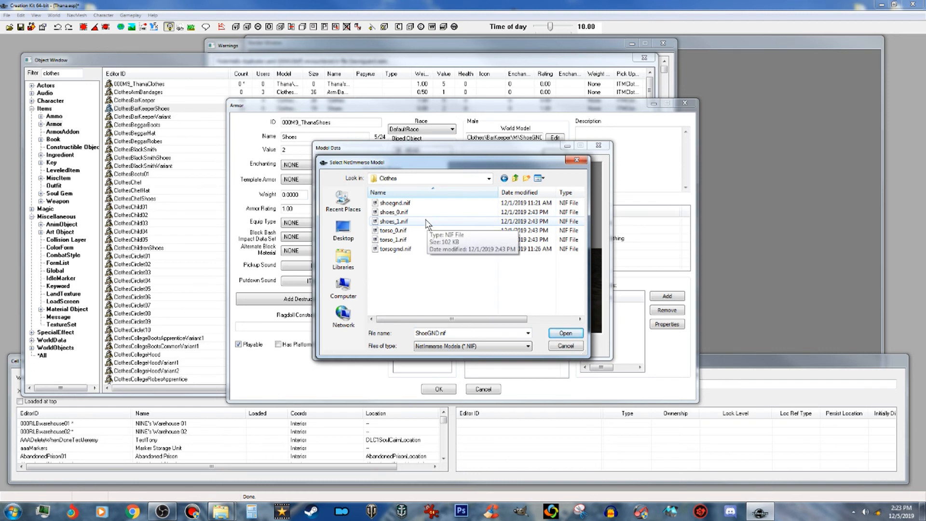
left_click(425, 203)
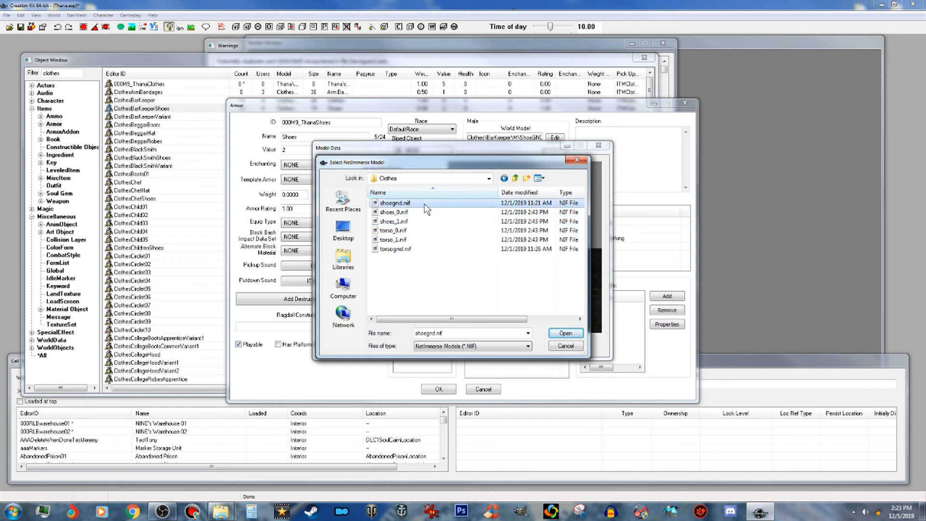
left_click(561, 333)
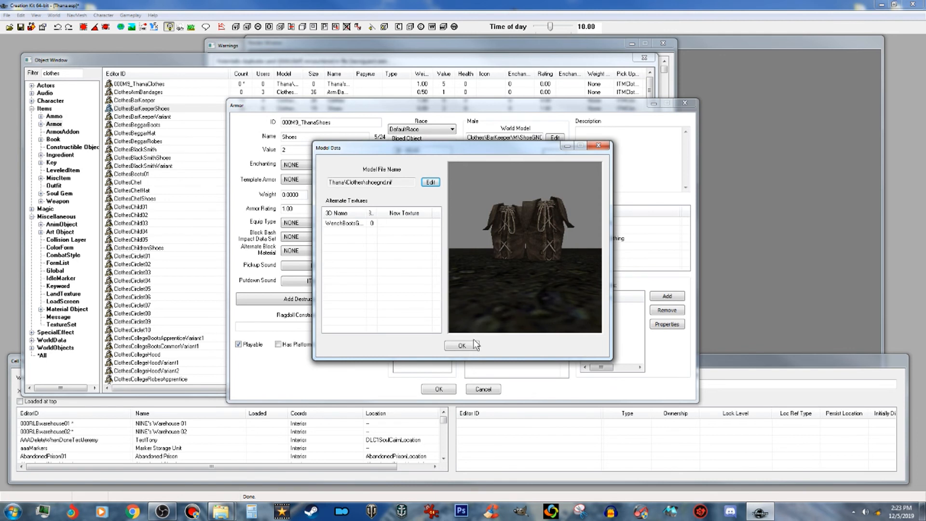
mouse_move(527, 297)
left_mouse_down()
mouse_move(523, 273)
mouse_move(525, 294)
left_mouse_up()
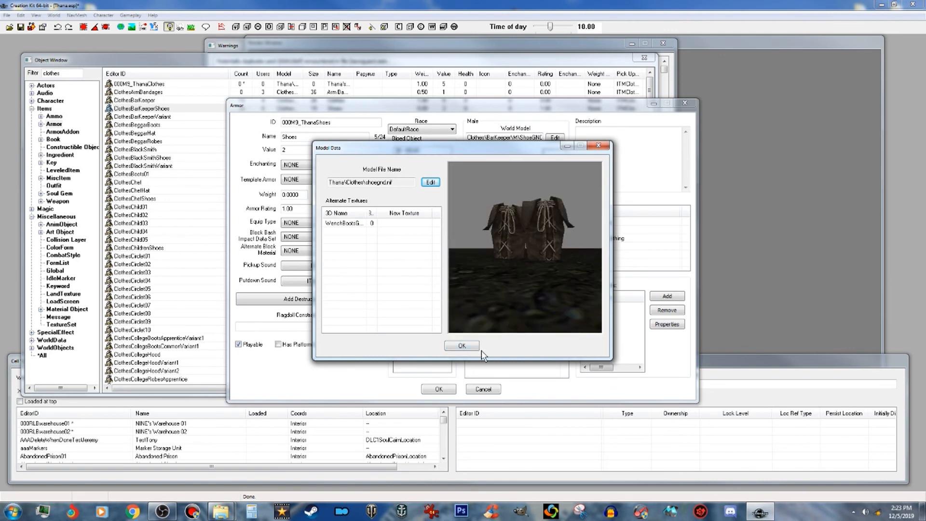
left_click(463, 346)
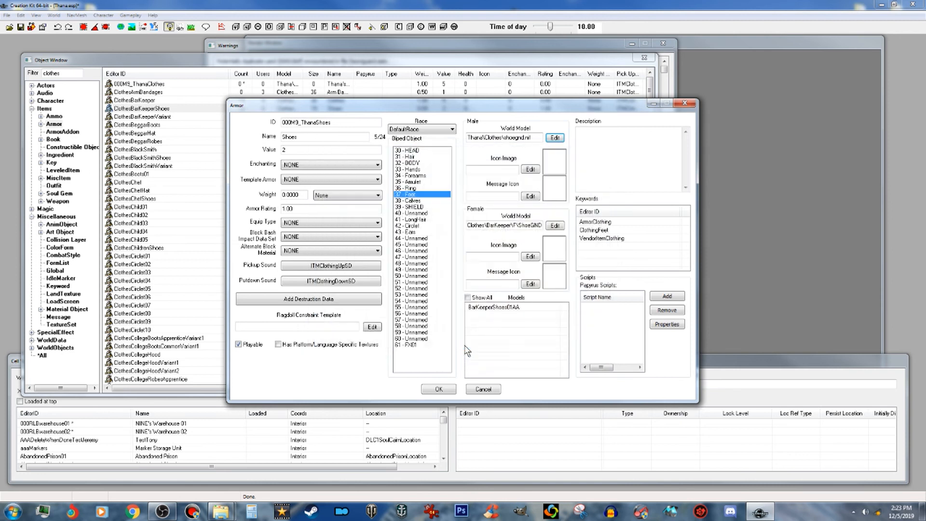
Replace the BarKeeperShoes01AA armor addon with 000M9_ThanaClothesBootsAA and save the shoes record as a new form.
left_click(511, 308)
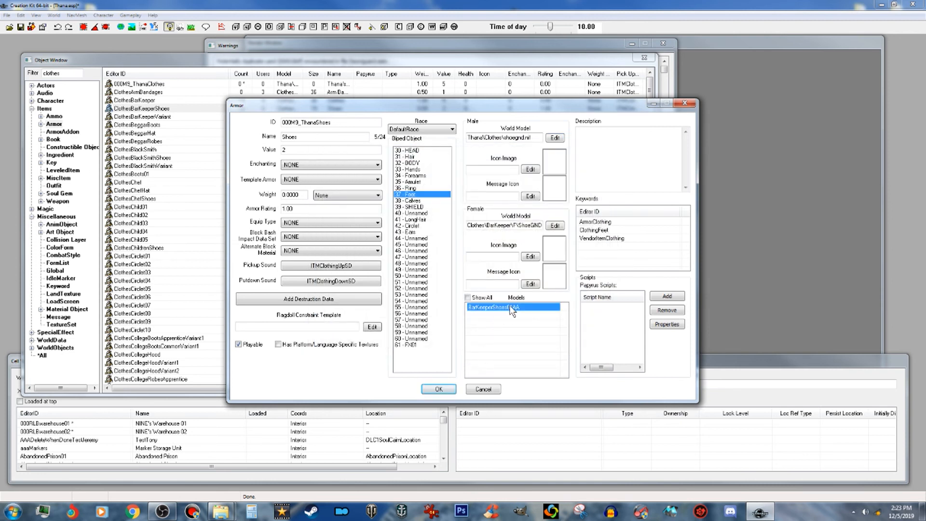
key("Delete")
right_click(500, 314)
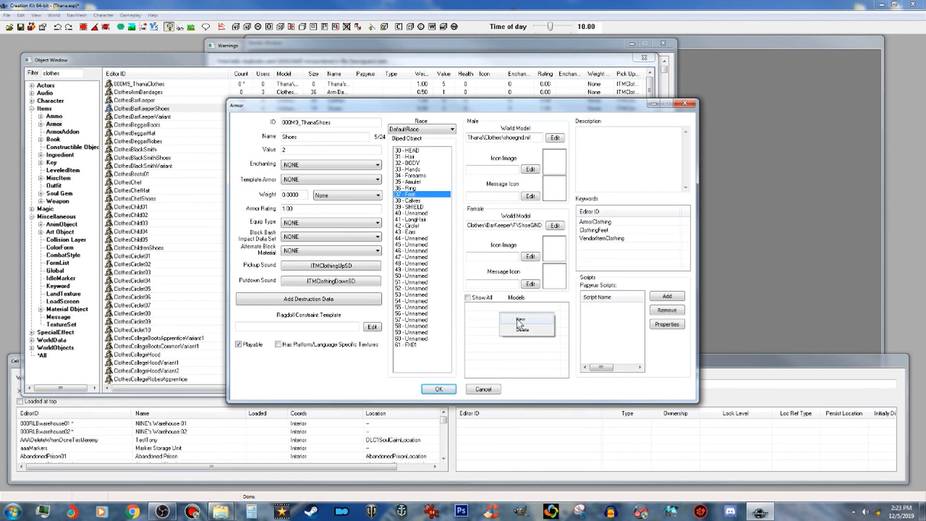
left_click(520, 319)
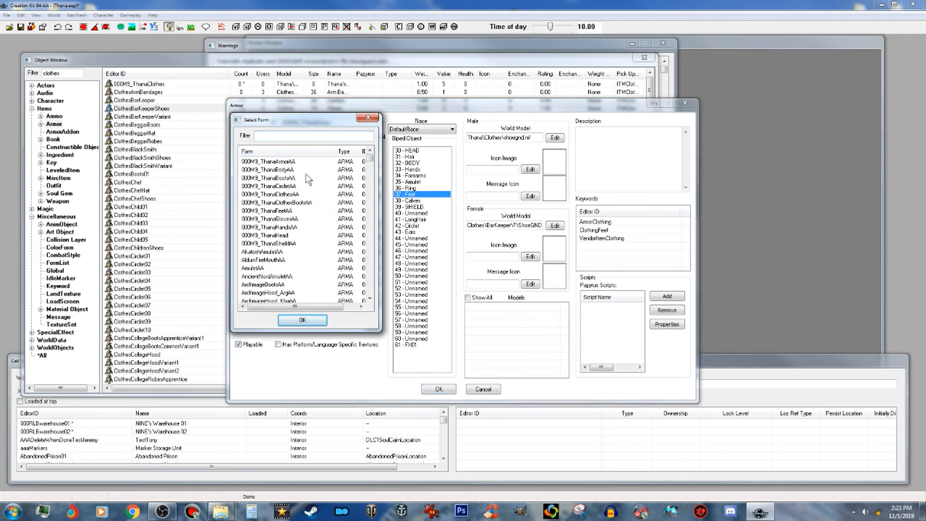
left_click(299, 202)
left_click(303, 322)
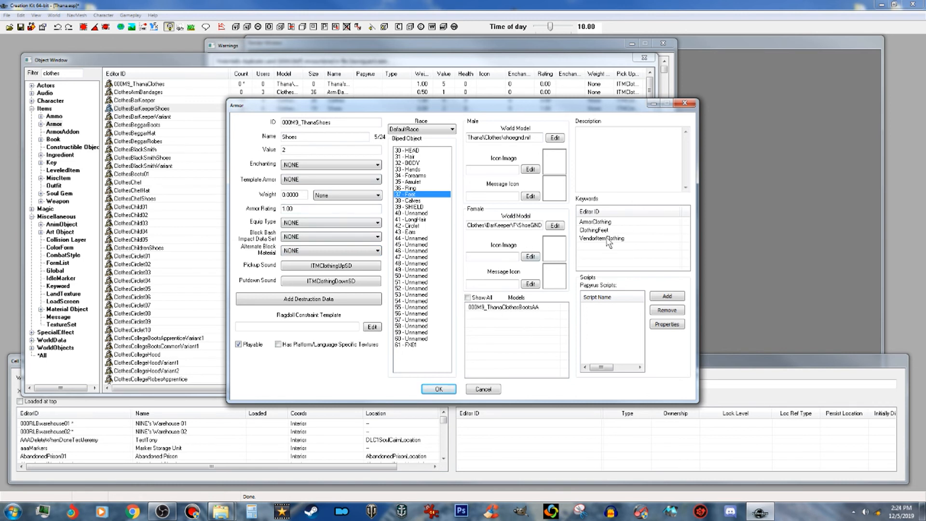
left_click(432, 390)
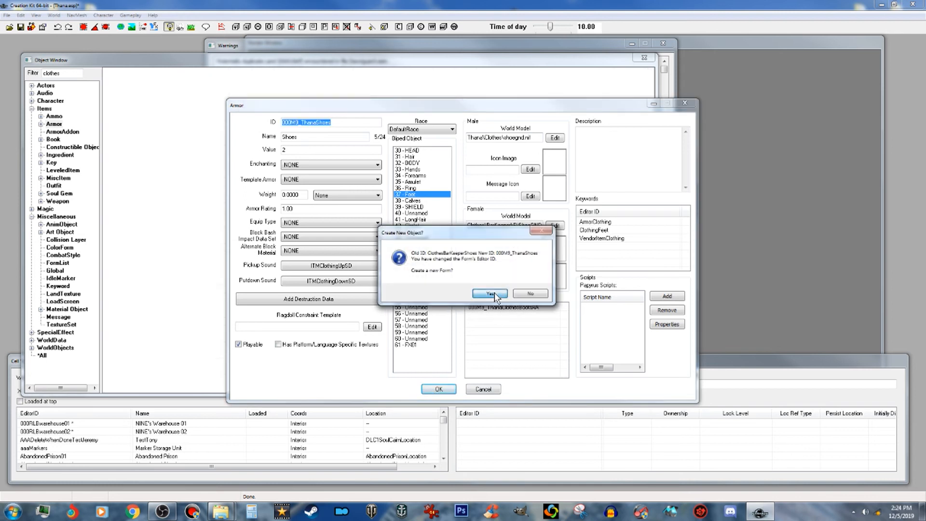
left_click(491, 293)
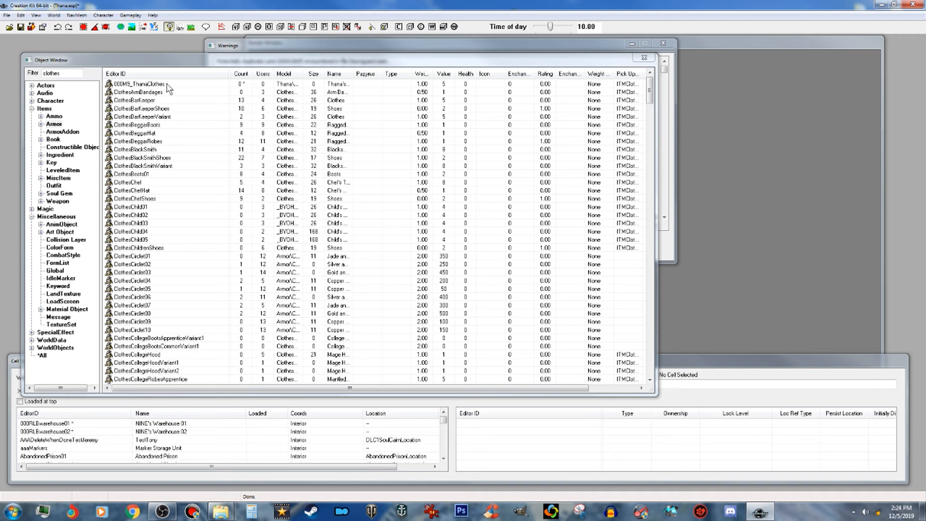
Filter the armor list by "000m9" and check the custom shoes and clothes records.
left_click_drag(75, 74, 32, 72)
type("000m9")
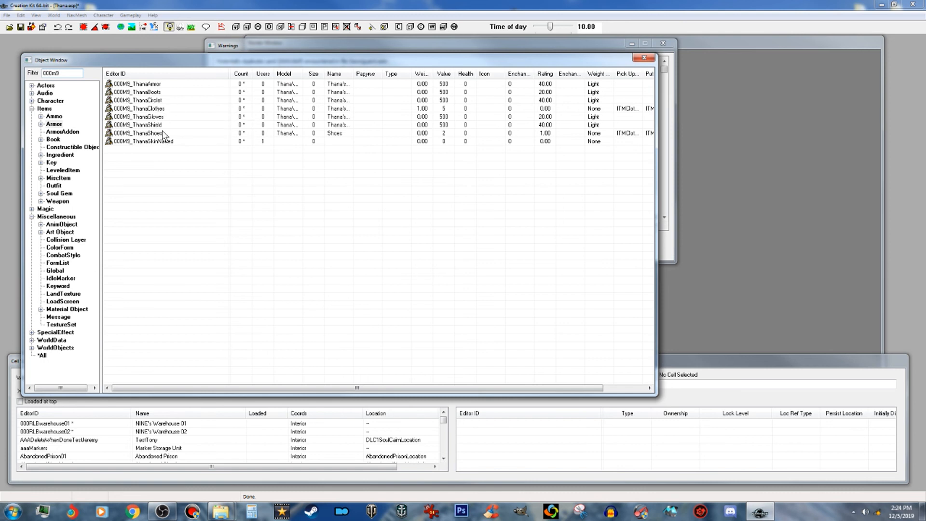
left_click(163, 134)
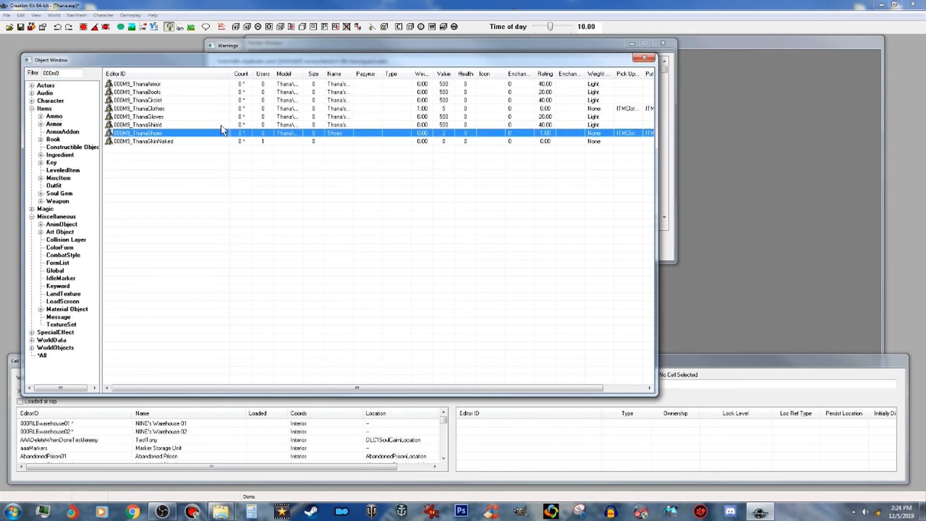
left_click(158, 109)
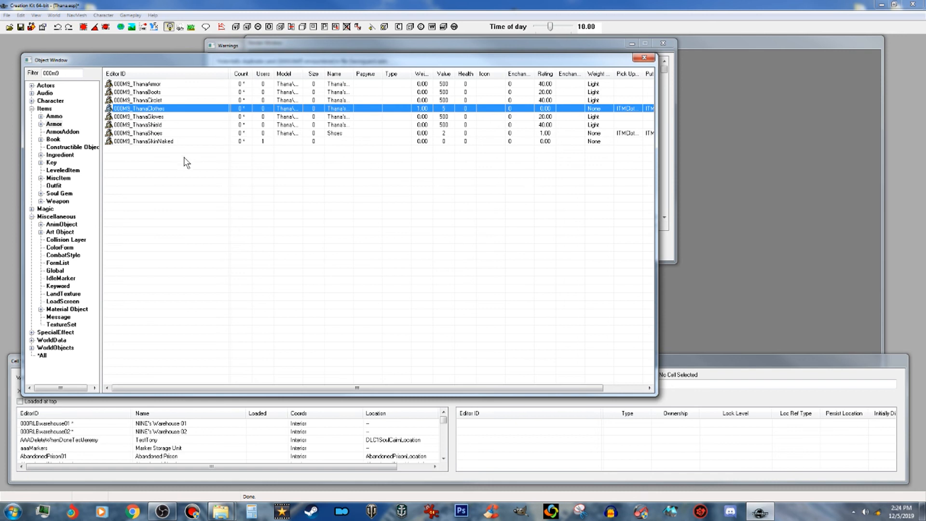
left_click(187, 179)
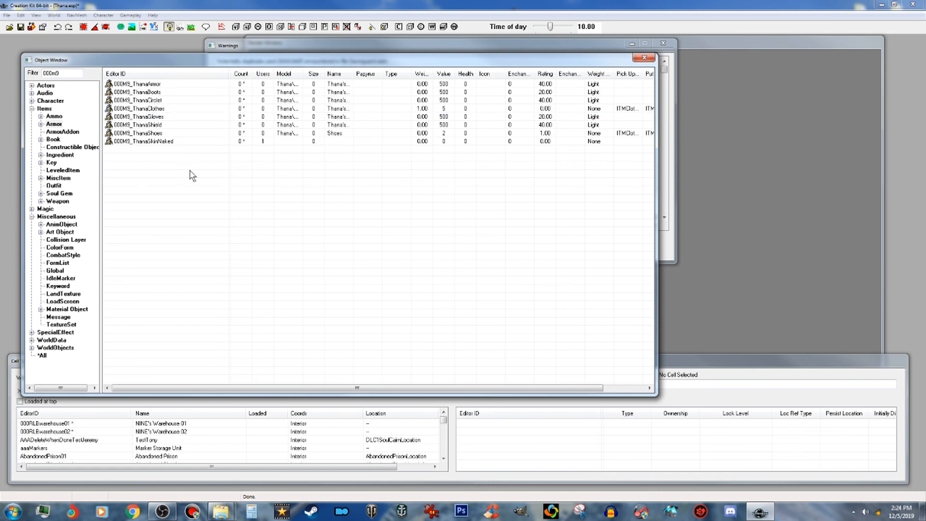
Show the unfiltered outfit list and create a new empty outfit with the ID 000M9_ThanaOutfit.
left_click(53, 185)
double_click(46, 74)
key("BackSpace")
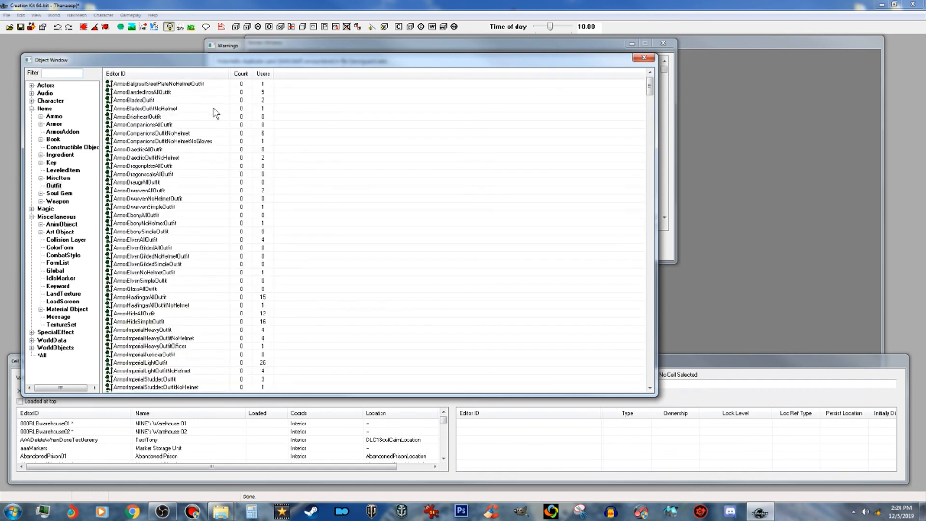
right_click(215, 109)
left_click(234, 115)
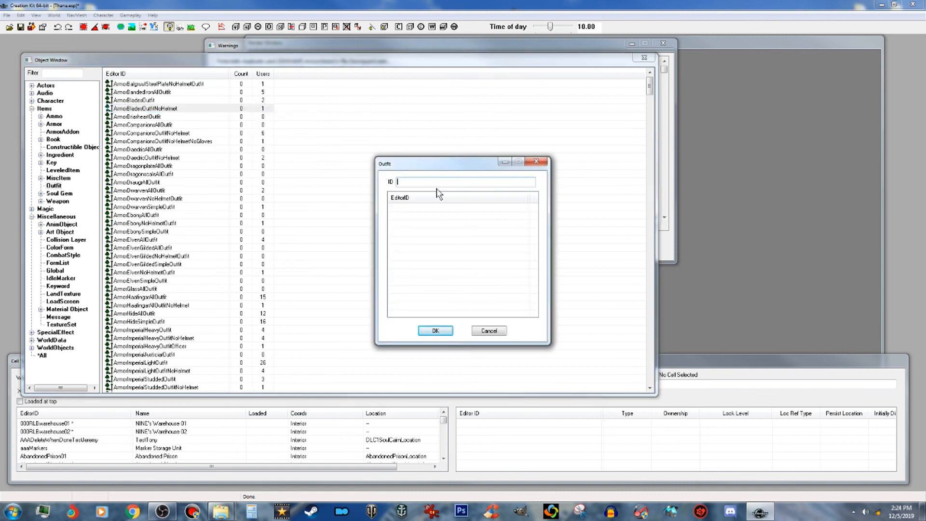
type("D")
left_click(435, 331)
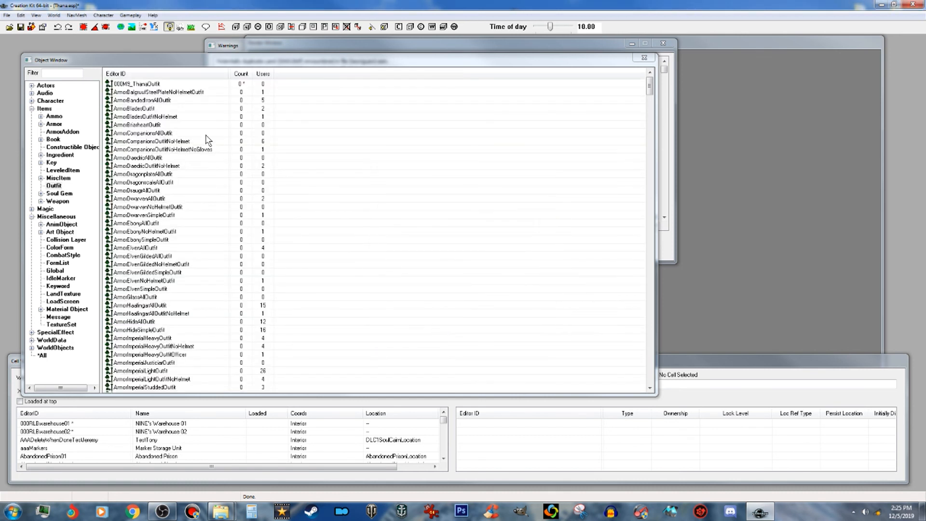
Open the 000M9_ThanaOutfit record, list the armor records and arrange both windows side by side so the outfit's item list is exposed.
double_click(156, 85)
left_click_drag(472, 163, 778, 233)
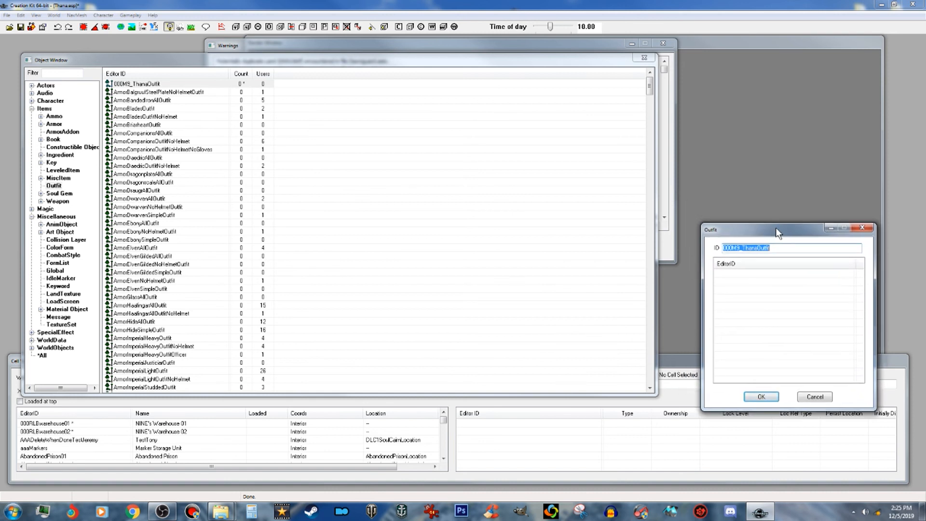
left_click(62, 131)
left_click_drag(777, 233, 540, 133)
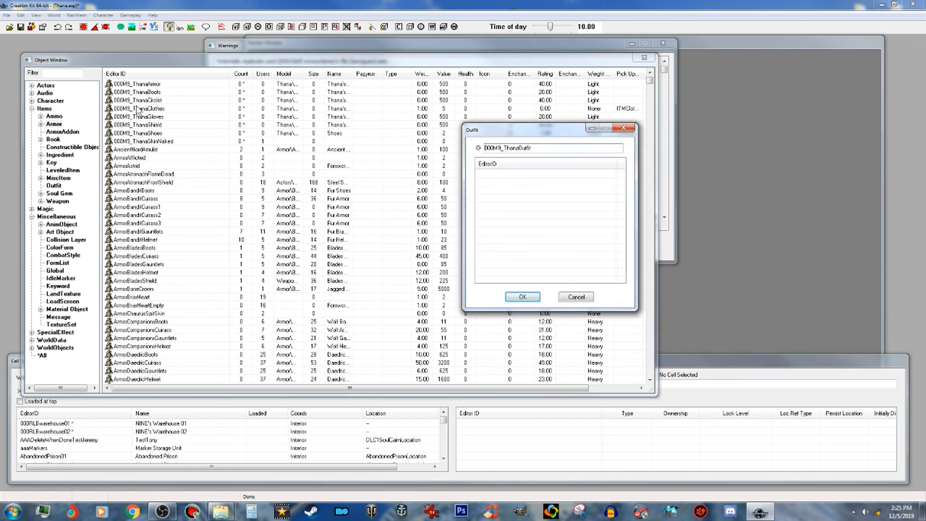
left_click(161, 109)
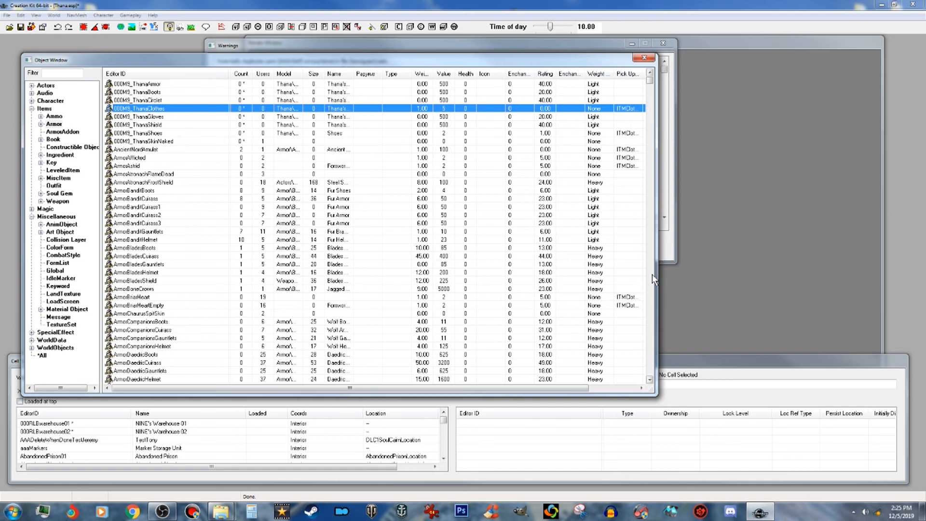
left_click_drag(655, 274, 542, 274)
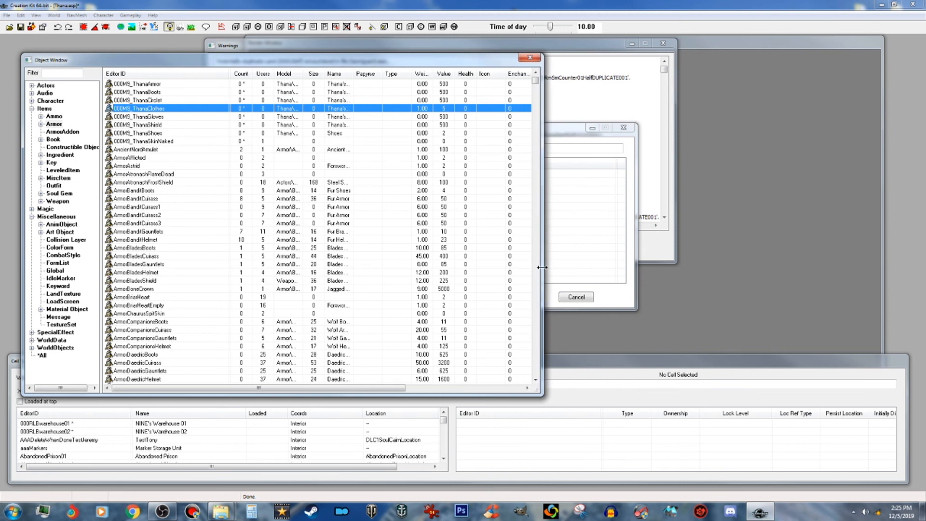
left_click(632, 304)
left_click_drag(580, 132, 691, 135)
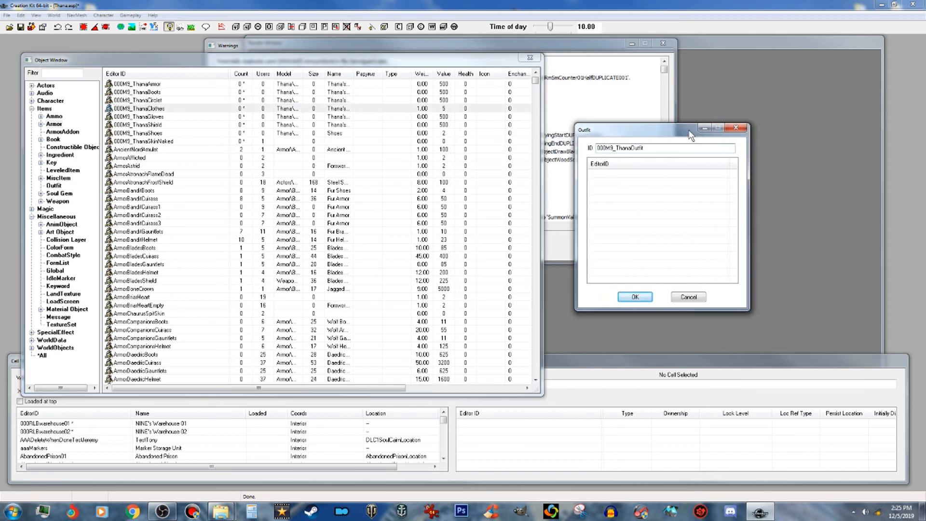
Add the 000M9_ThanaClothes armor record to the 000M9_ThanaOutfit item list.
left_click(143, 110)
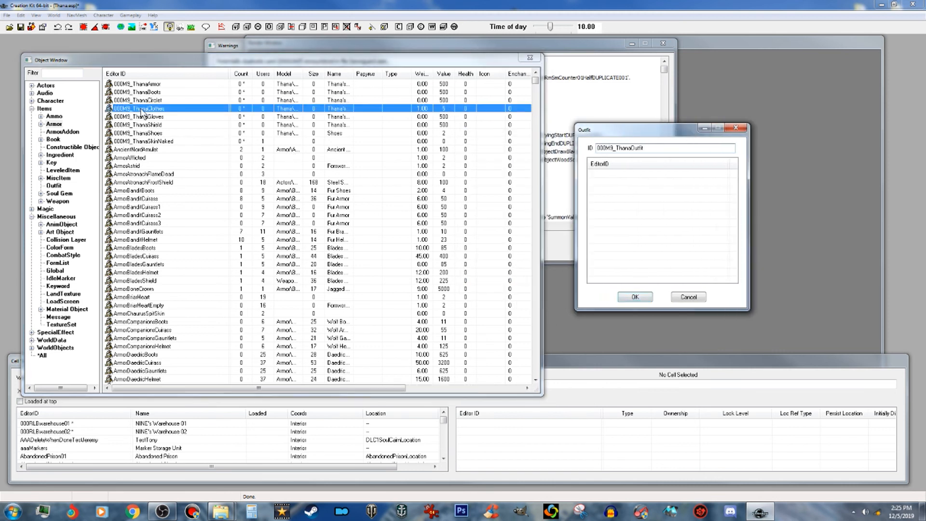
left_click_drag(140, 110, 237, 141)
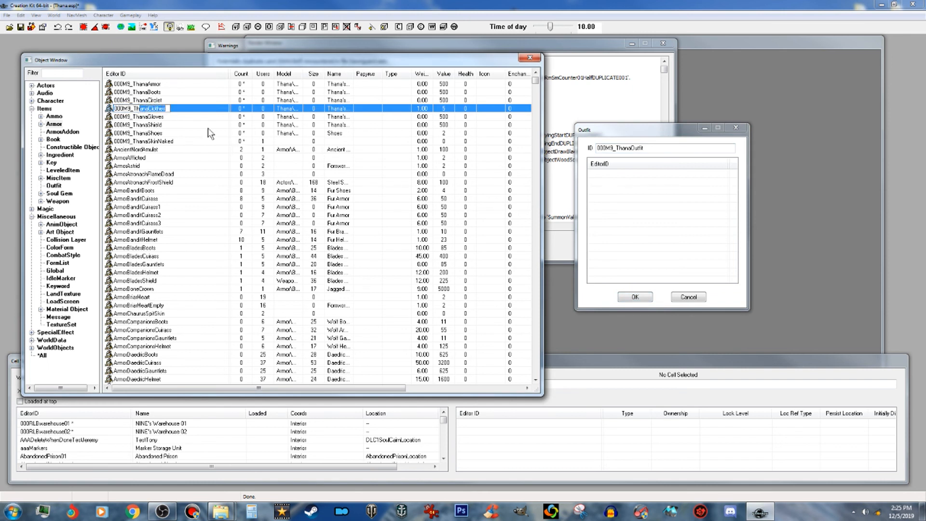
left_click(207, 127)
left_click(126, 109)
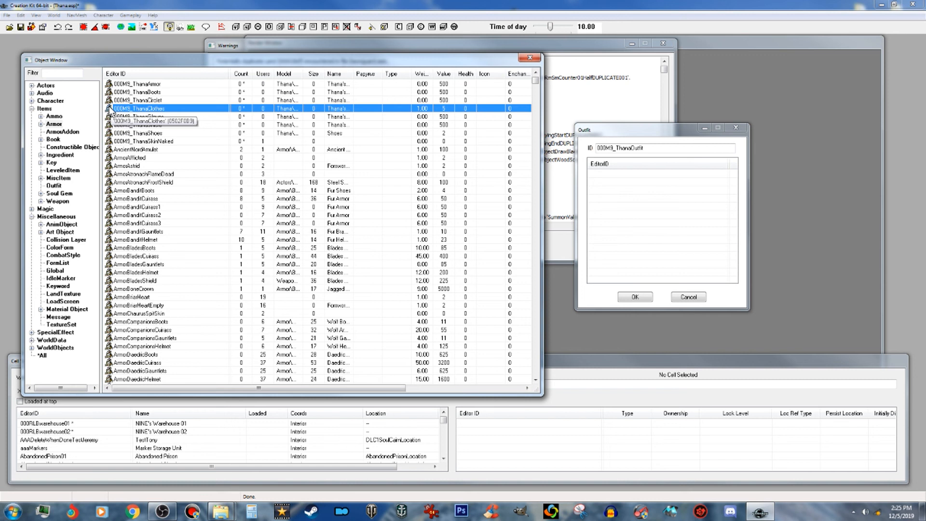
left_click_drag(110, 111, 650, 211)
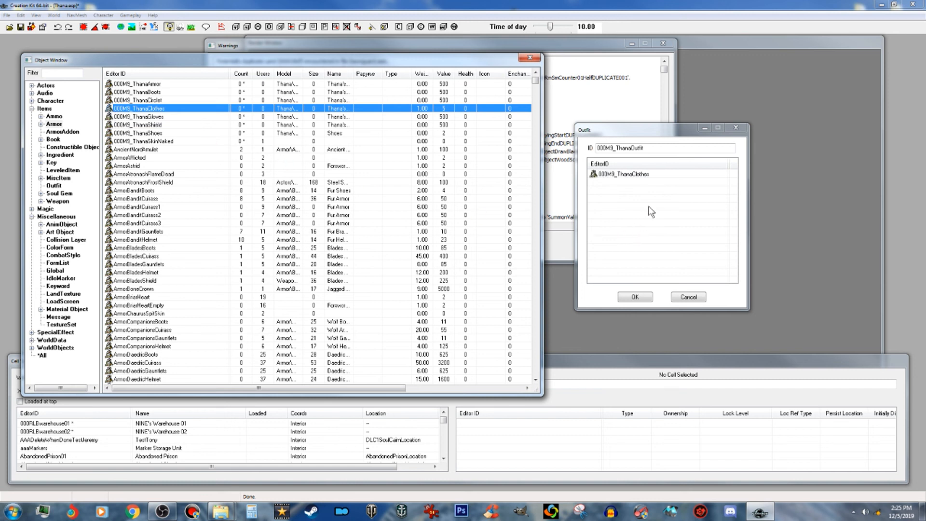
Add 000M9_ThanaShoes and 000M9_ThanaCirclet to the outfit's item list.
left_click(110, 133)
left_click_drag(110, 134, 637, 211)
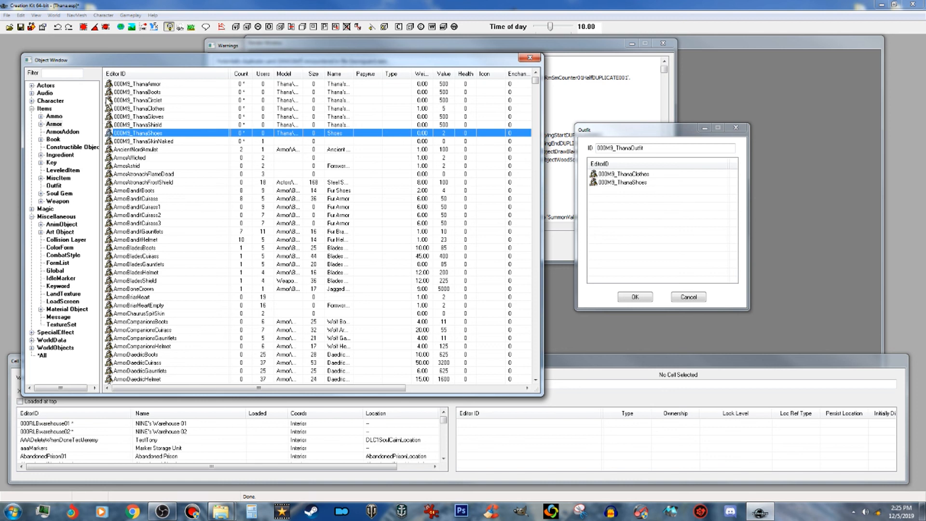
left_click_drag(108, 100, 632, 248)
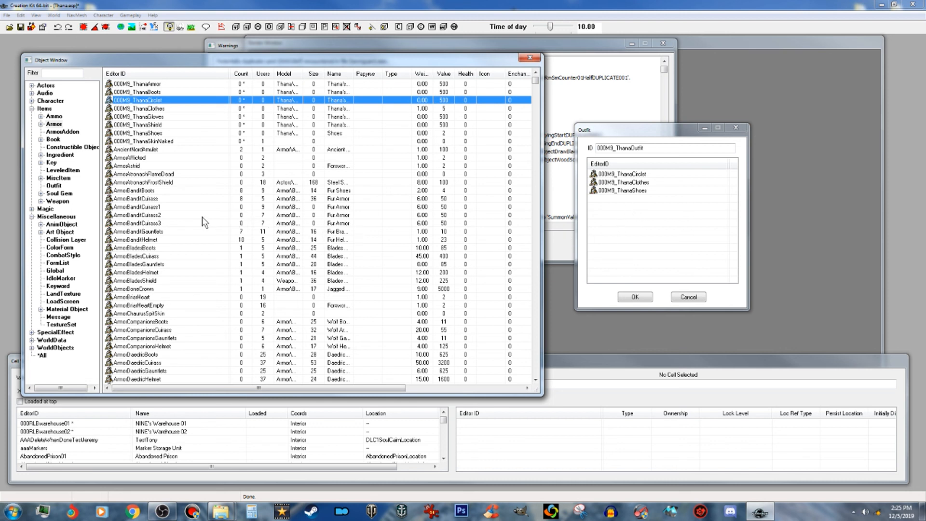
Filter the armor list by "jewe", add JewelryNecklaceSilverEmerald to the outfit and save the outfit record.
left_click(73, 72)
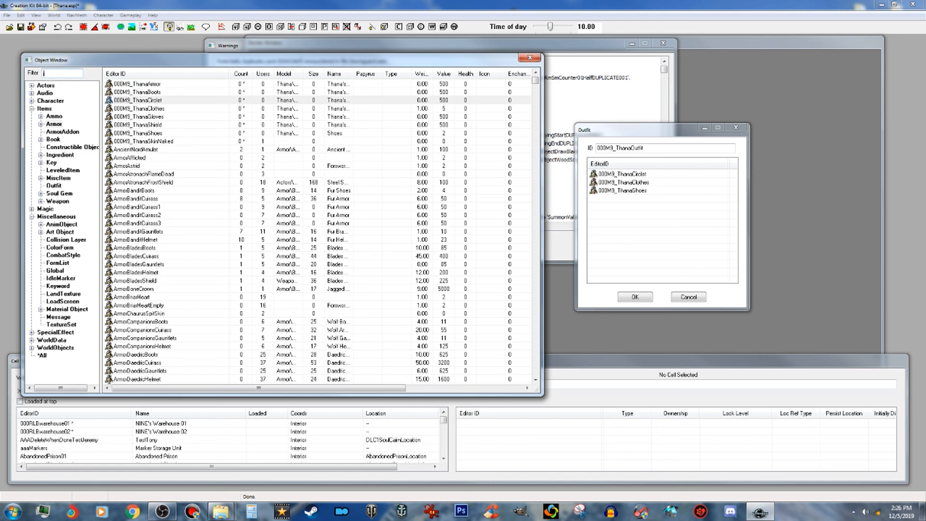
type("jewe")
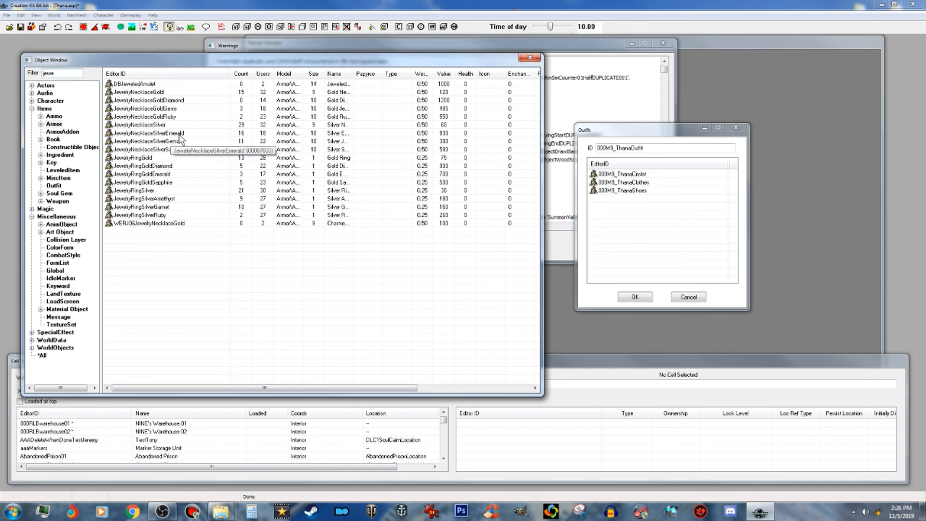
left_click(175, 134)
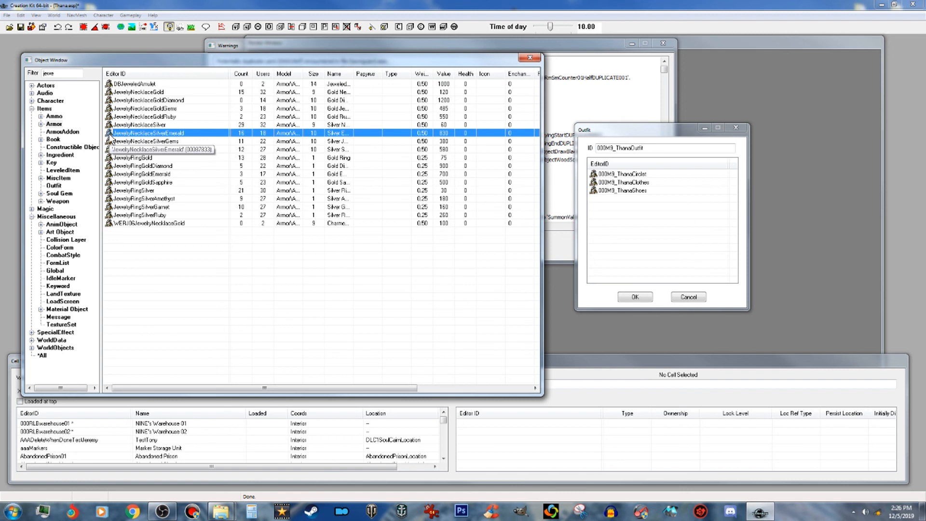
left_click_drag(110, 136, 662, 217)
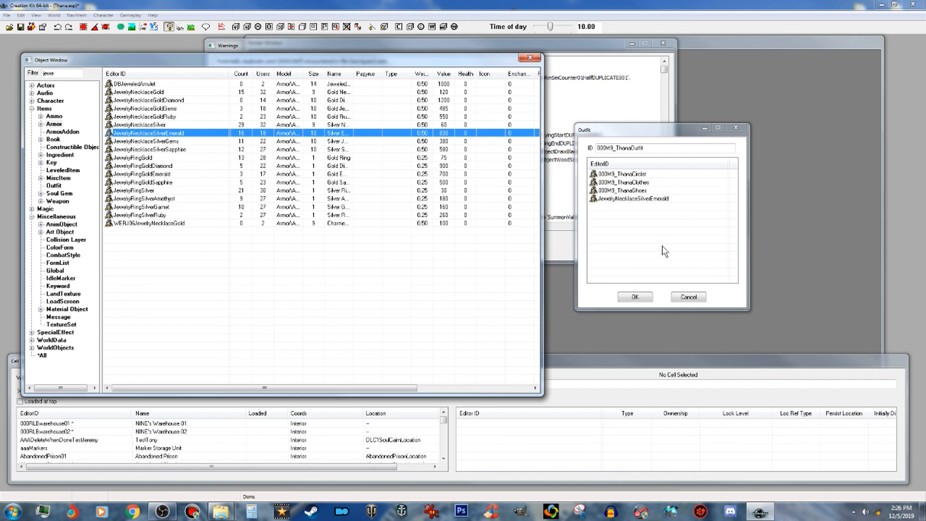
left_click(636, 297)
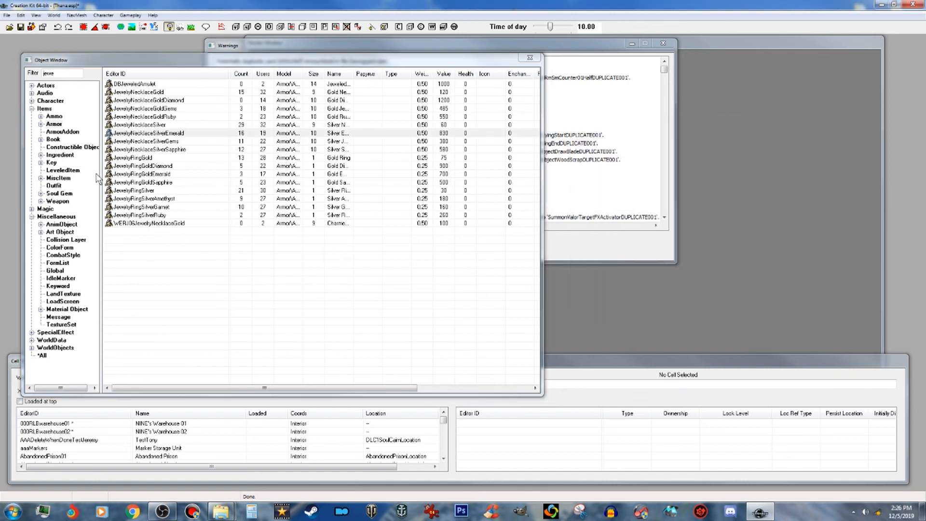
Clear the object filter to show the full, unfiltered armor list.
double_click(63, 74)
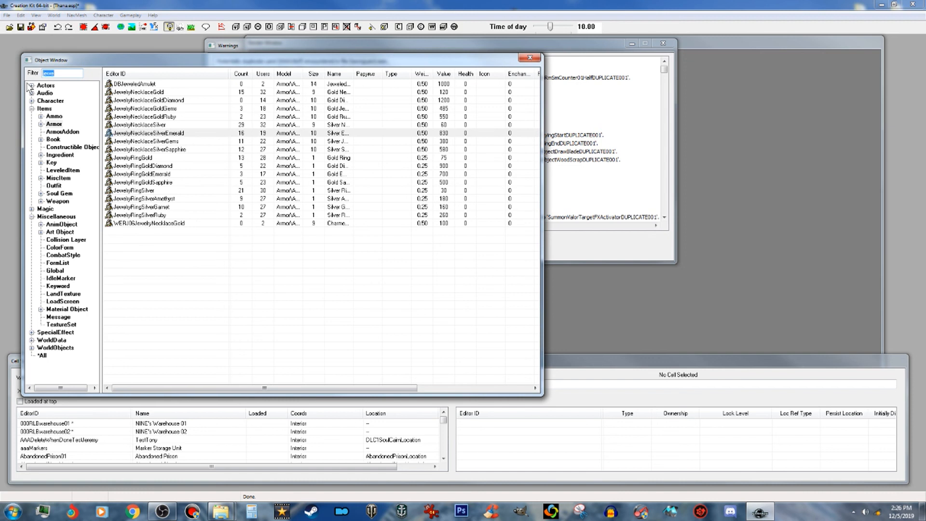
key("BackSpace")
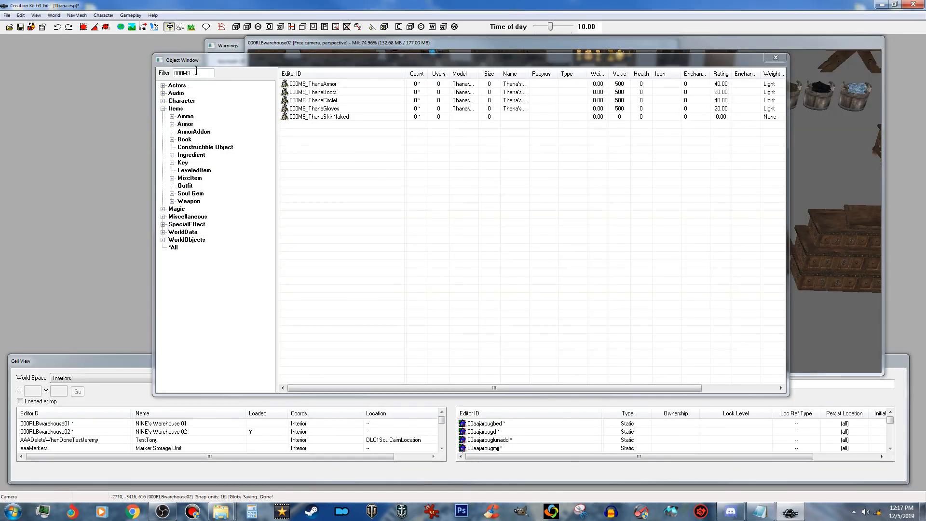
left_click_drag(197, 71, 161, 71)
key("BackSpace")
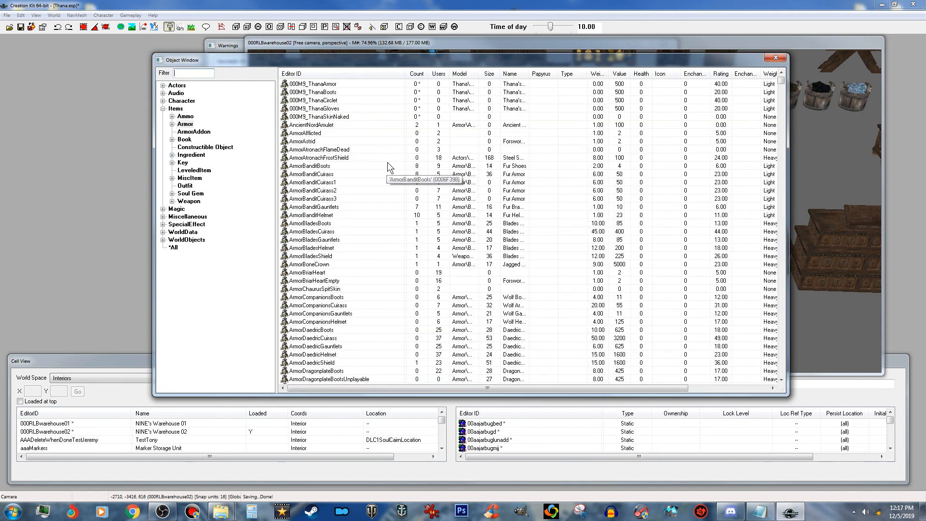